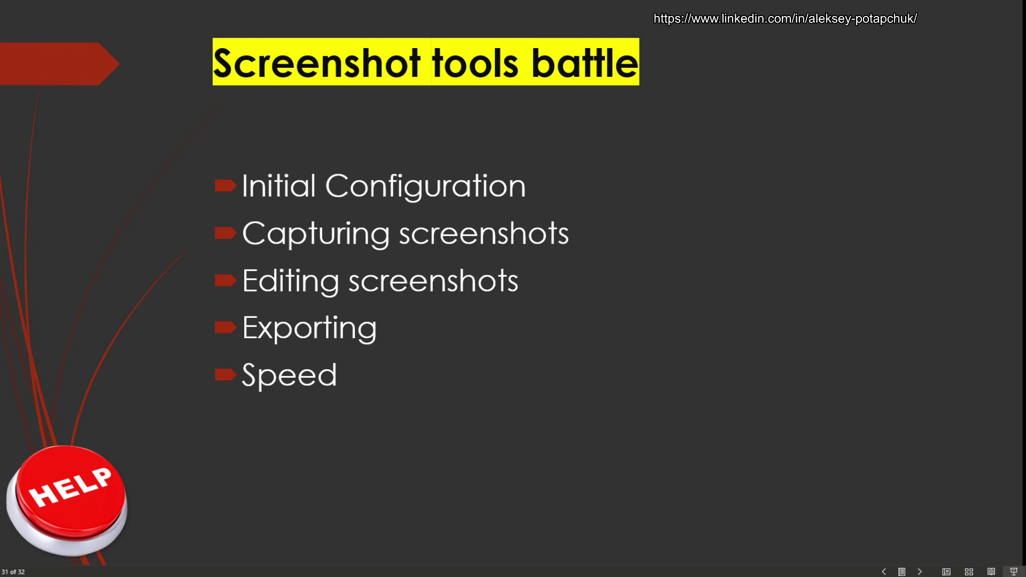
# Advance the slide to reveal the Extra features (video, gif, audio, OCR) bullet
pyautogui.press('Right')
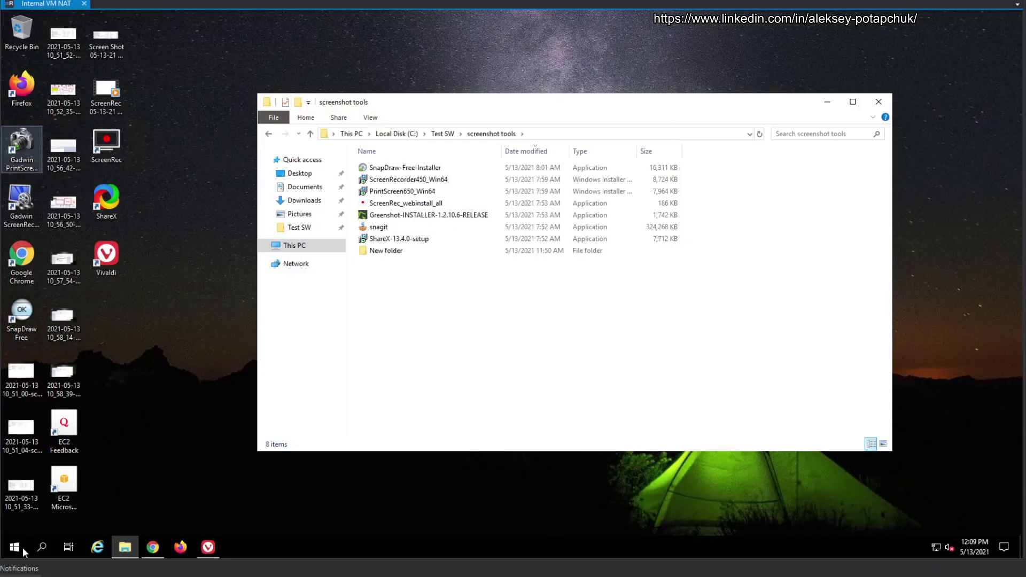
# Launch SnapDraw Free from the Start menu search
pyautogui.press('super')
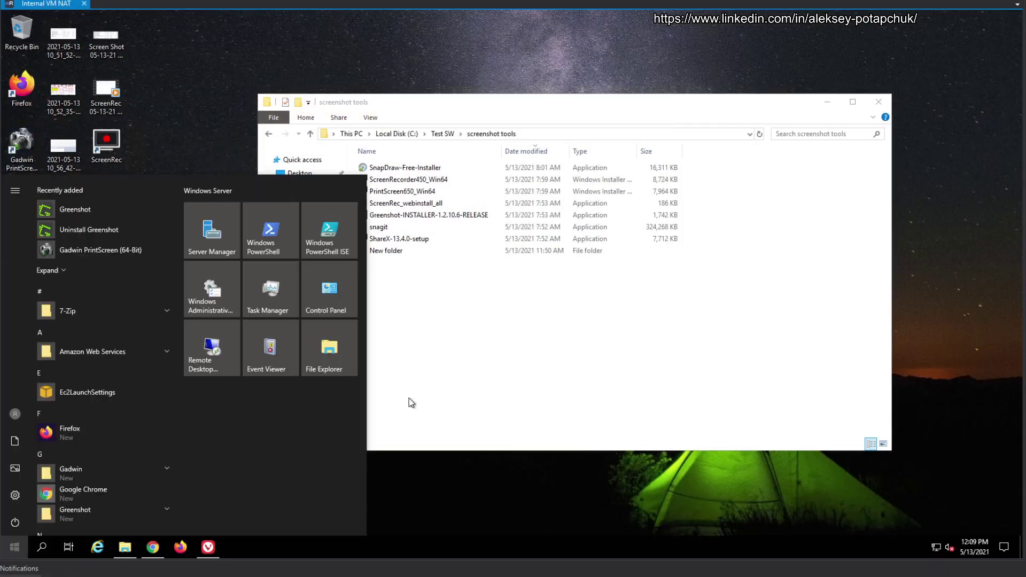
pyautogui.write('snap dra')
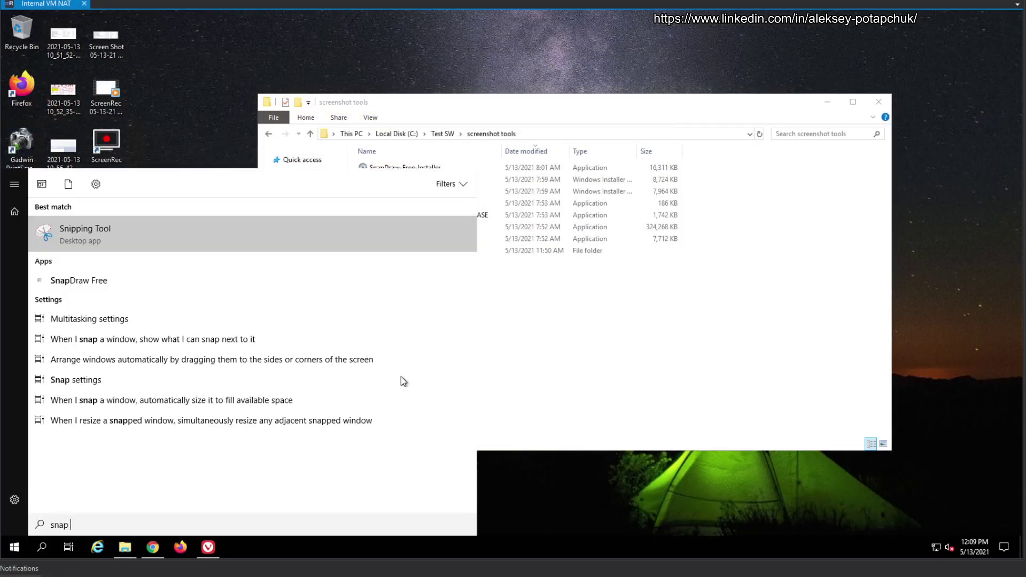
pyautogui.write('w')
pyautogui.click(96, 245)
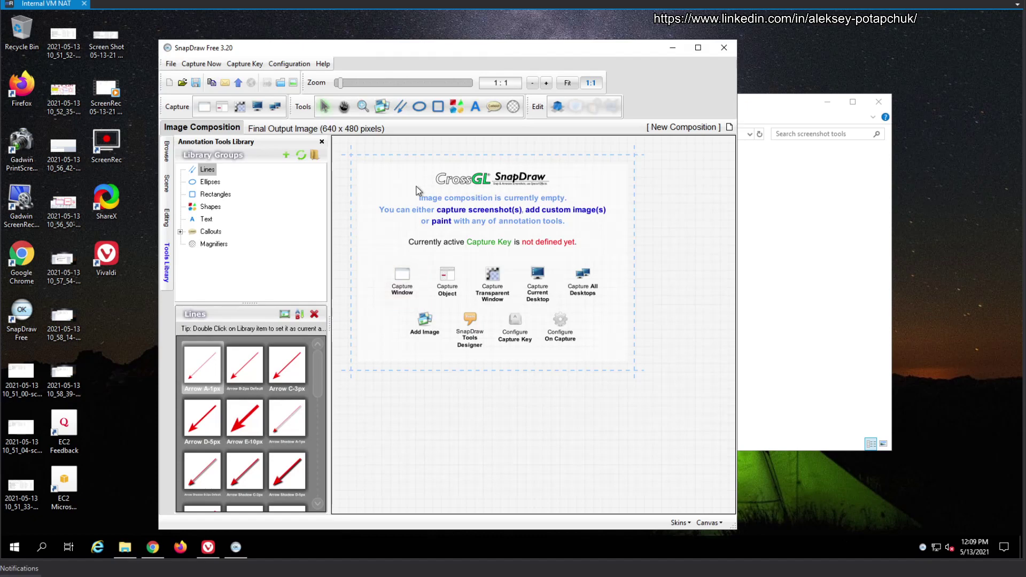
# Reopen the SnapDraw image composer from the tray and show the Ellipses library presets
pyautogui.moveTo(342, 48); pyautogui.dragTo(384, 37)
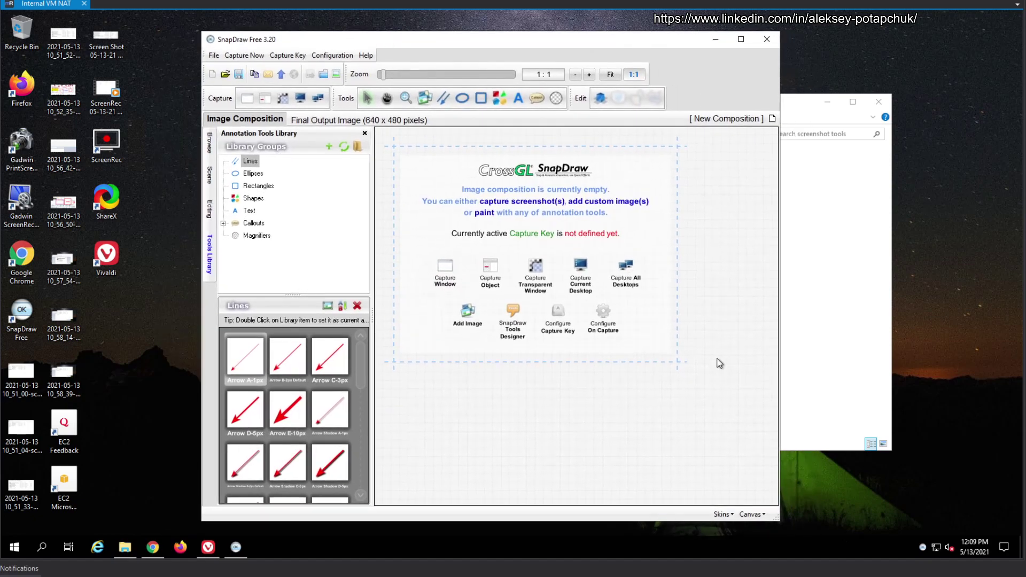
pyautogui.click(766, 41)
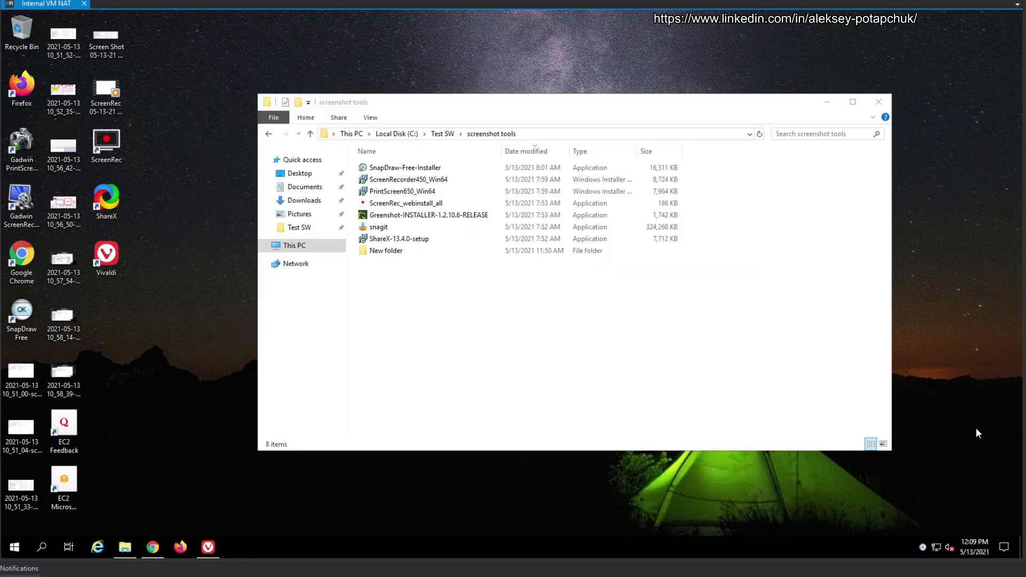
pyautogui.click(923, 550)
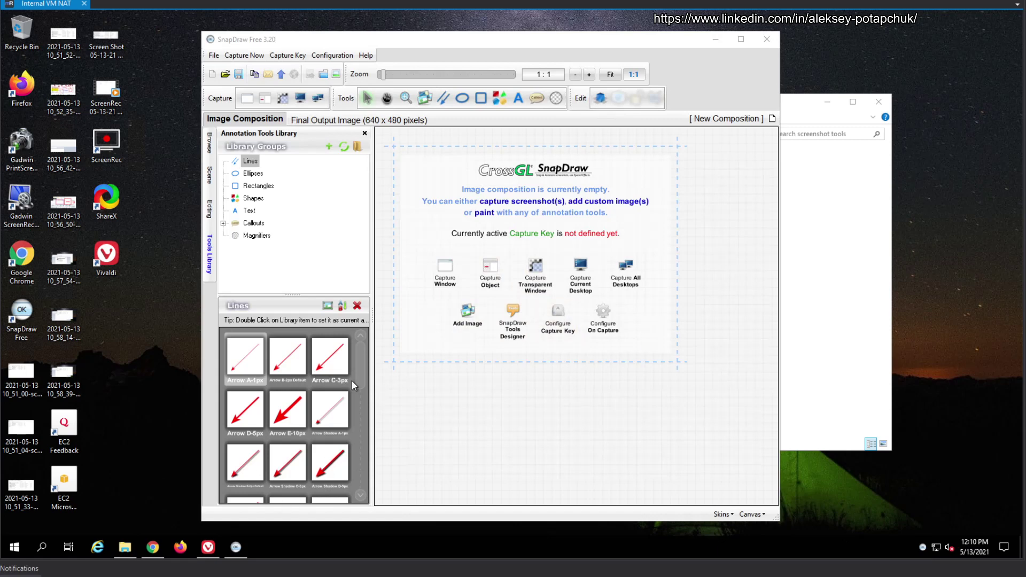
pyautogui.click(253, 174)
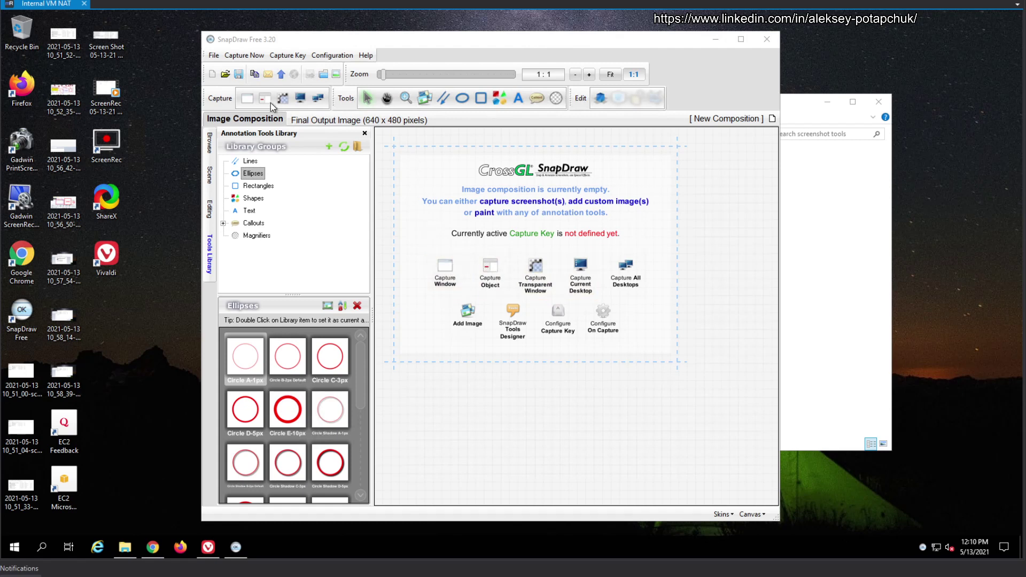
# Set On Capture to Save To Disk plus Copy To Clipboard, keeping the Default scene profile
pyautogui.click(331, 55)
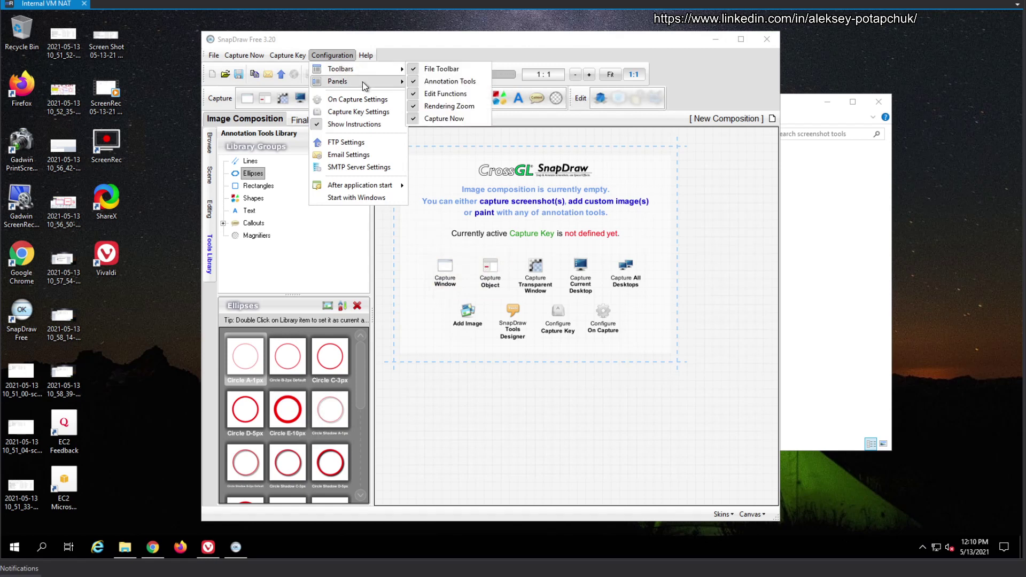
pyautogui.click(368, 101)
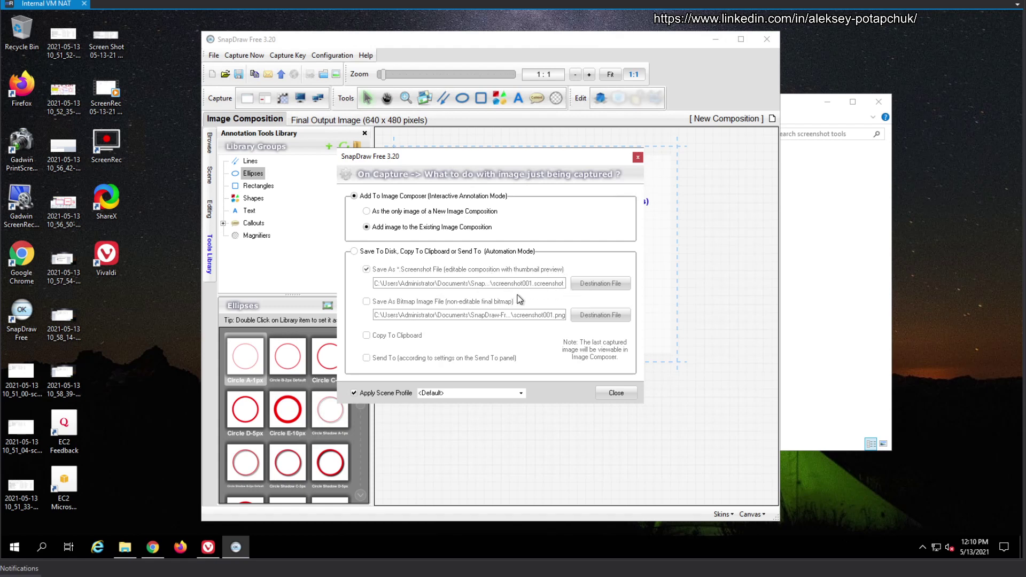
pyautogui.click(356, 252)
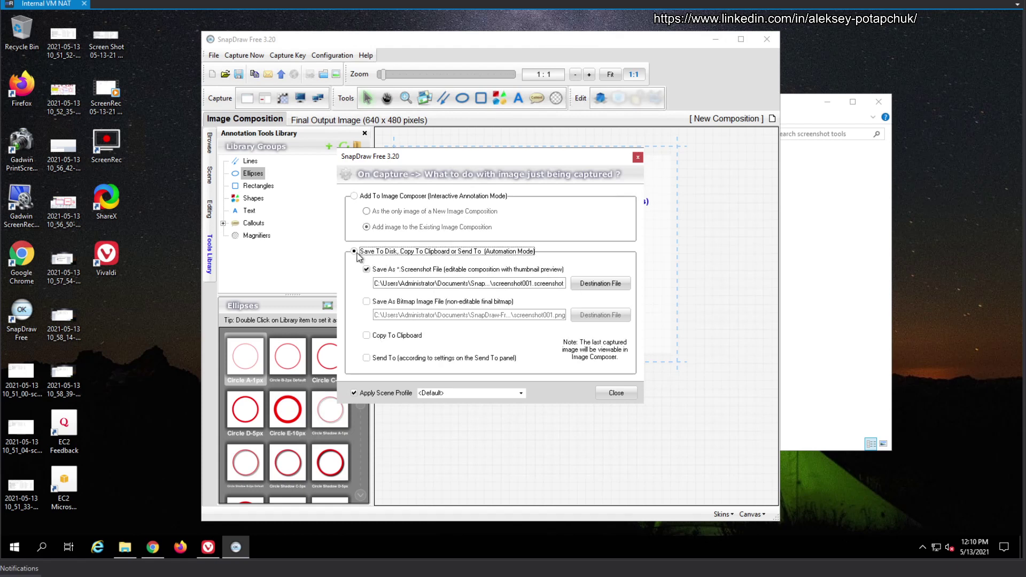
pyautogui.click(354, 196)
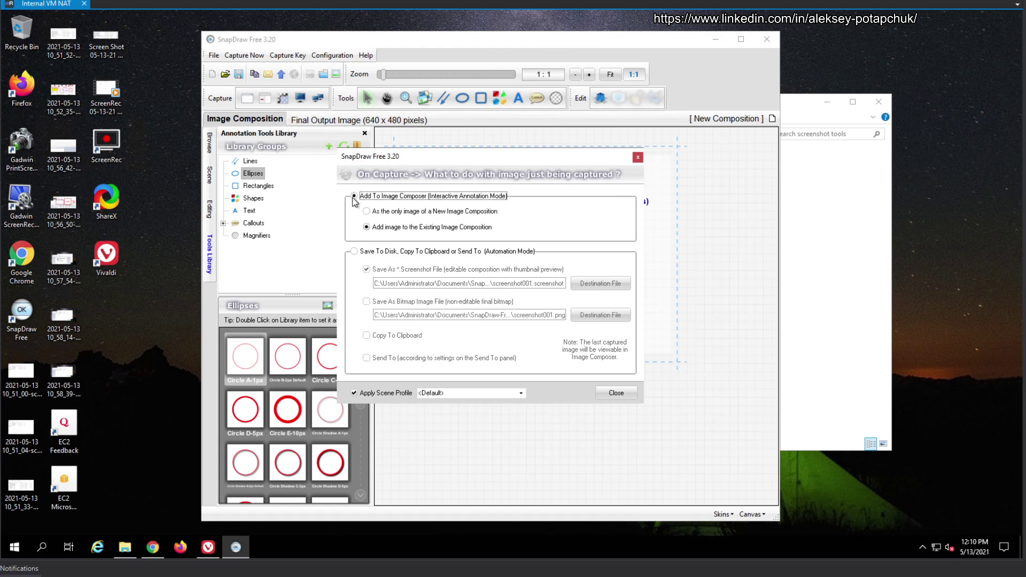
pyautogui.click(356, 252)
pyautogui.click(367, 337)
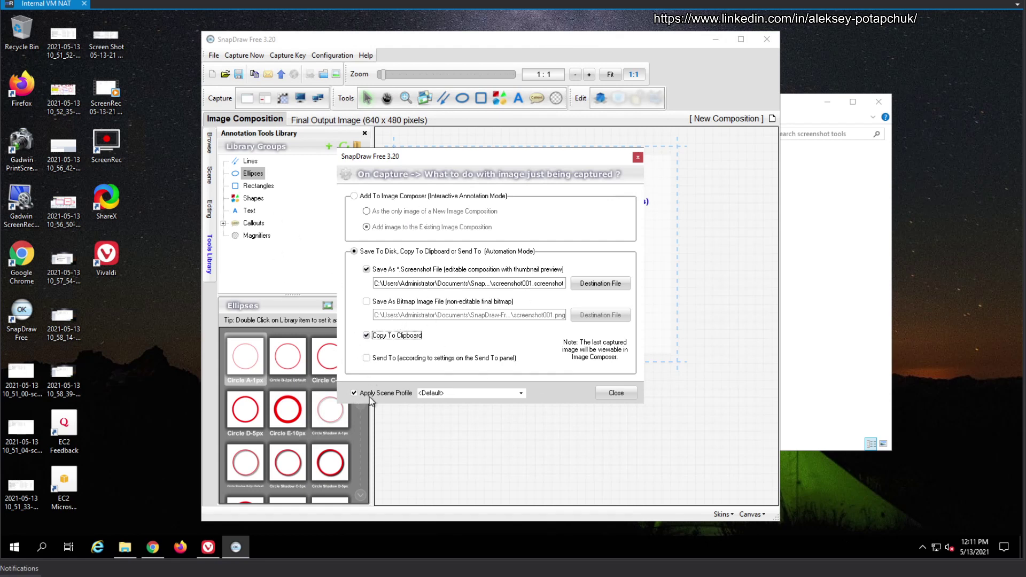
pyautogui.click(521, 393)
pyautogui.click(520, 393)
# In Capture Key Settings, choose key 2 with Alt only and activate Alt+2
pyautogui.click(612, 394)
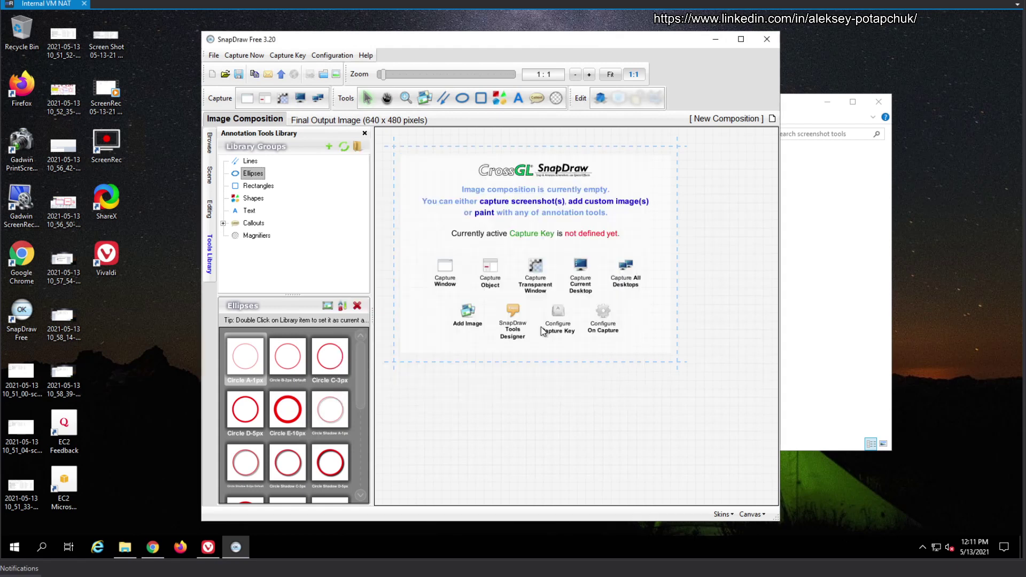
pyautogui.click(331, 56)
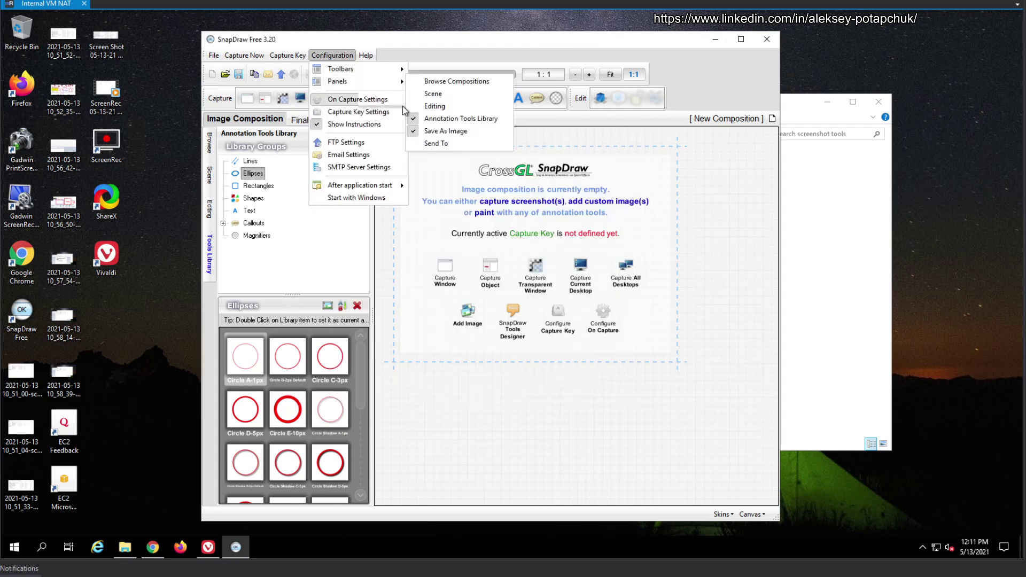
pyautogui.click(395, 112)
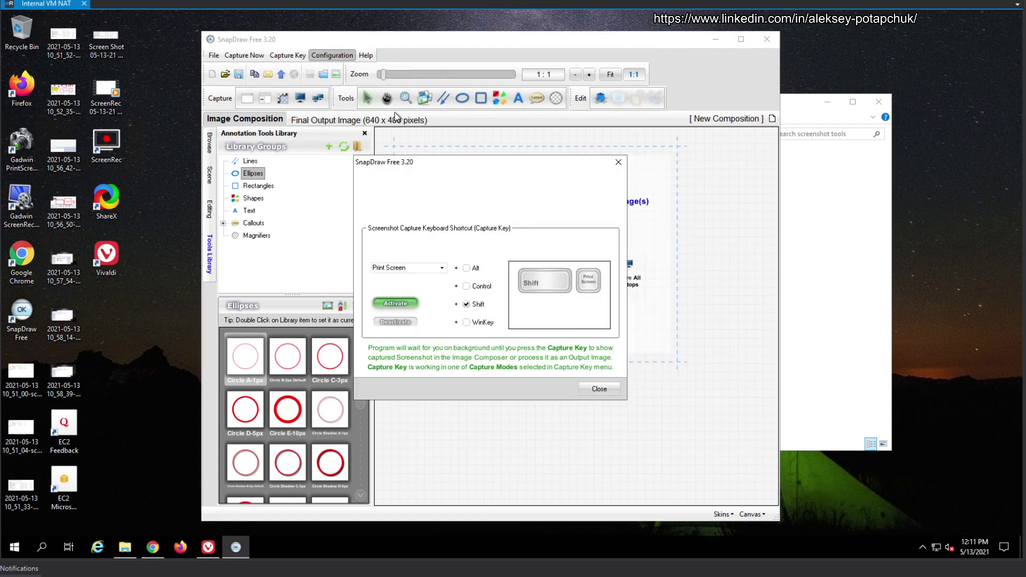
pyautogui.click(442, 268)
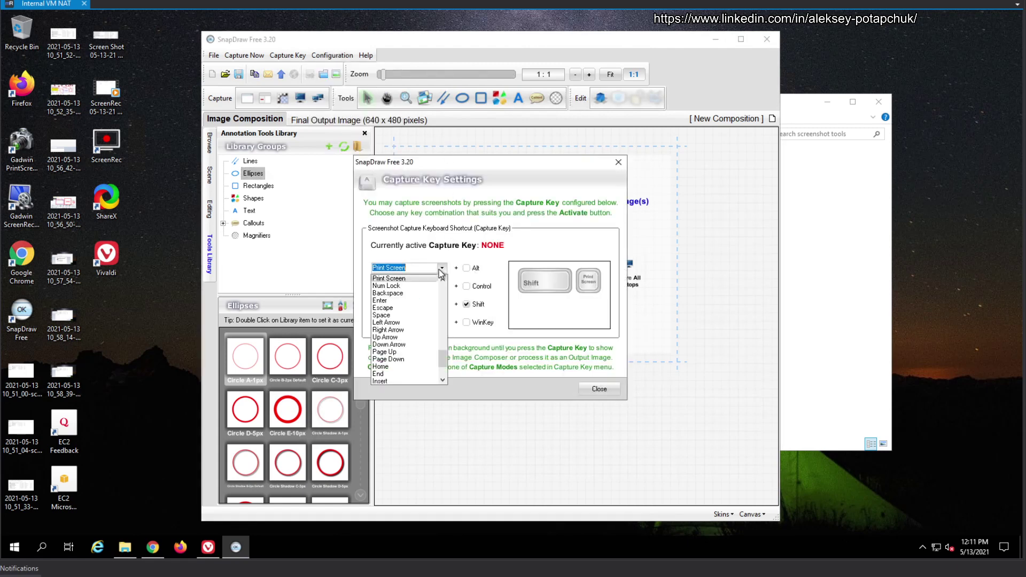
pyautogui.scroll(-15, 442, 359)
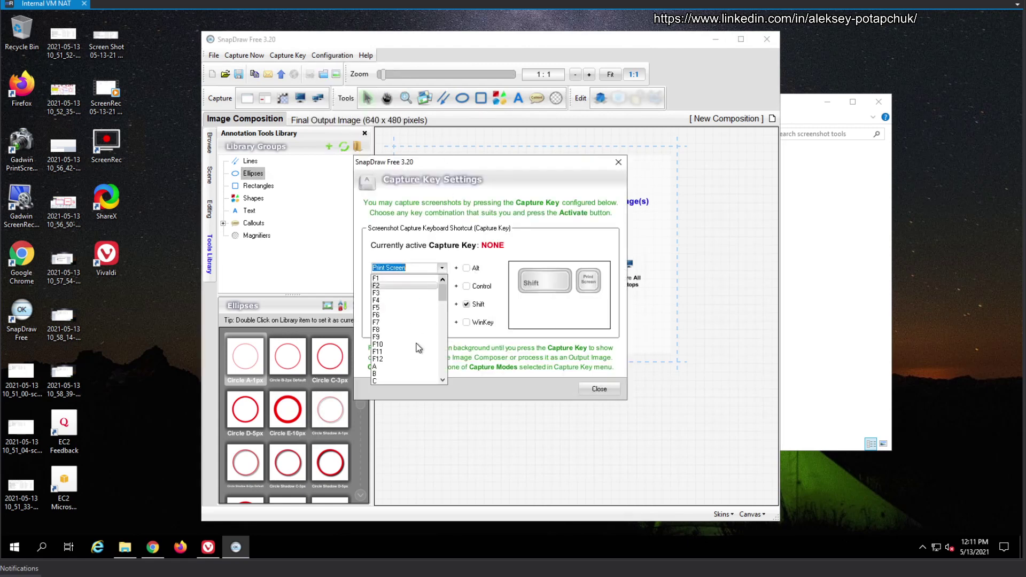
pyautogui.scroll(-5, 424, 341)
pyautogui.scroll(5, 414, 329)
pyautogui.click(399, 351)
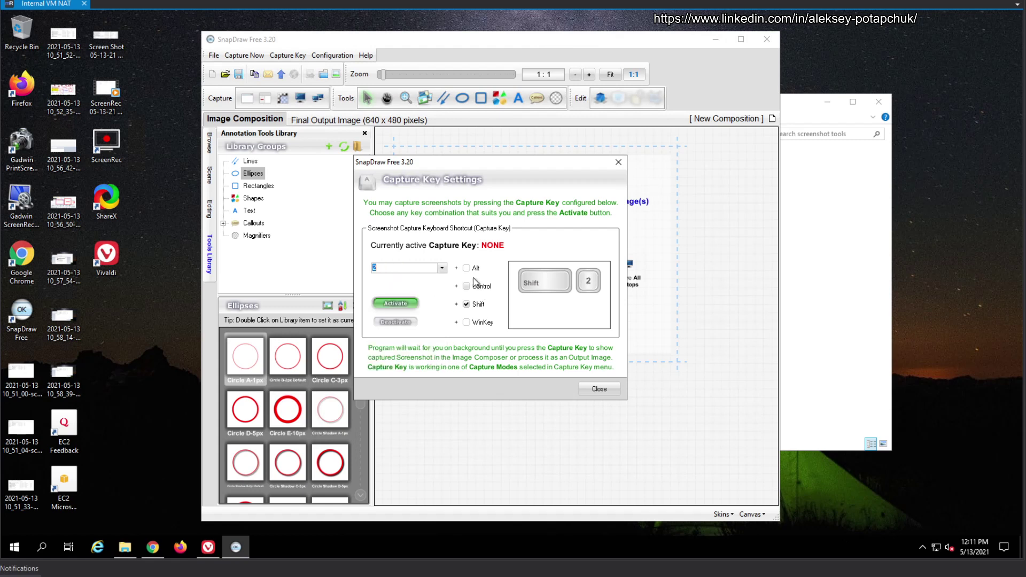
pyautogui.click(466, 269)
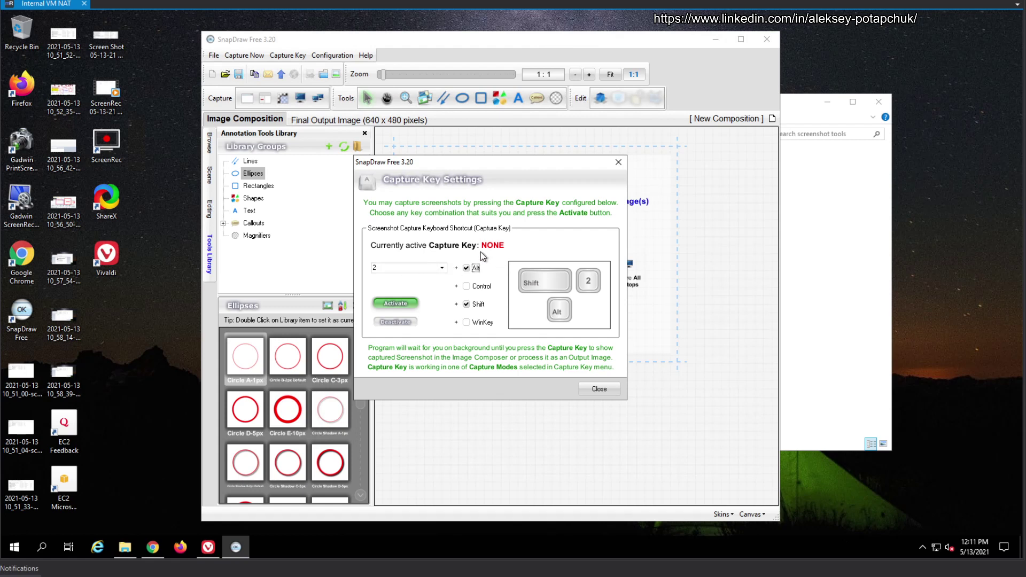
pyautogui.click(396, 303)
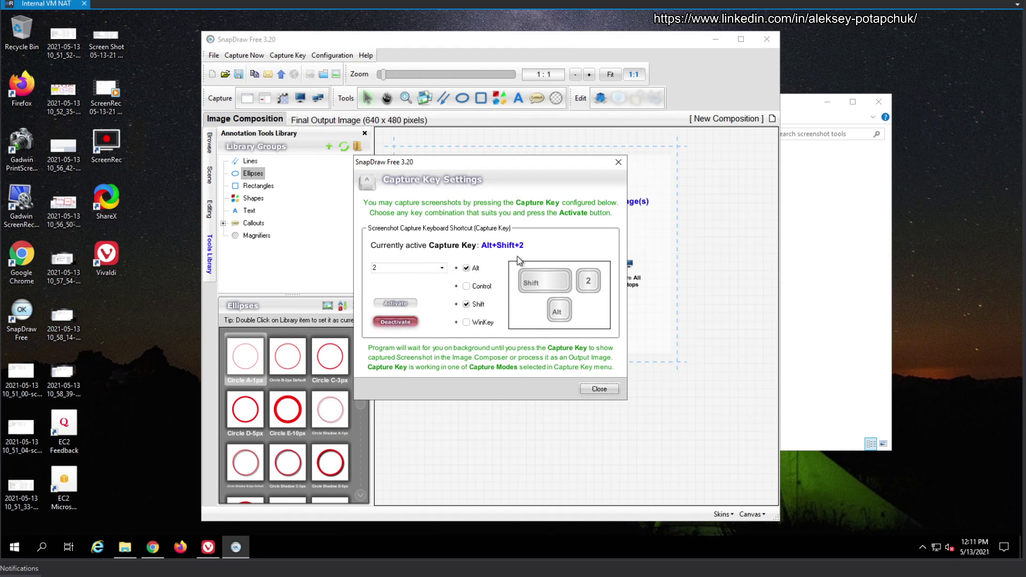
pyautogui.click(467, 304)
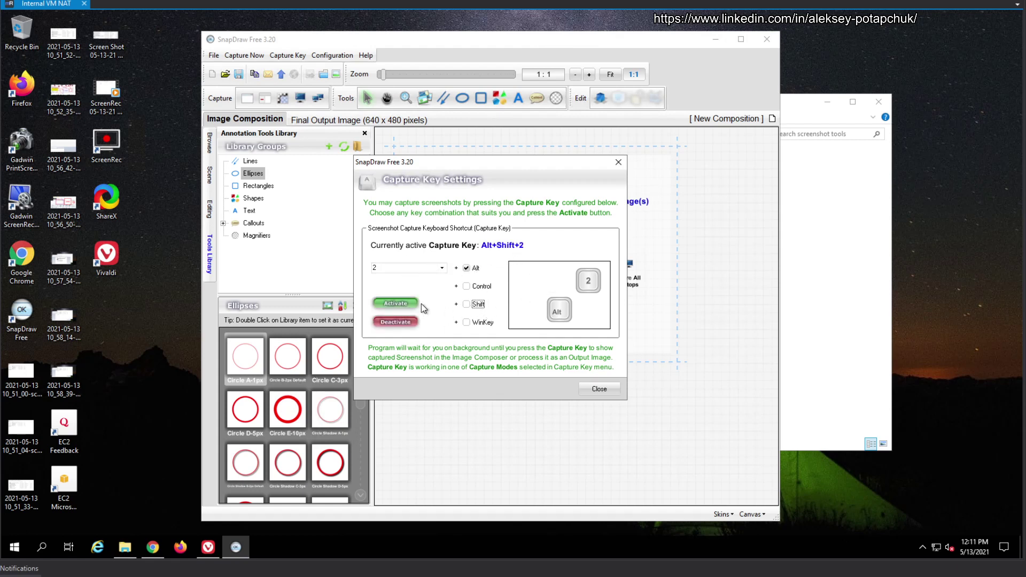
pyautogui.click(414, 303)
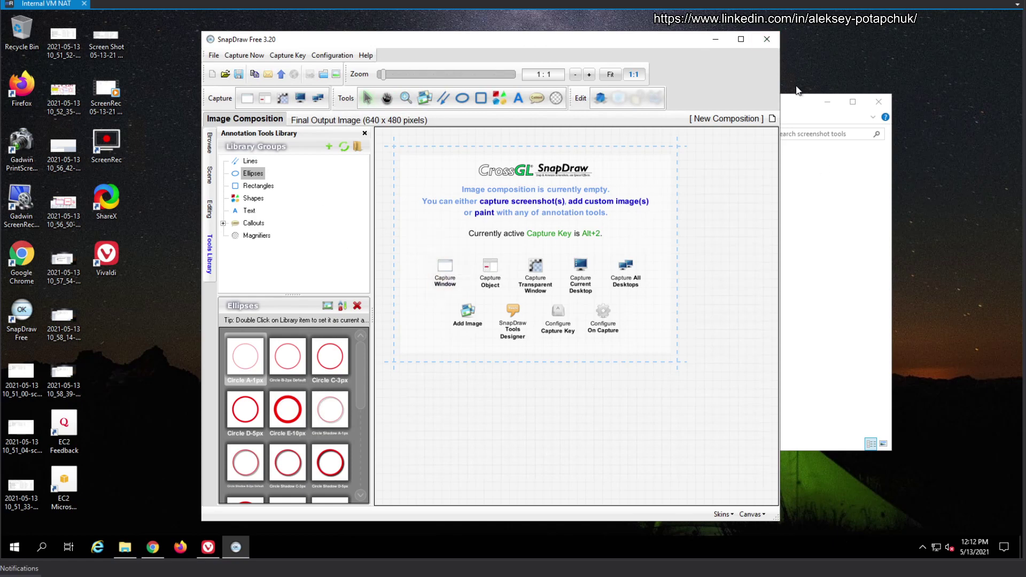
# Capture the Explorer 'screenshot tools' window with Alt+2 and open screenshot001 in the composer
pyautogui.hotkey('alt', '2')
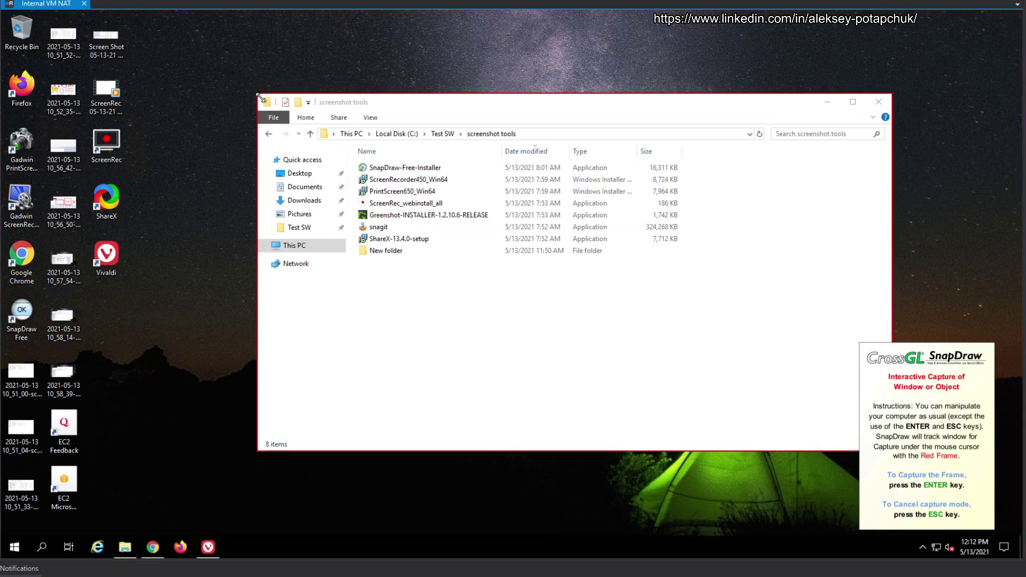
pyautogui.click(261, 98)
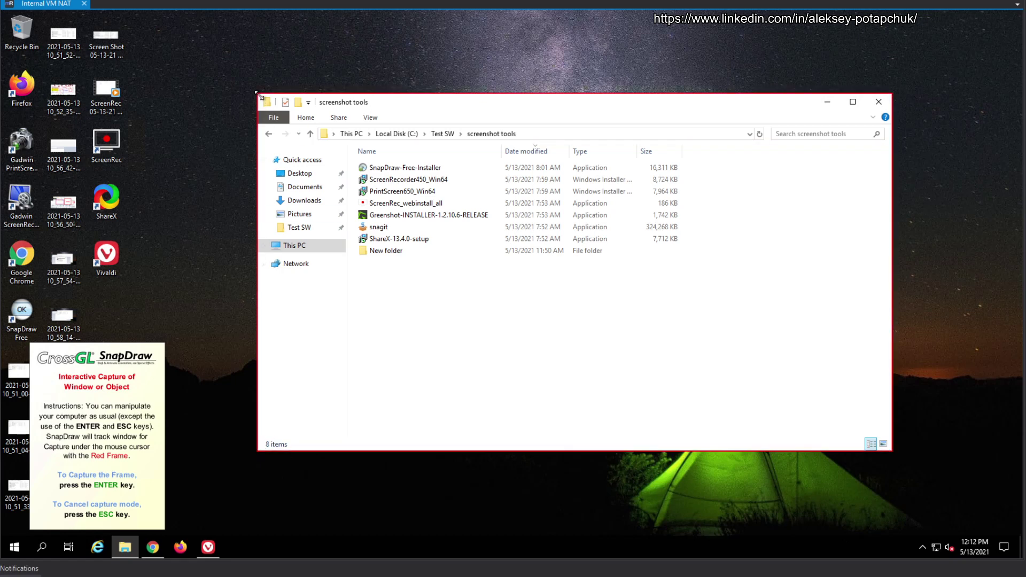
pyautogui.press('Return')
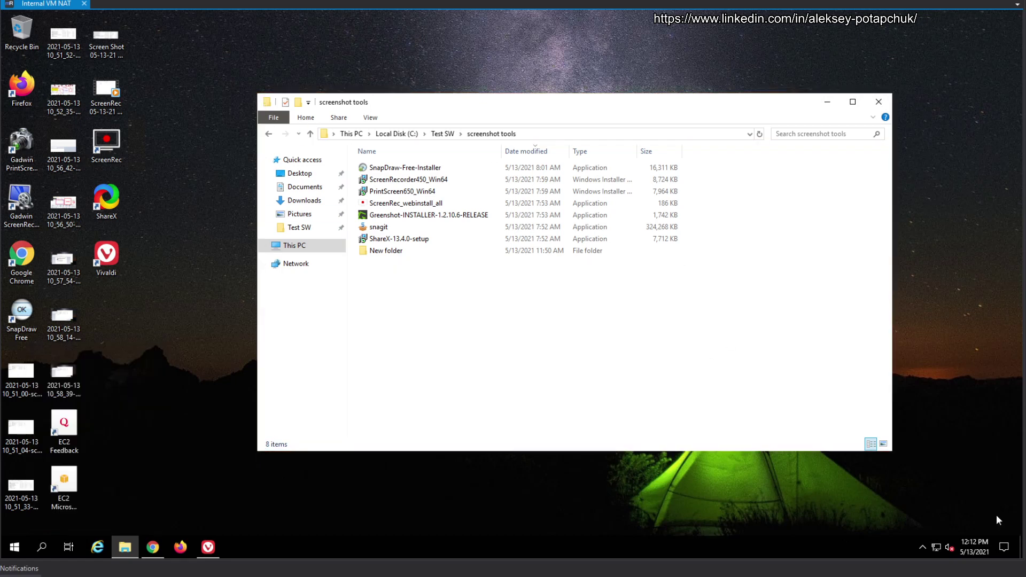
pyautogui.click(922, 546)
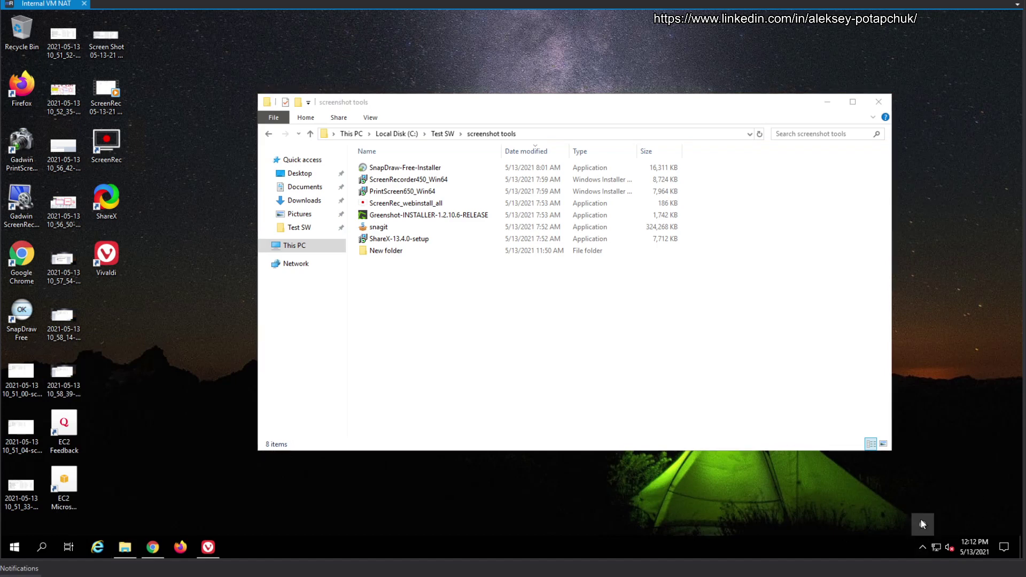
pyautogui.click(920, 521)
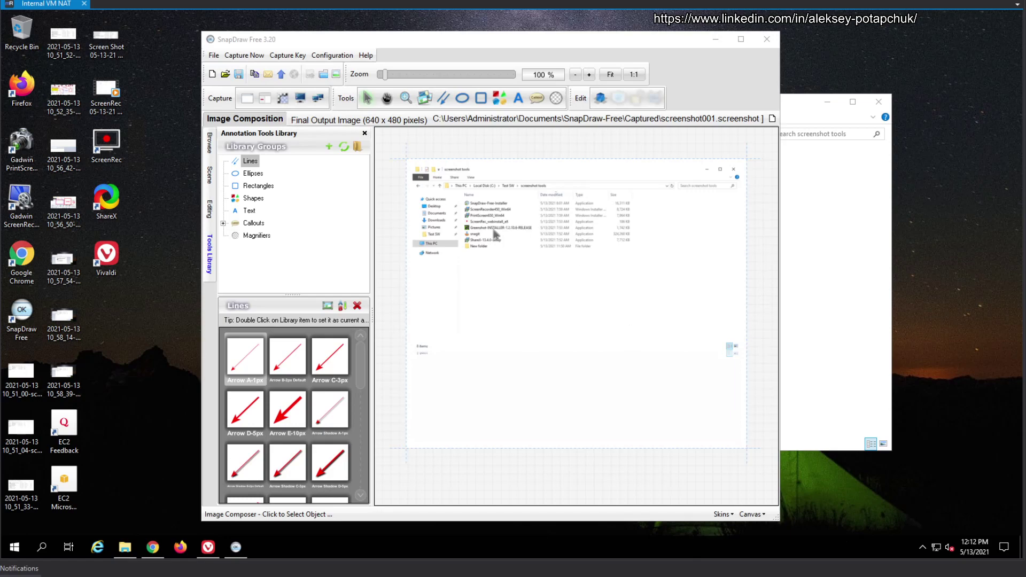
# Maximize SnapDraw and set the capture key to active 'Window or Object (by Mouse Cursor)'
pyautogui.doubleClick(540, 38)
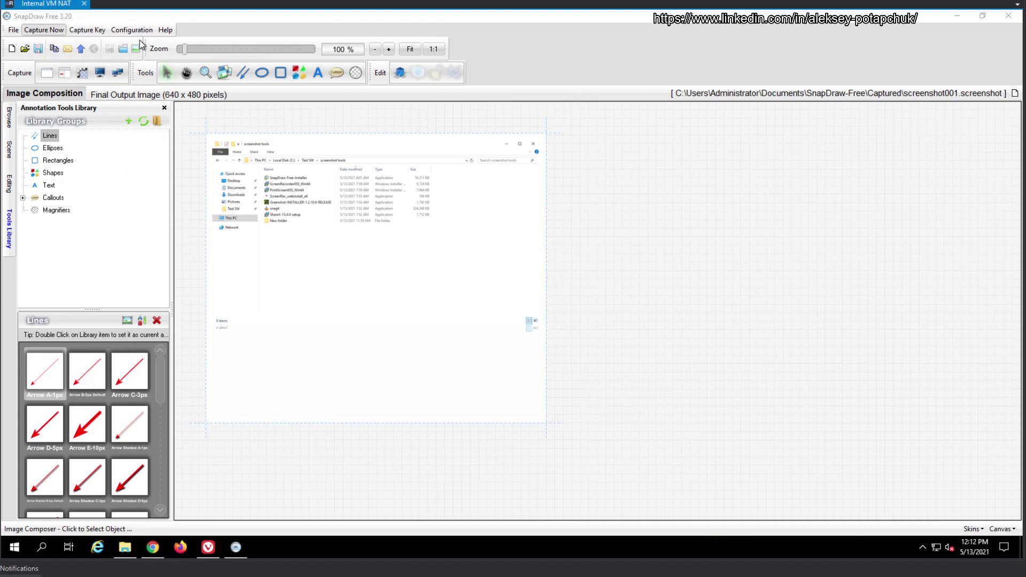
pyautogui.click(165, 30)
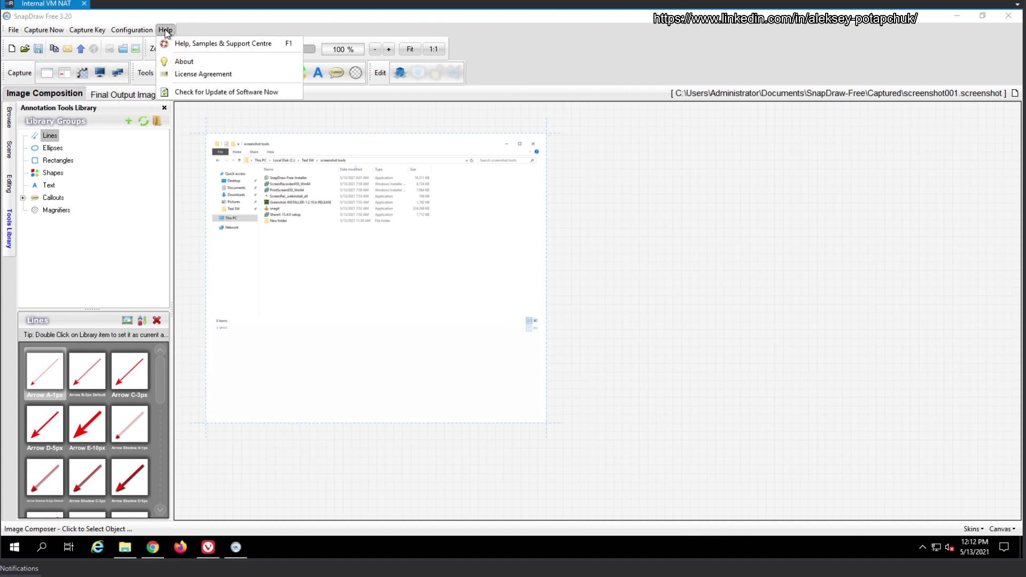
pyautogui.moveTo(144, 31)
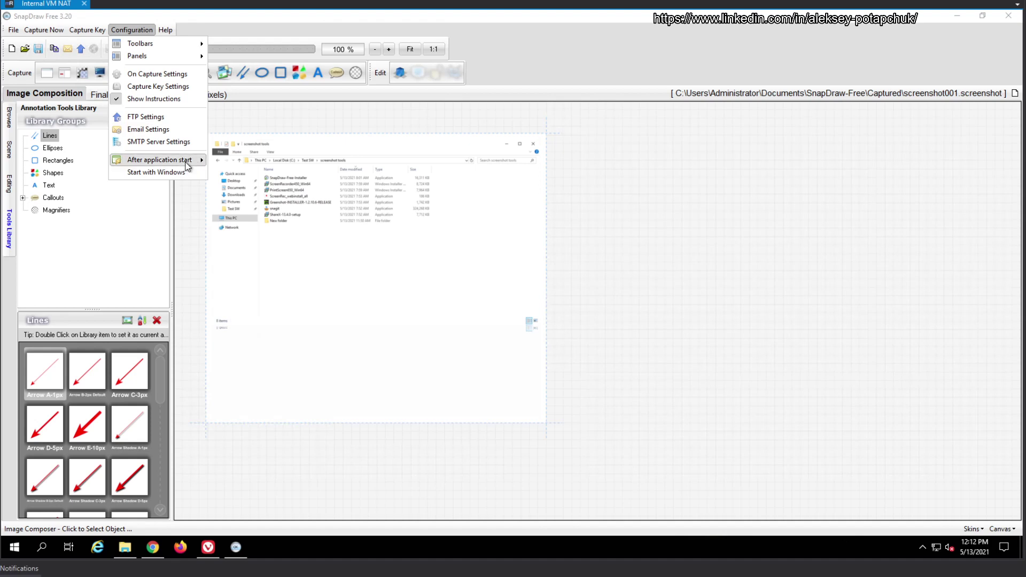
pyautogui.moveTo(186, 163)
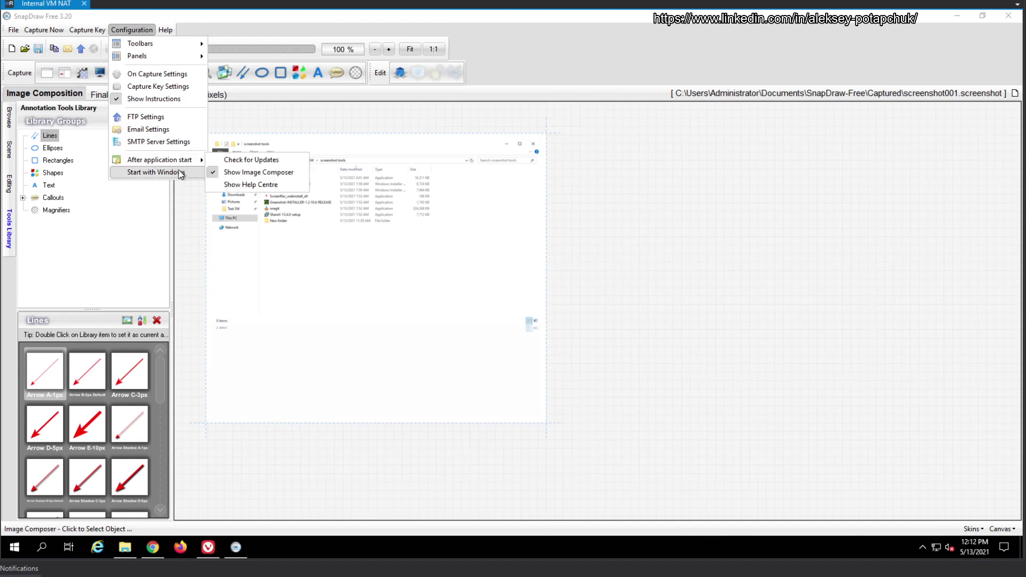
pyautogui.moveTo(92, 33)
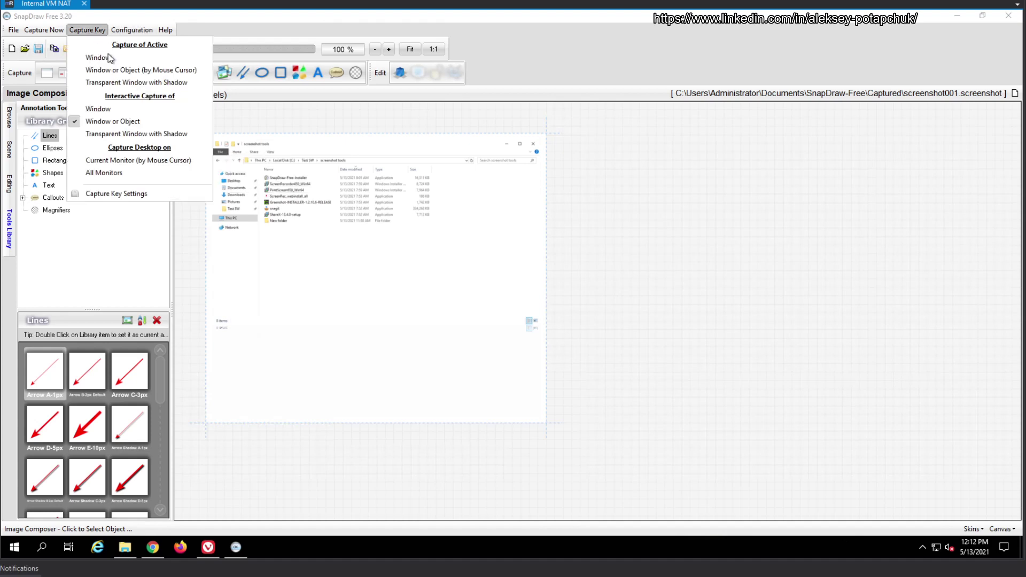
pyautogui.click(136, 74)
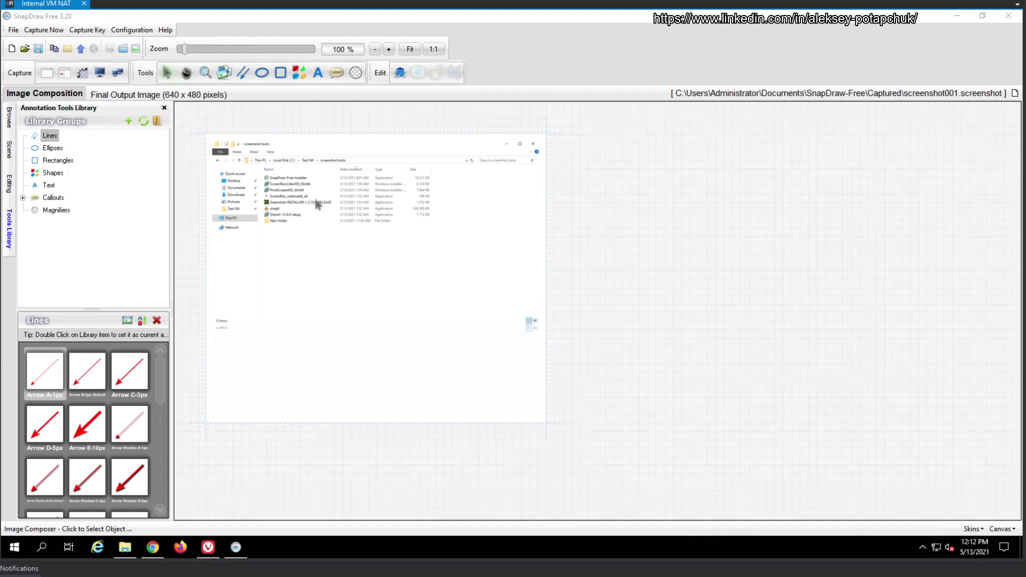
pyautogui.click(75, 30)
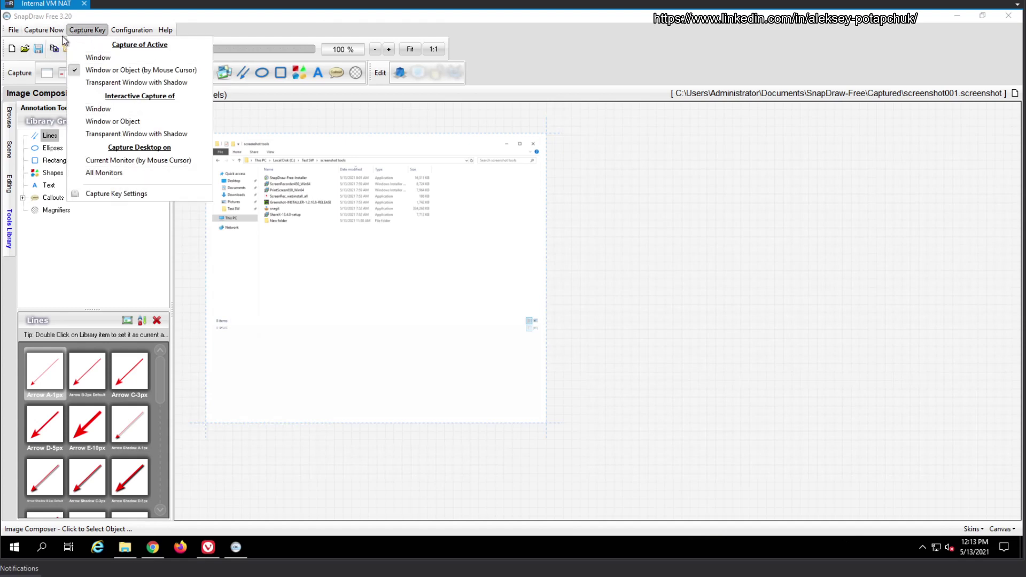
pyautogui.moveTo(52, 31)
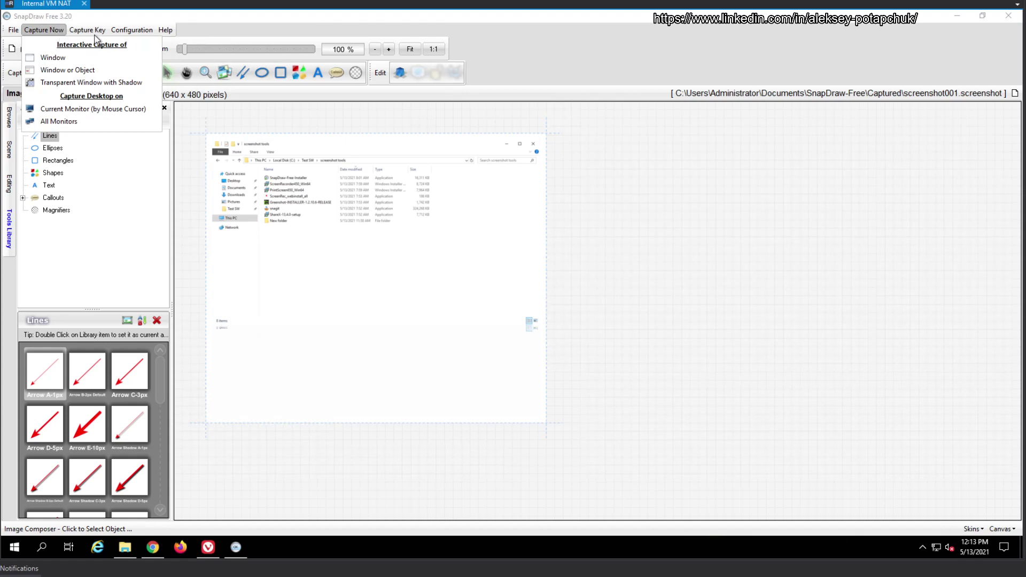
# Enlarge the Explorer screenshot on the canvas proportionally
pyautogui.click(450, 315)
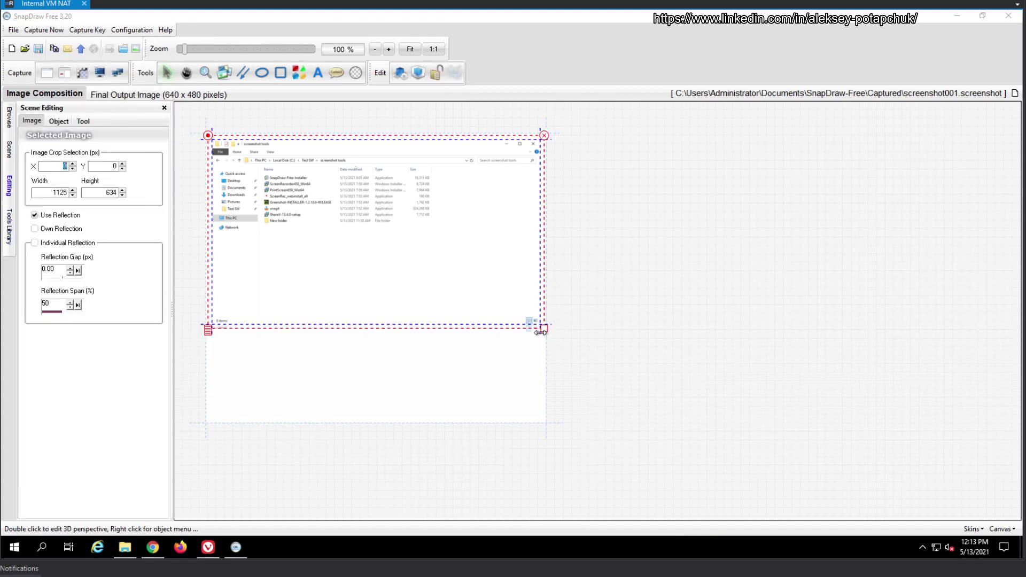
pyautogui.moveTo(543, 327); pyautogui.dragTo(591, 398)
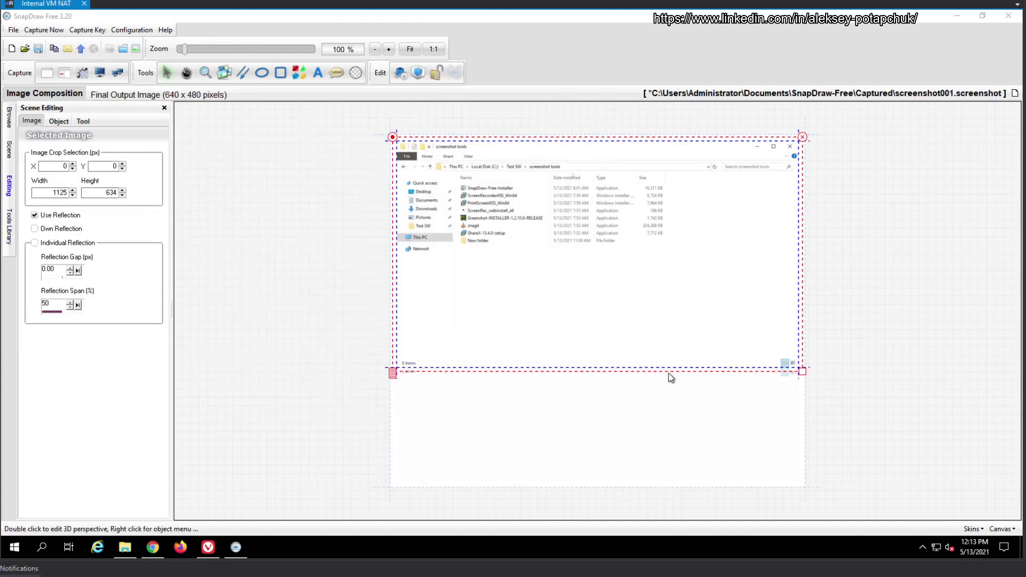
pyautogui.moveTo(801, 370); pyautogui.dragTo(851, 440)
# Switch to the Default skin and the Technic canvas background
pyautogui.click(981, 529)
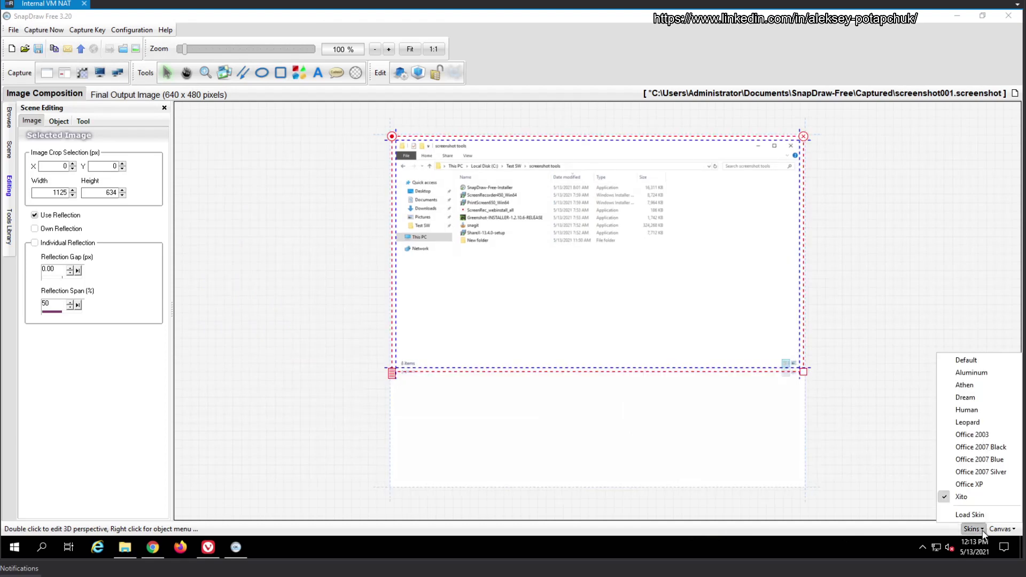
pyautogui.click(983, 361)
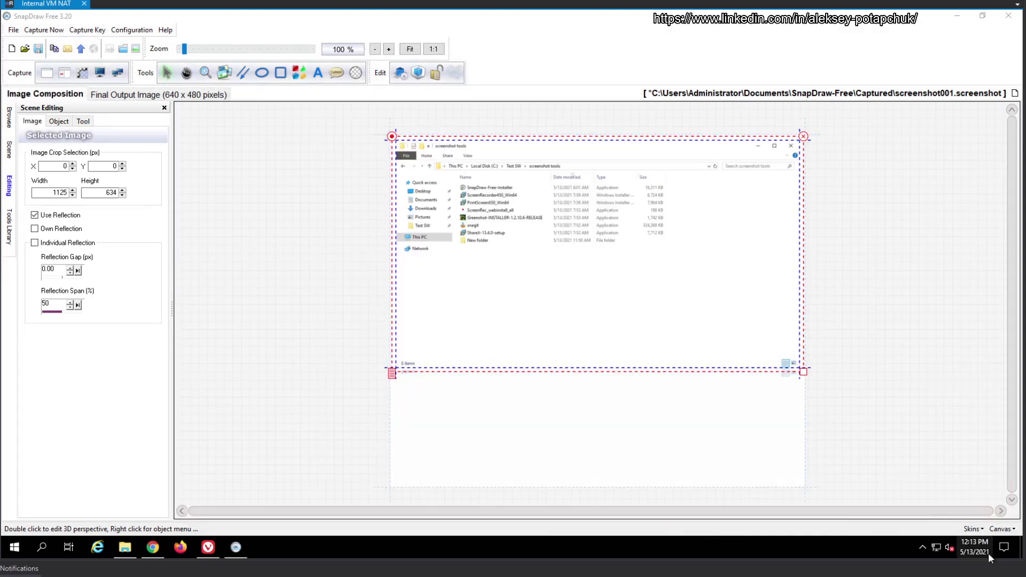
pyautogui.click(1012, 531)
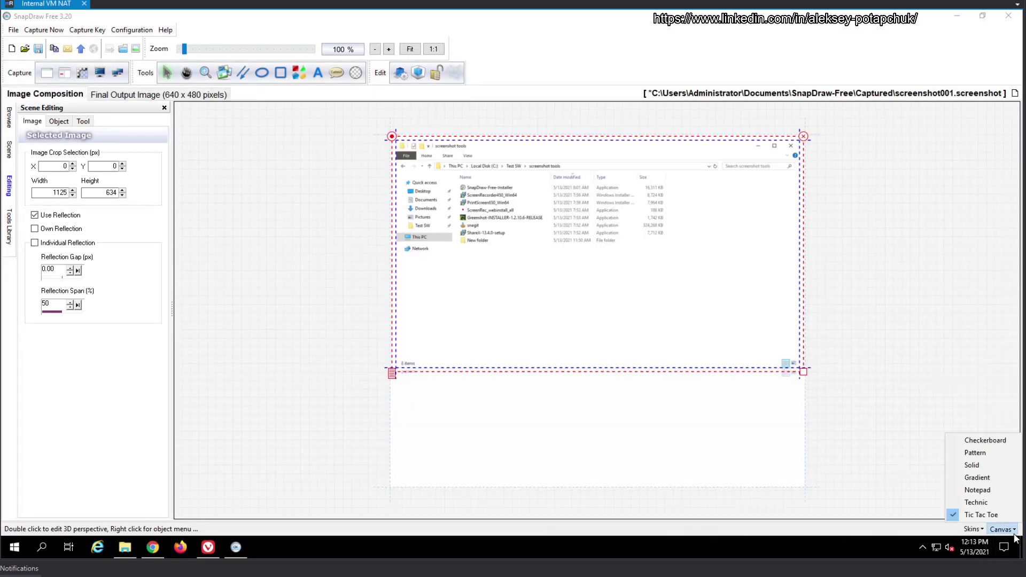
pyautogui.click(988, 502)
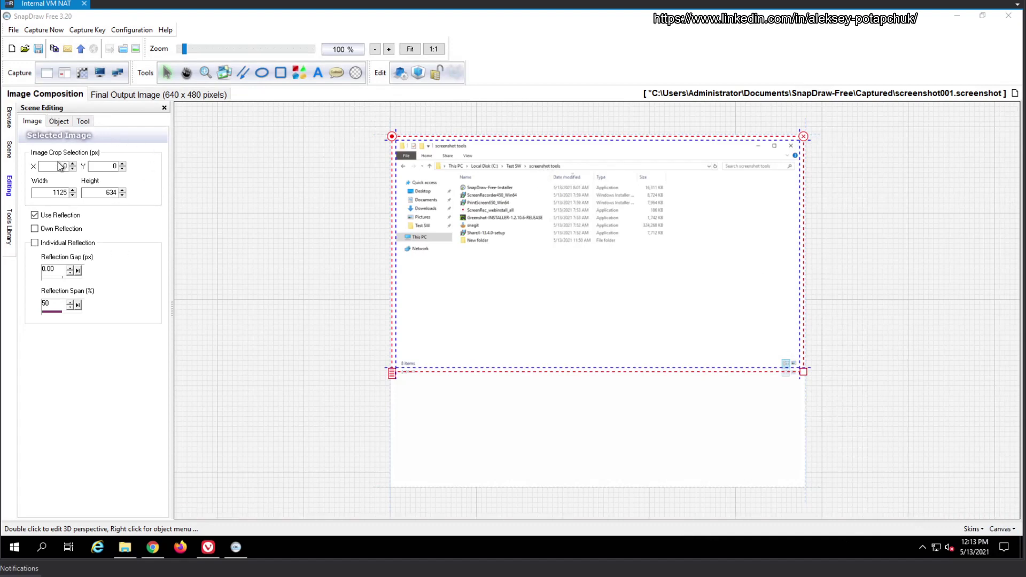
# Preview the 640 x 480 final output image
pyautogui.click(9, 117)
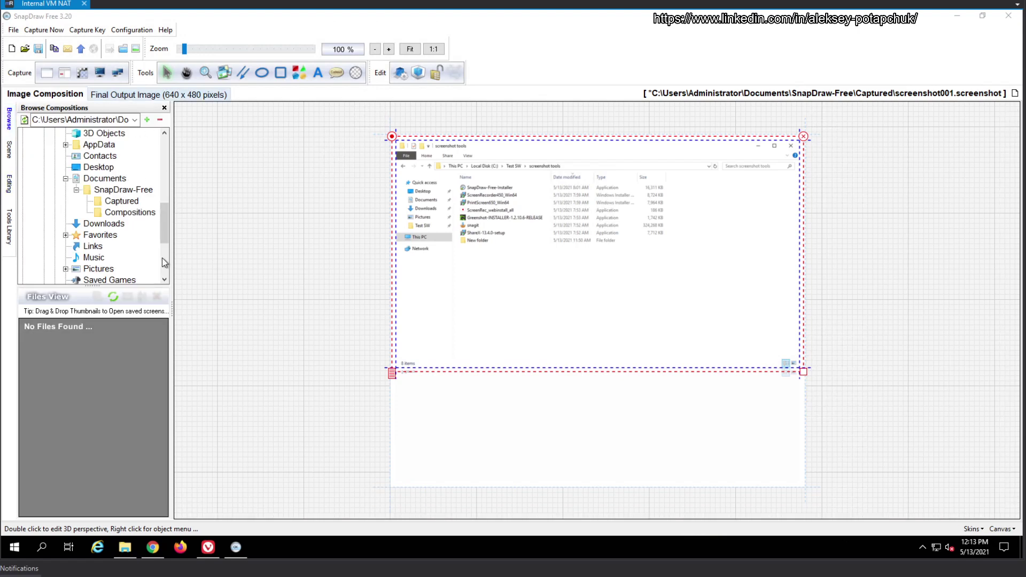
pyautogui.moveTo(166, 216); pyautogui.dragTo(130, 83)
pyautogui.click(128, 94)
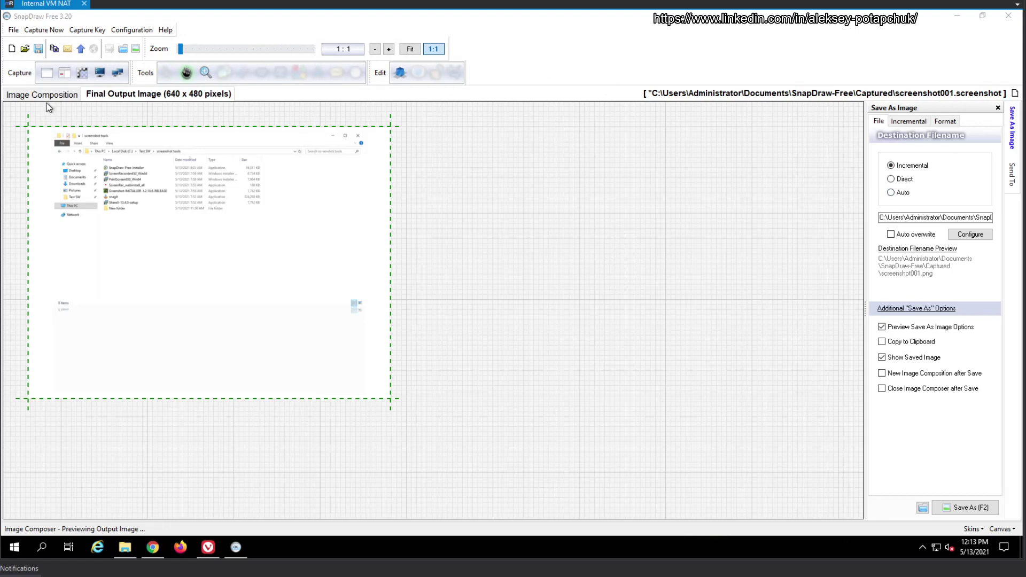
# Enable Copy to Clipboard and turn off the save confirmation dialog, cancelling the save
pyautogui.click(929, 344)
pyautogui.click(966, 507)
pyautogui.click(449, 387)
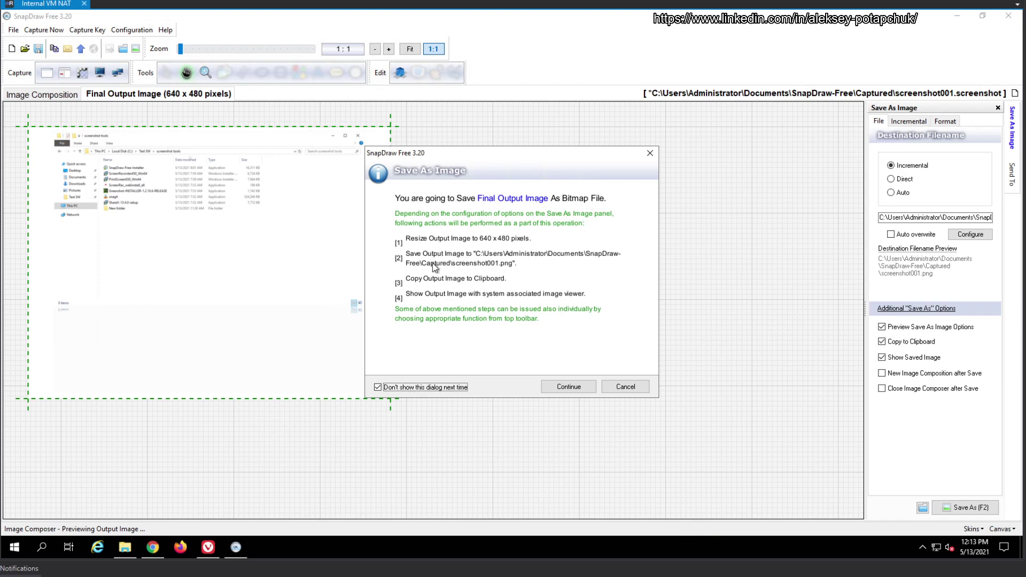
pyautogui.click(629, 392)
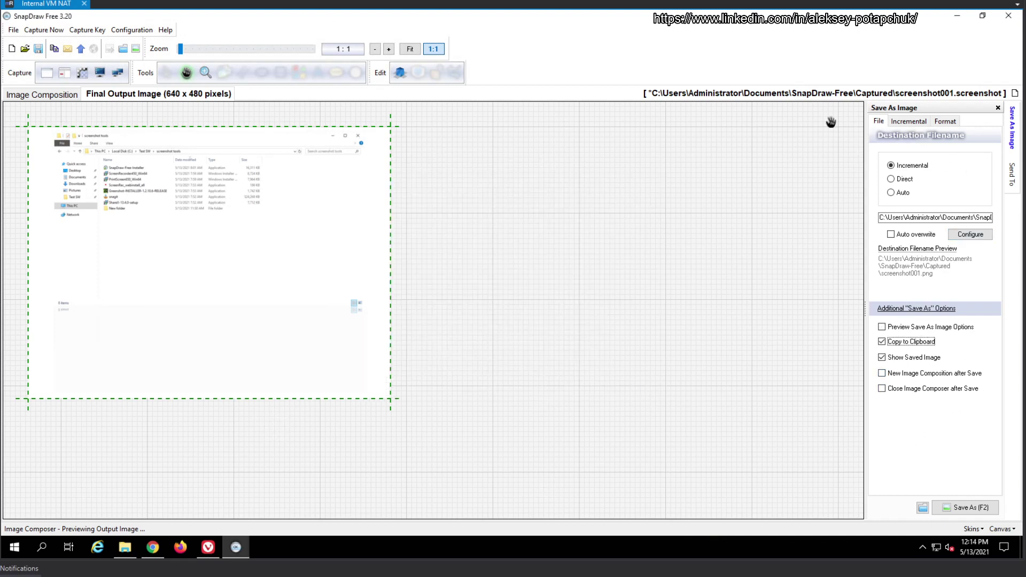
pyautogui.click(278, 179)
# Review the Incremental and Format tabs, keeping incremental naming as screenshot001.png
pyautogui.click(911, 123)
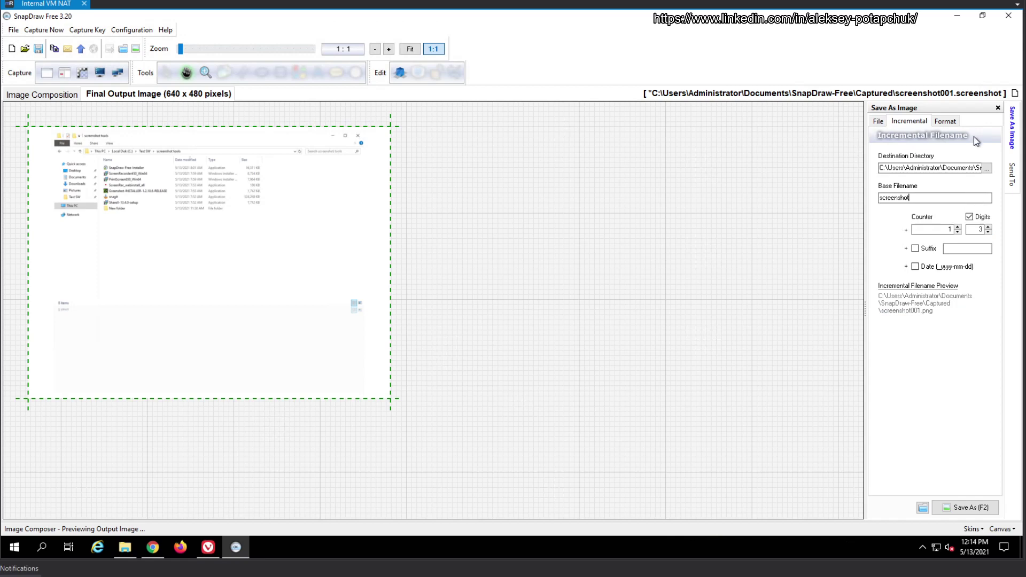
pyautogui.click(956, 124)
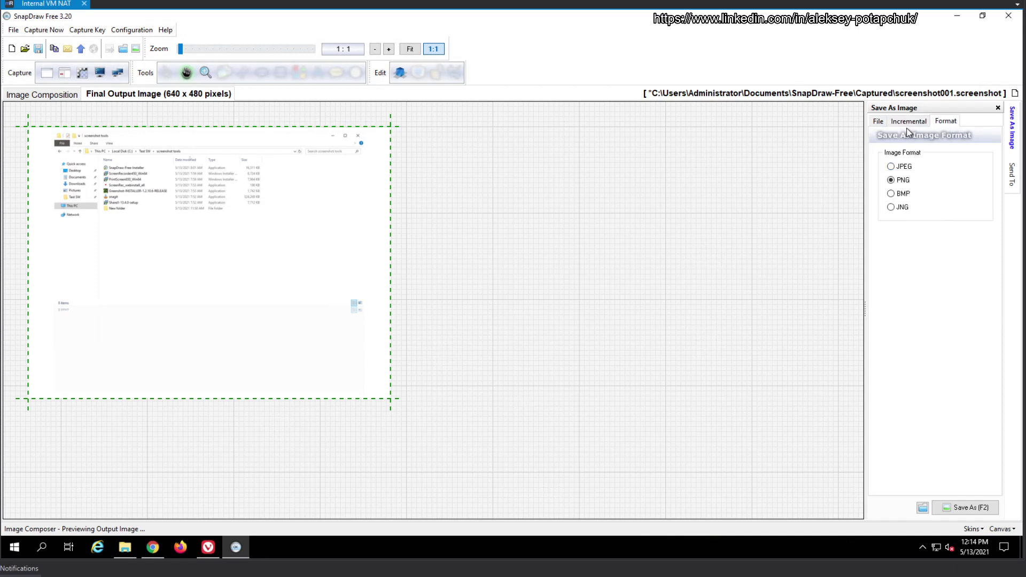
pyautogui.click(879, 123)
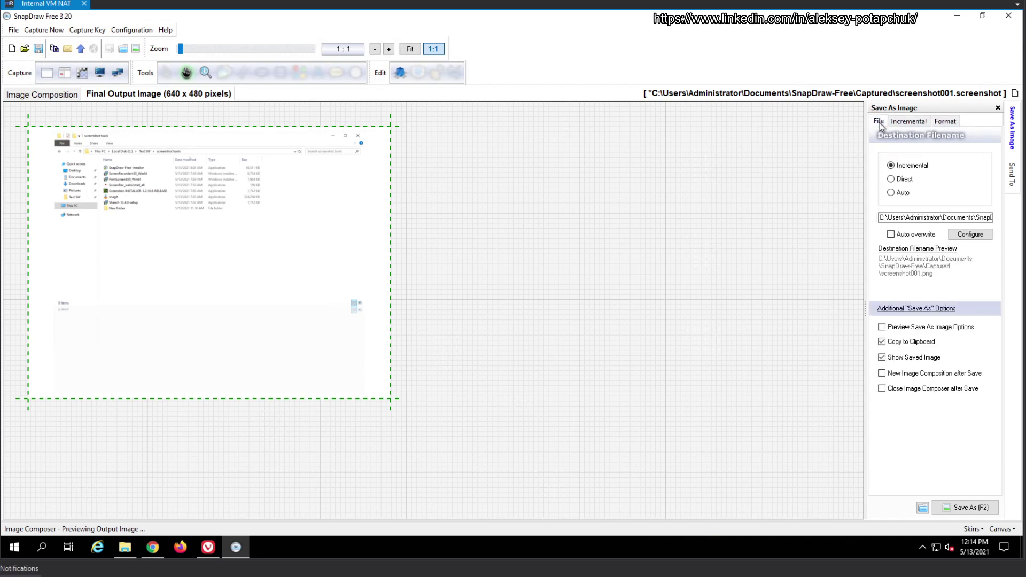
pyautogui.click(891, 179)
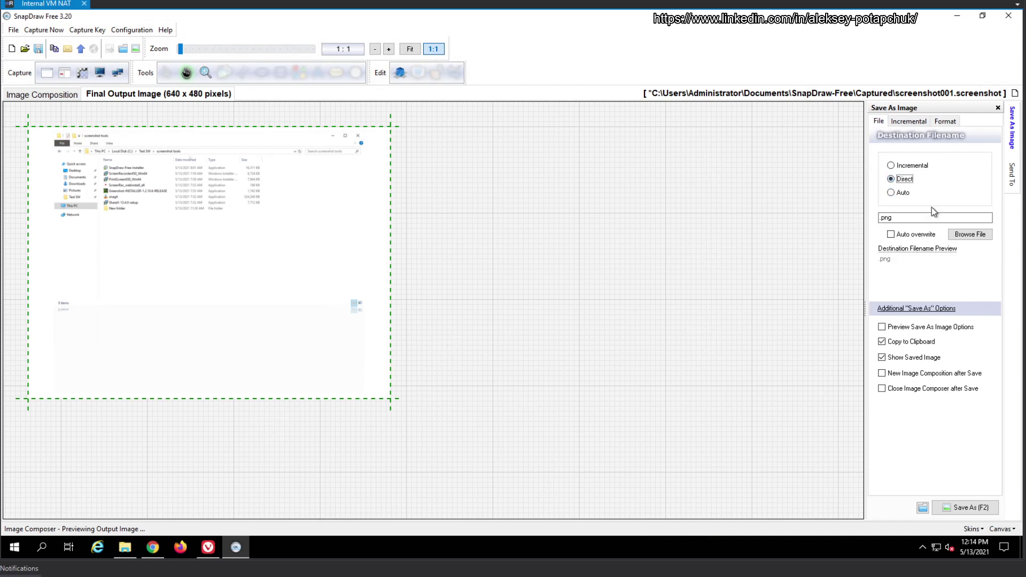
pyautogui.click(905, 166)
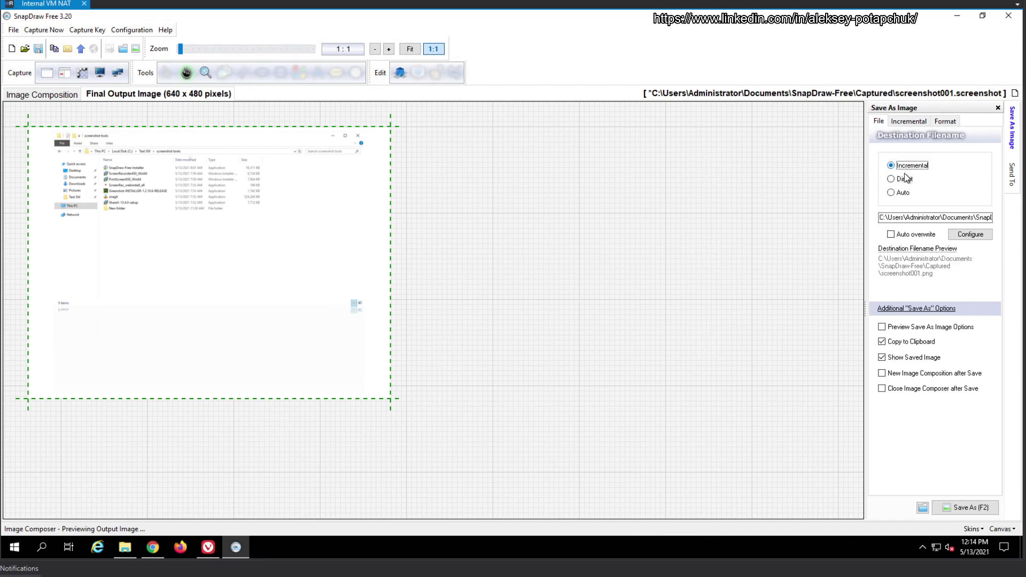
pyautogui.click(903, 181)
pyautogui.click(904, 165)
# Browse the Send To Filename, Incremental and Format (PNG) tabs for the 640 x 480 output
pyautogui.click(1012, 173)
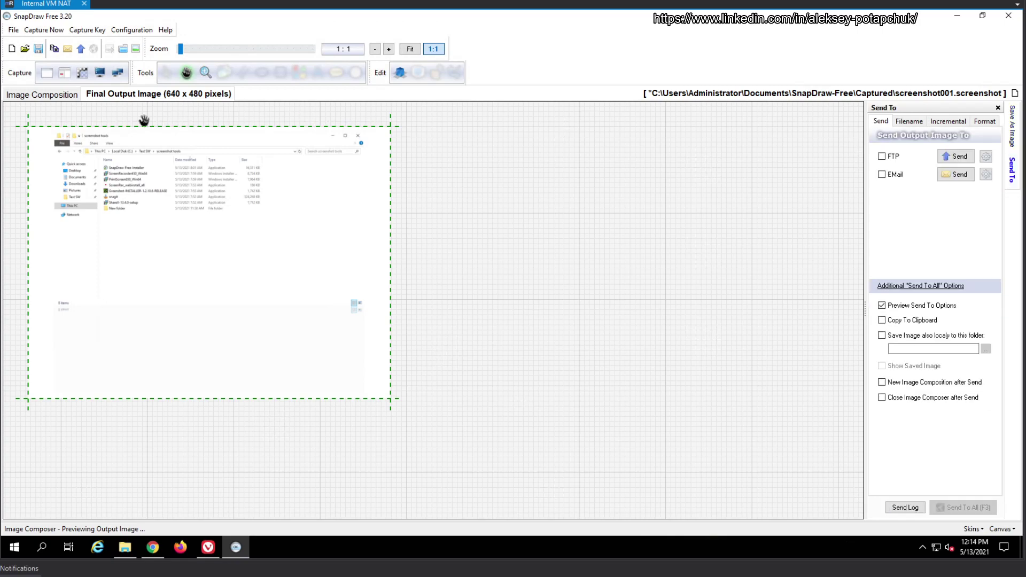
pyautogui.click(38, 97)
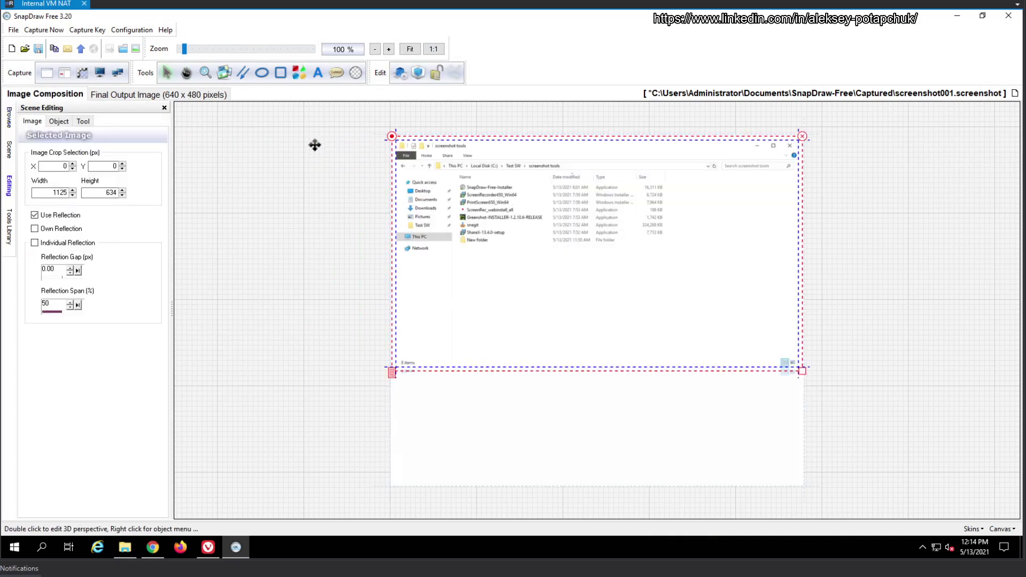
pyautogui.click(200, 94)
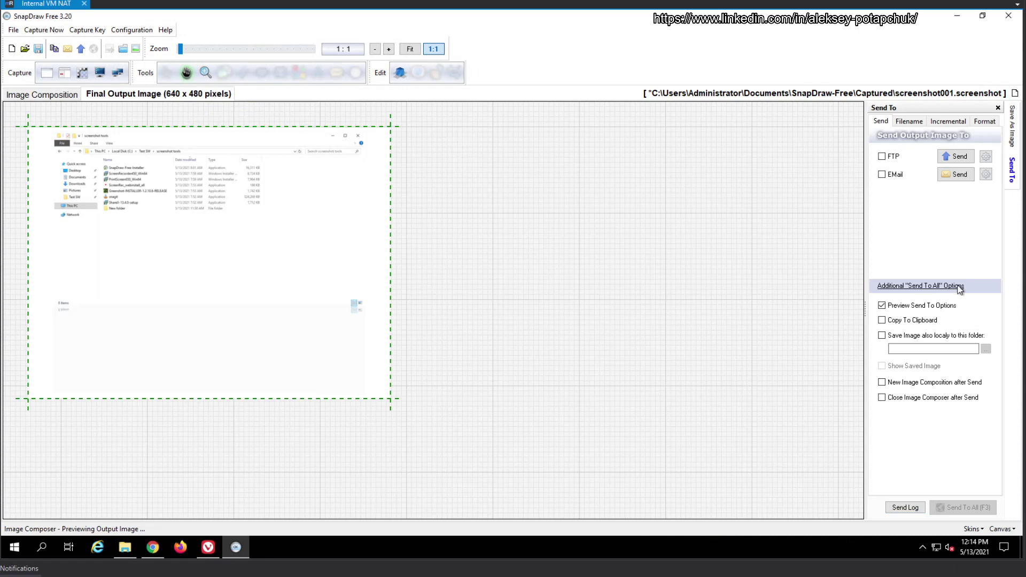
pyautogui.click(904, 121)
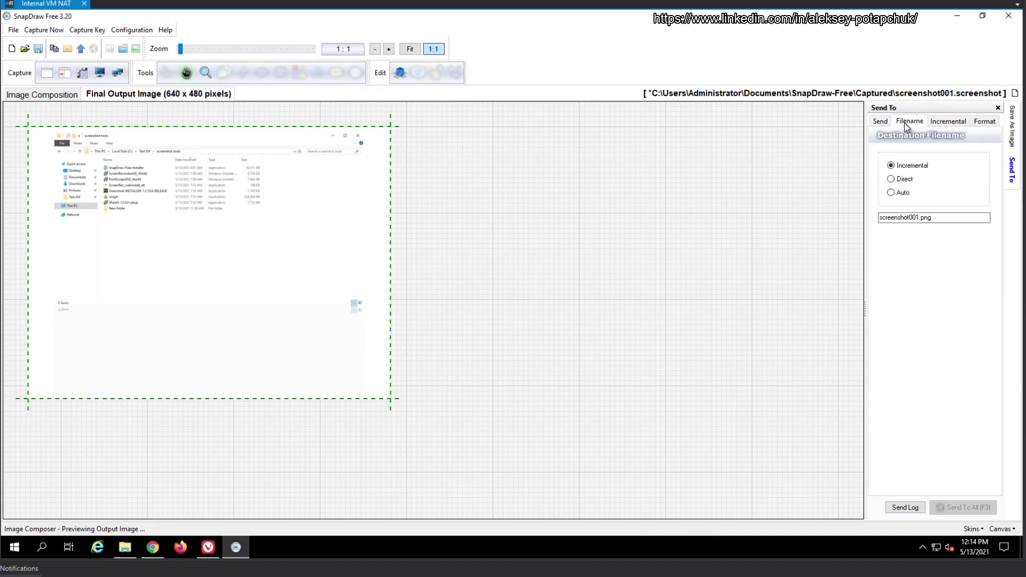
pyautogui.click(947, 123)
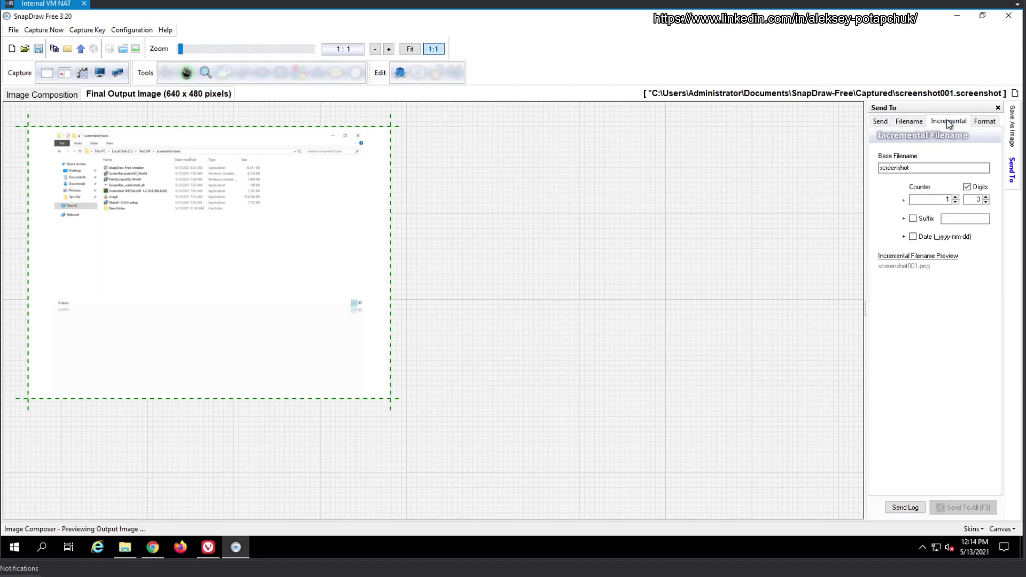
pyautogui.click(982, 123)
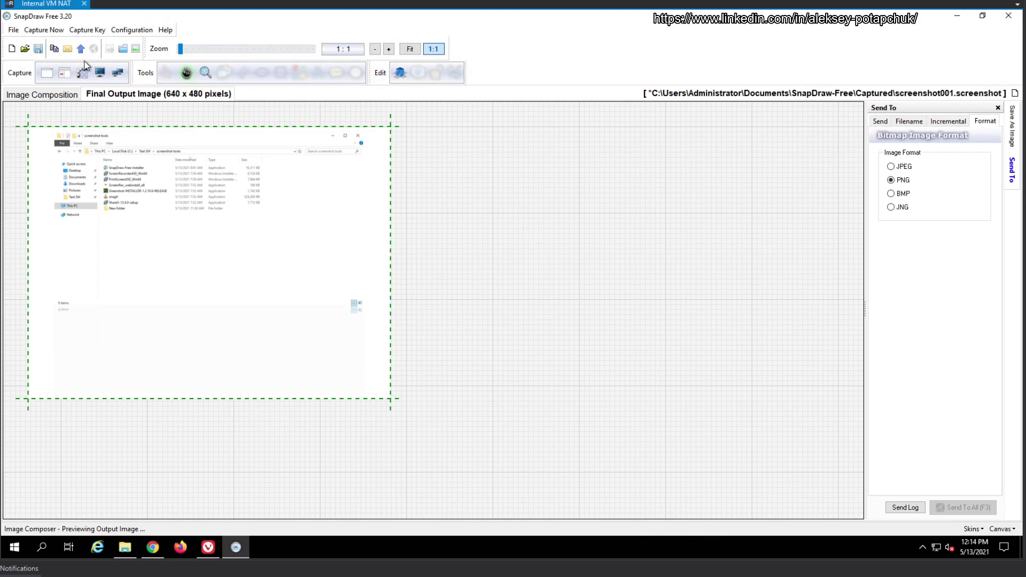
# Turn off Autocompute Scene Size, declining re-enable, and add a border to the scene
pyautogui.click(36, 95)
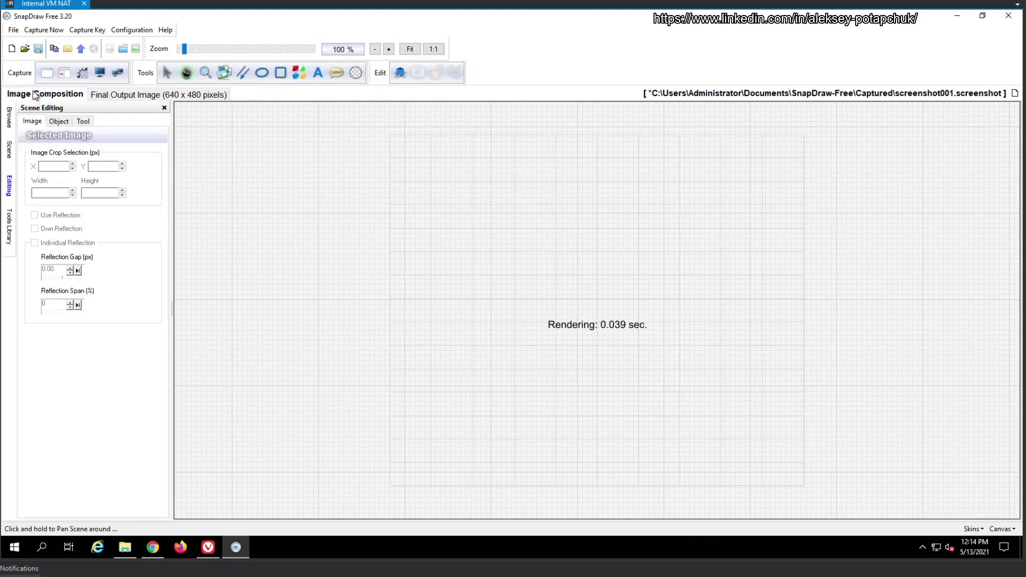
pyautogui.click(489, 216)
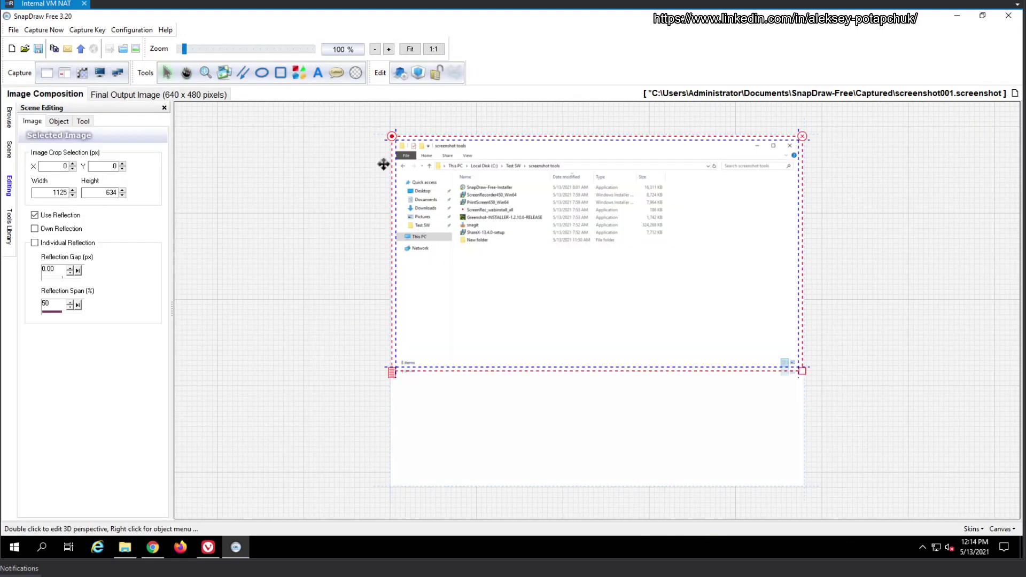
pyautogui.click(9, 124)
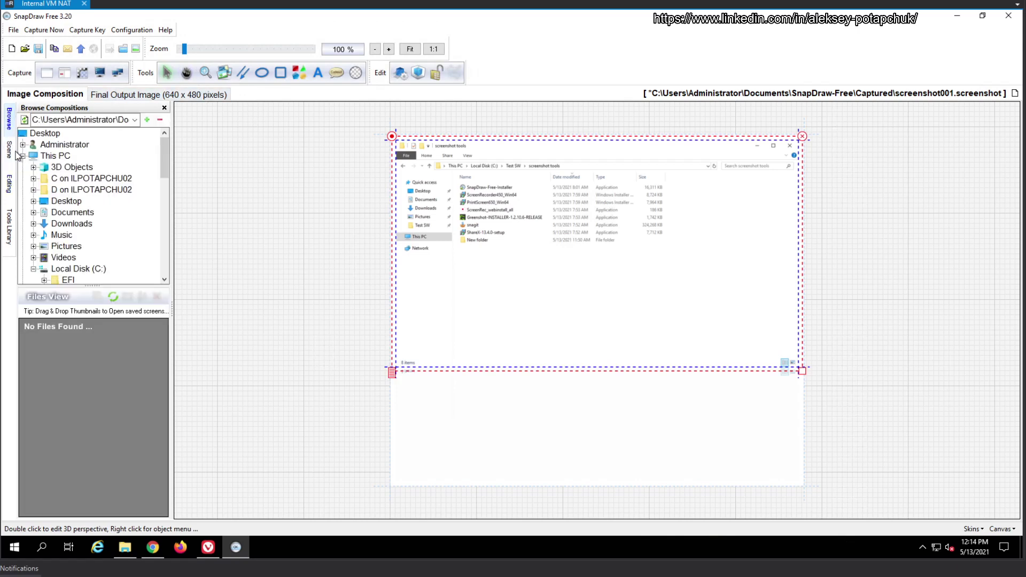
pyautogui.click(9, 150)
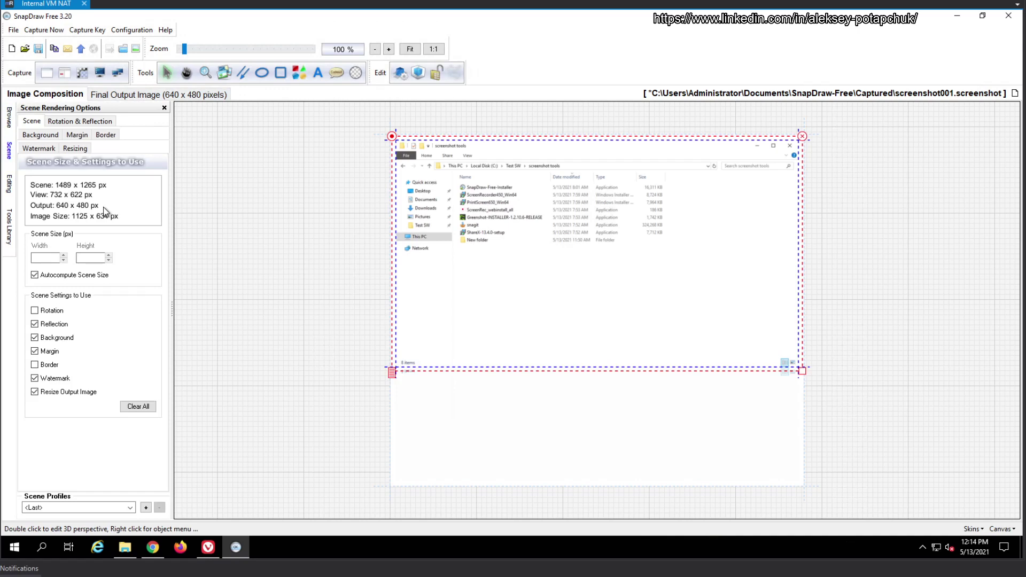
pyautogui.click(68, 275)
pyautogui.click(68, 276)
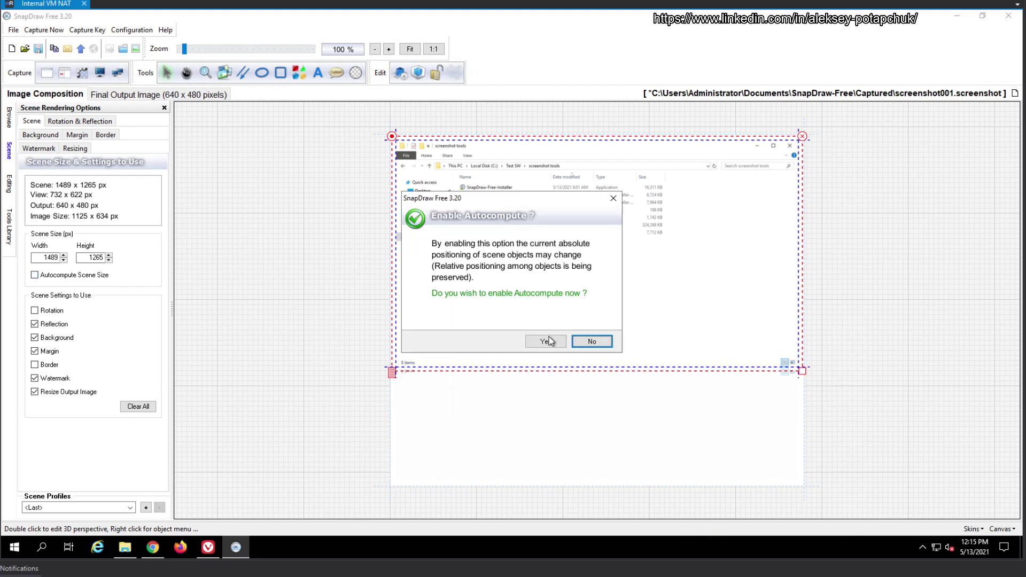
pyautogui.click(579, 339)
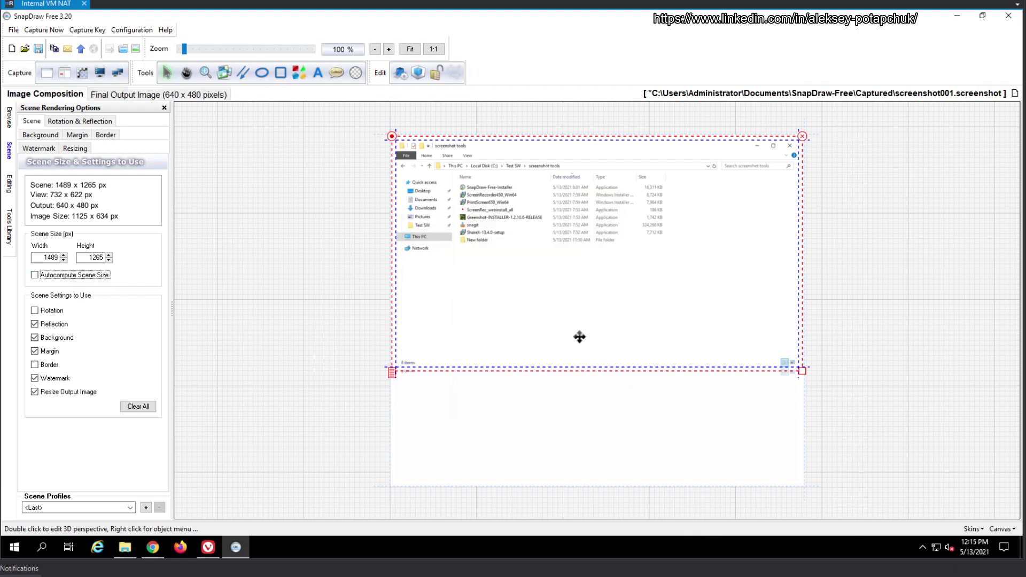
pyautogui.click(55, 365)
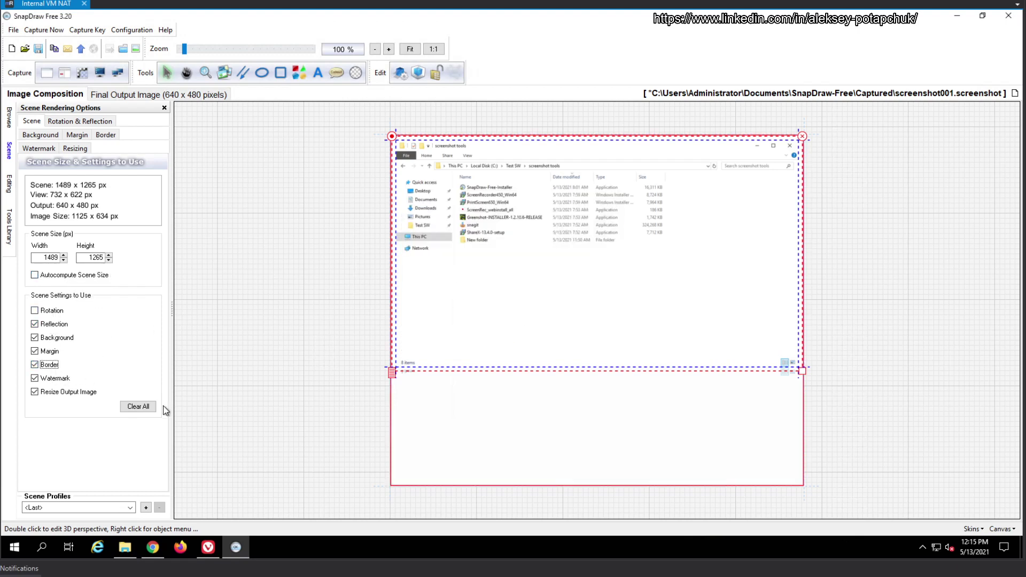
# Uncheck Resize Output Image to keep 1489 x 1265, and disable the watermark
pyautogui.click(78, 123)
pyautogui.click(75, 148)
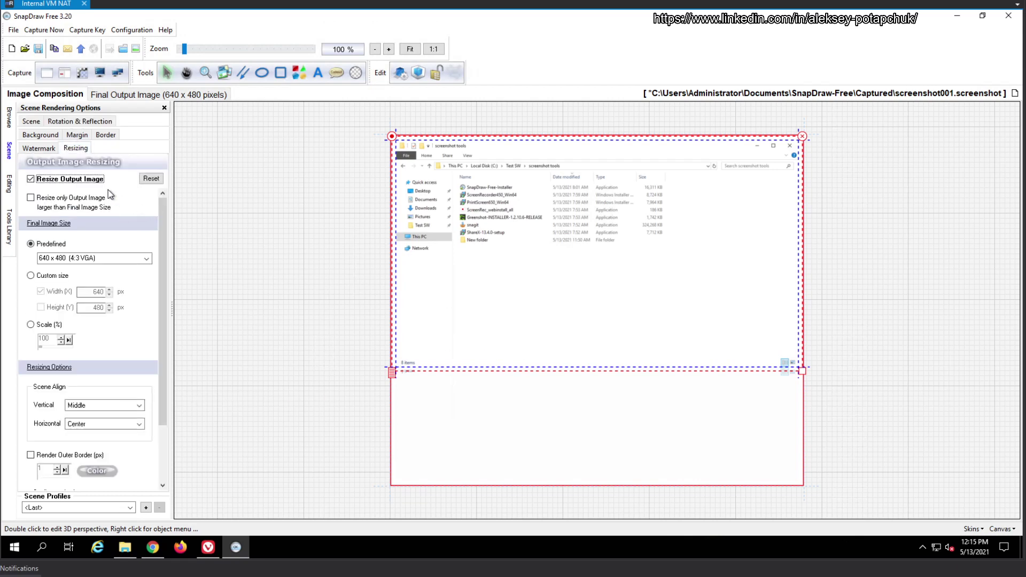
pyautogui.click(74, 180)
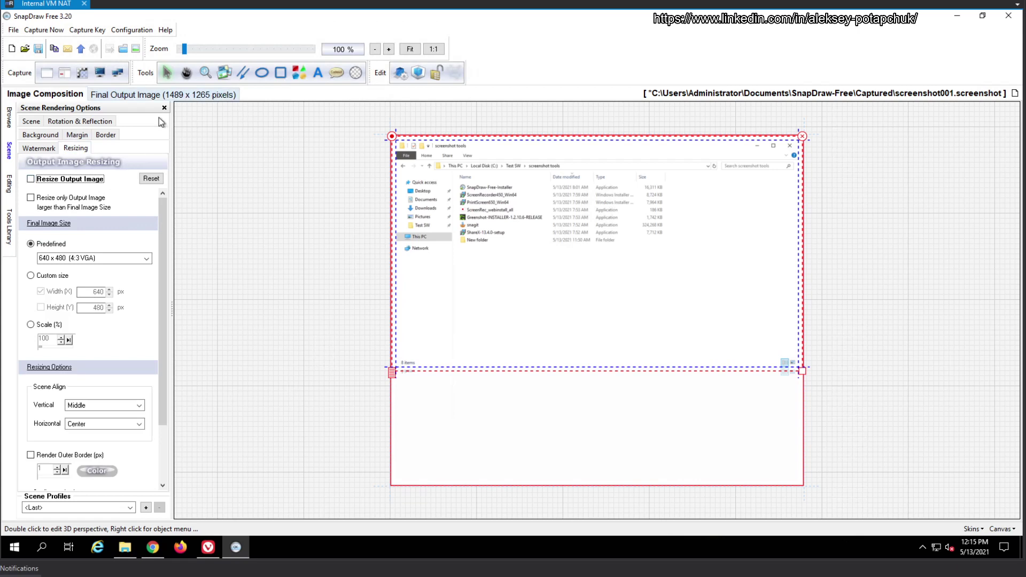
pyautogui.click(41, 149)
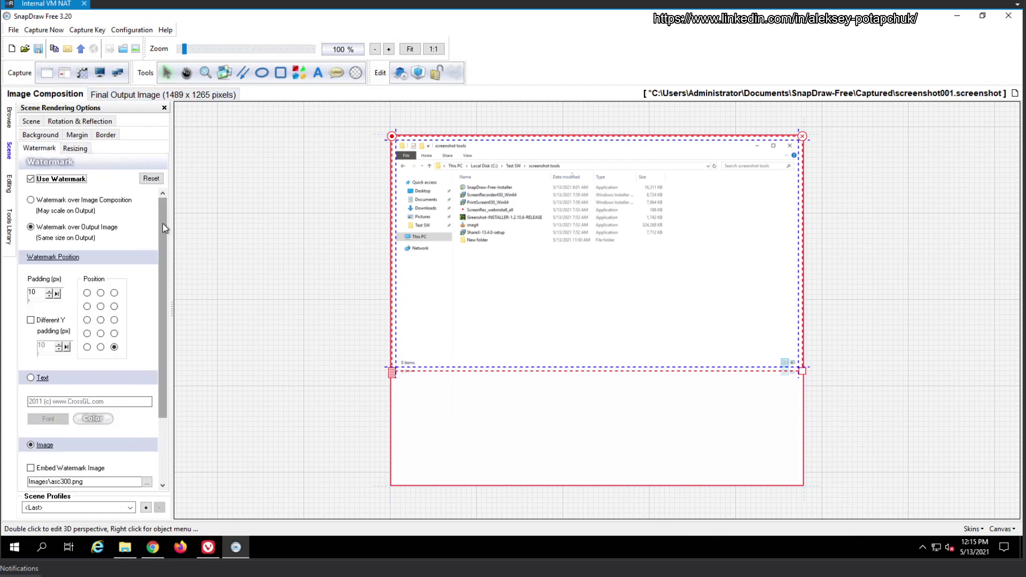
pyautogui.click(54, 181)
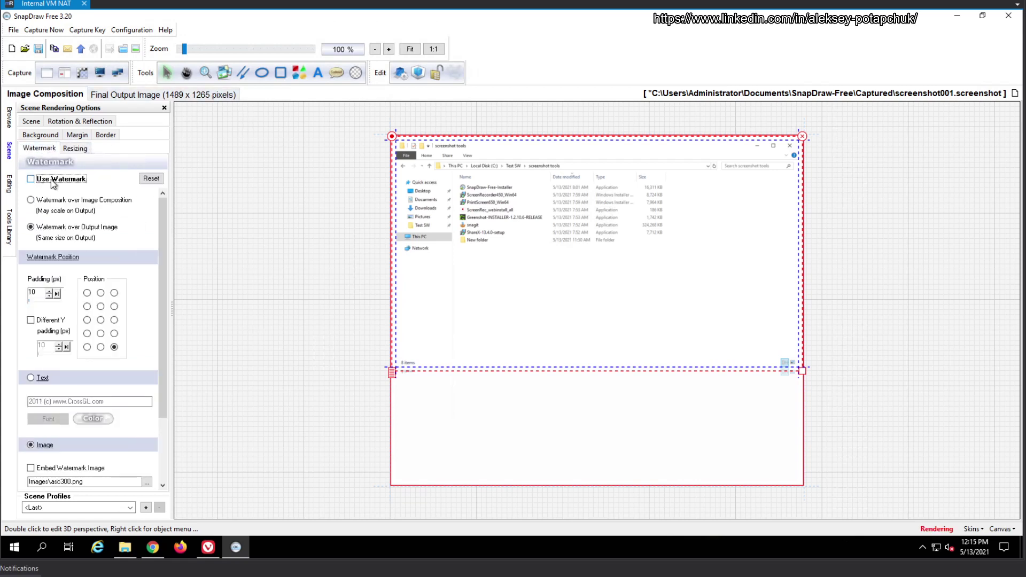
# Review the Border, Margin and Background settings, then return to the scene size overview
pyautogui.click(107, 135)
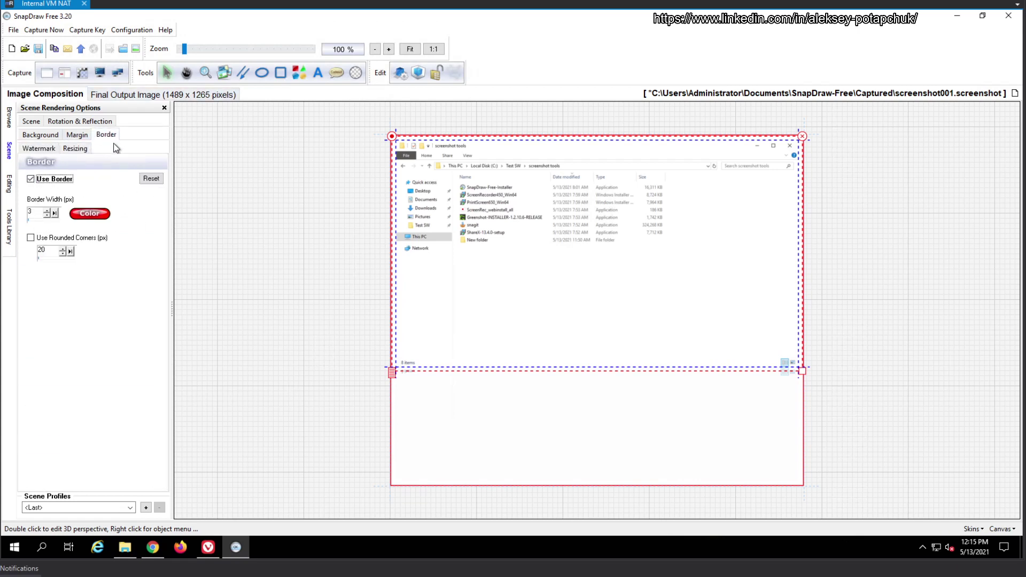
pyautogui.click(79, 134)
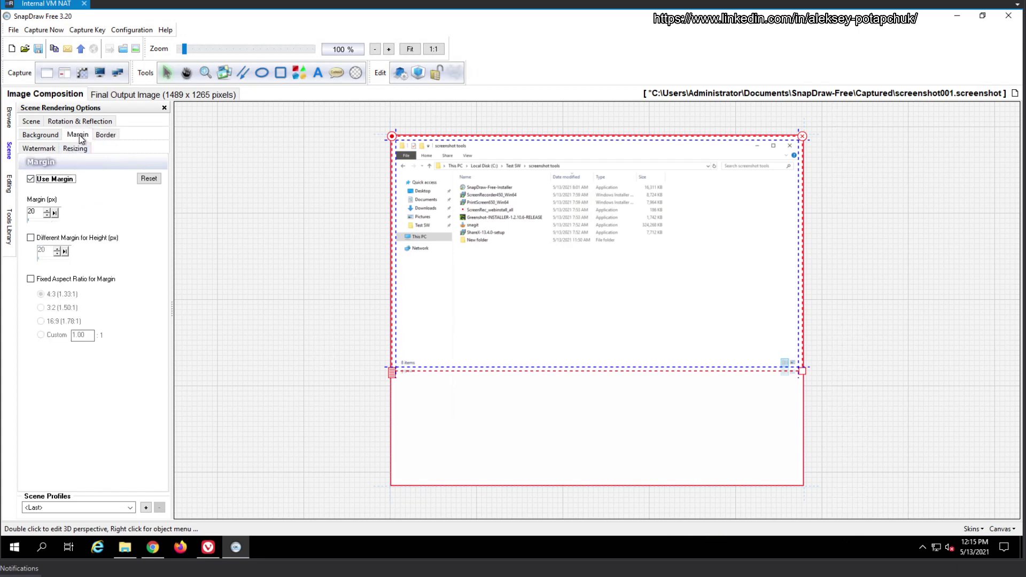
pyautogui.click(41, 135)
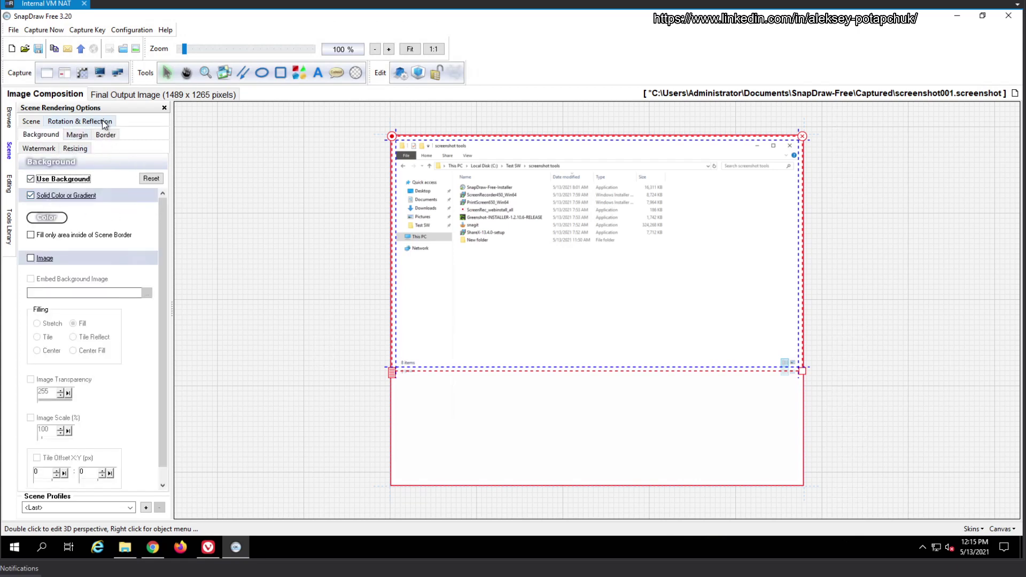
pyautogui.click(80, 122)
pyautogui.click(31, 121)
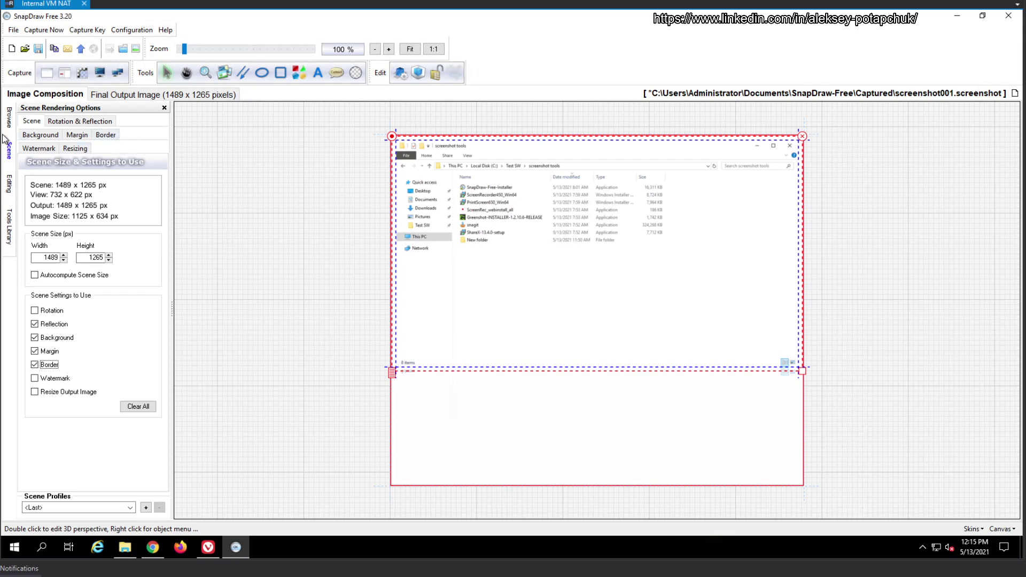
# Place a red Arrow E-10px below the New folder row and stretch its end down-left into the empty file area
pyautogui.click(10, 184)
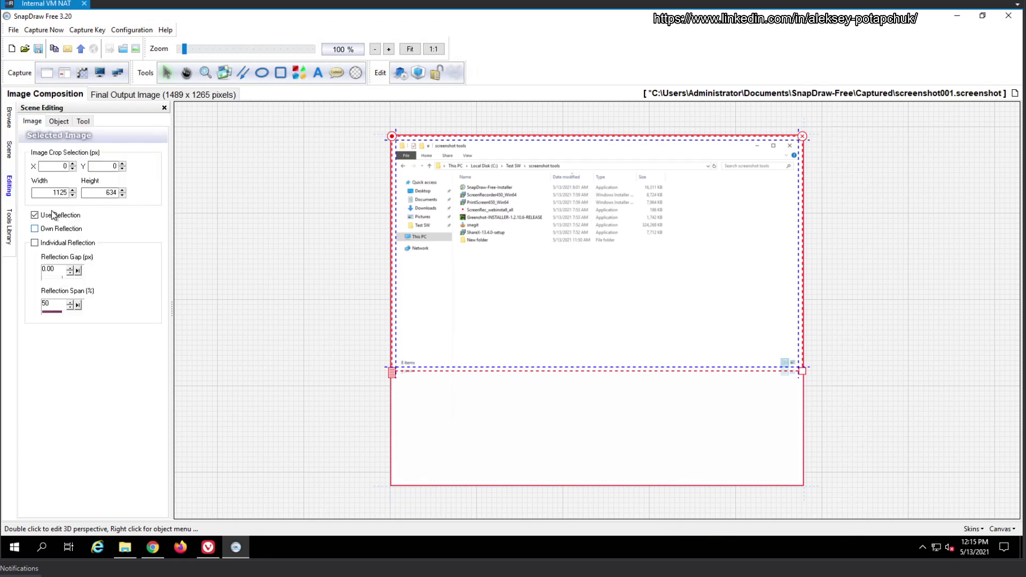
pyautogui.click(68, 121)
pyautogui.click(84, 122)
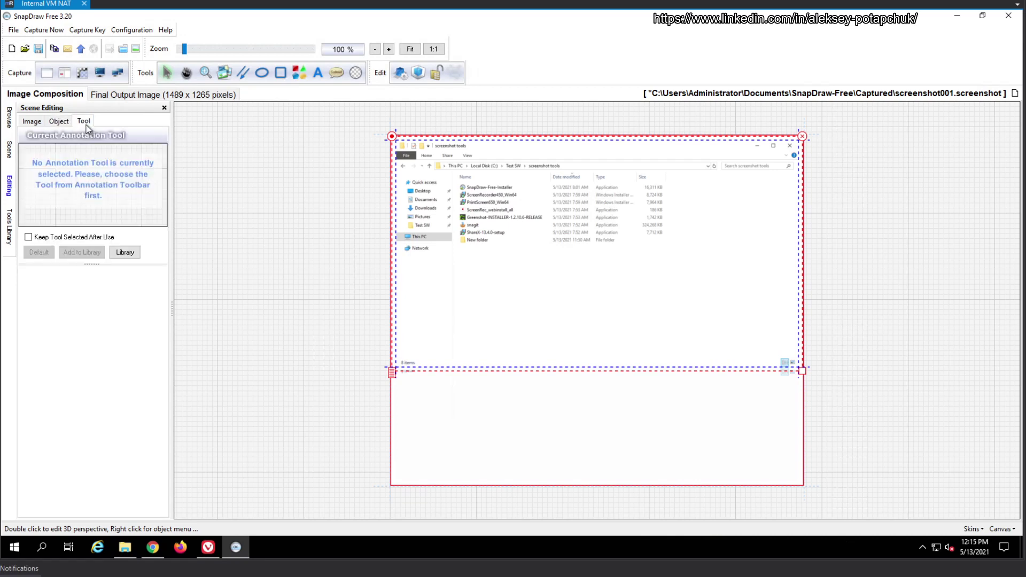
pyautogui.click(10, 227)
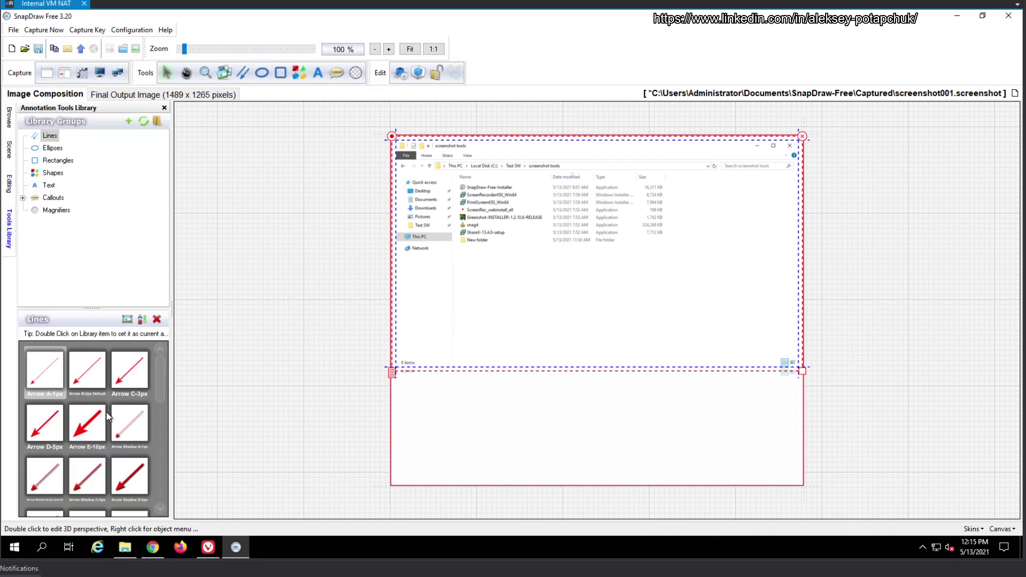
pyautogui.moveTo(87, 424); pyautogui.dragTo(569, 259)
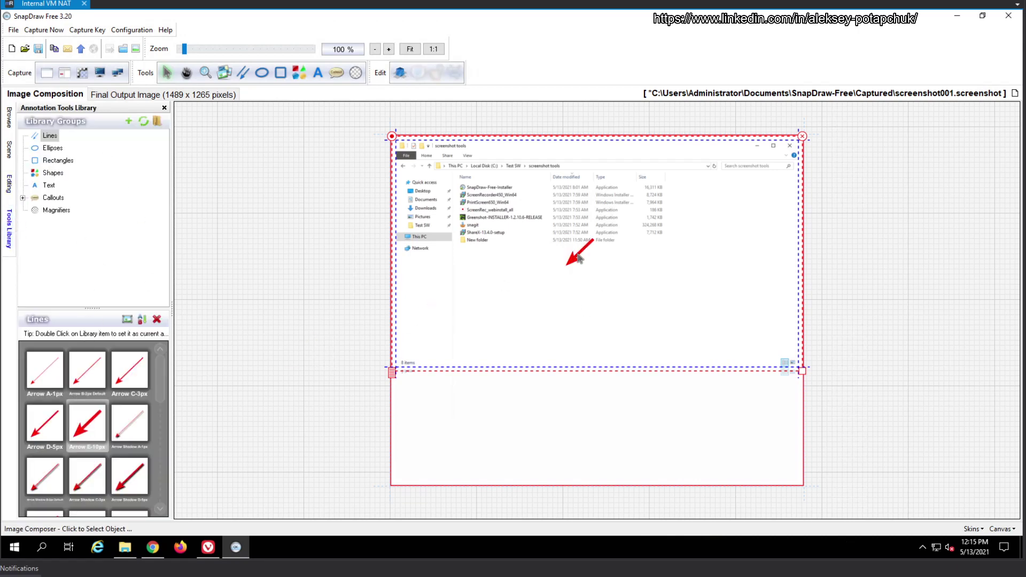
pyautogui.click(578, 259)
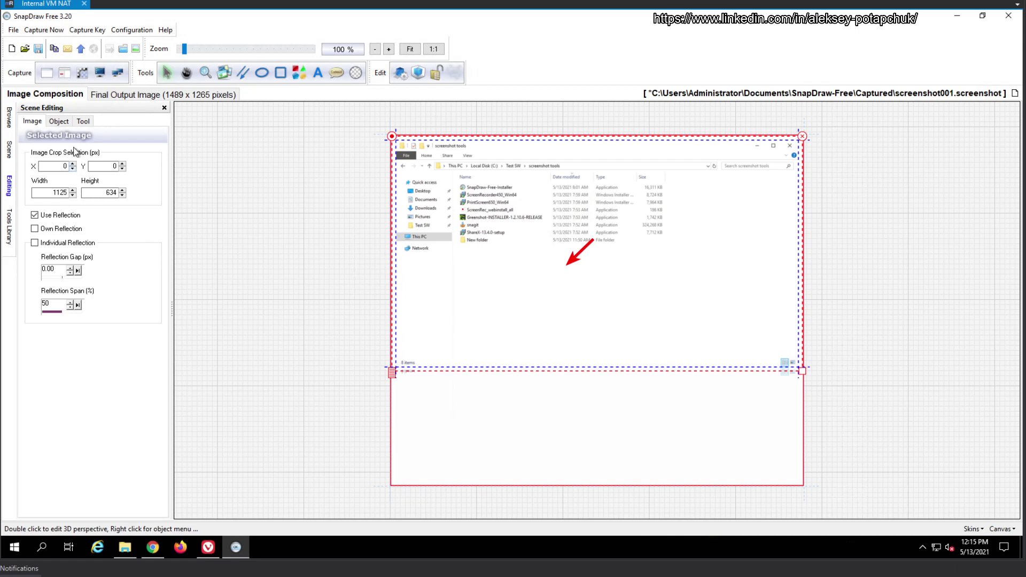
pyautogui.click(60, 121)
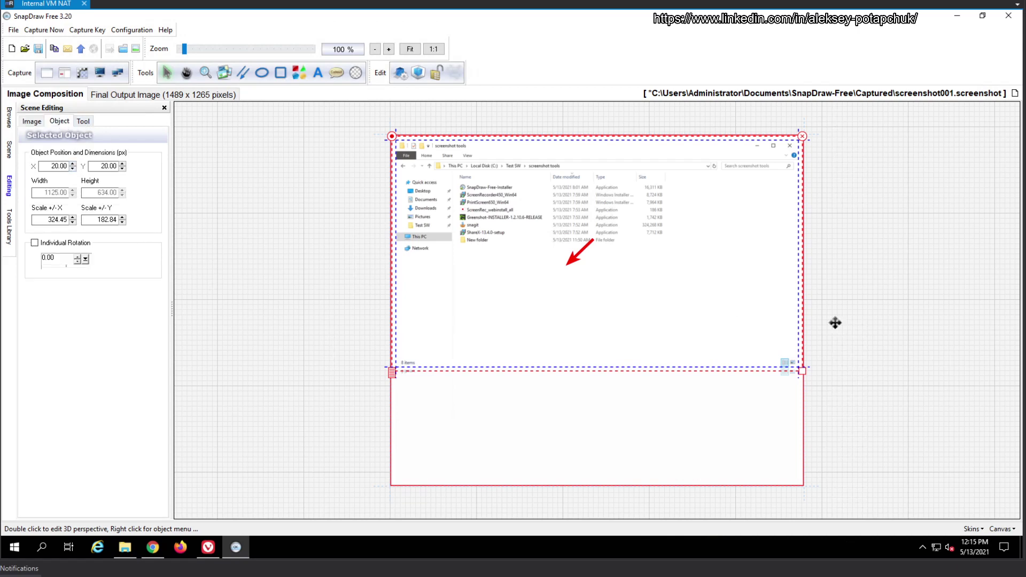
pyautogui.click(579, 259)
pyautogui.moveTo(565, 266); pyautogui.dragTo(515, 302)
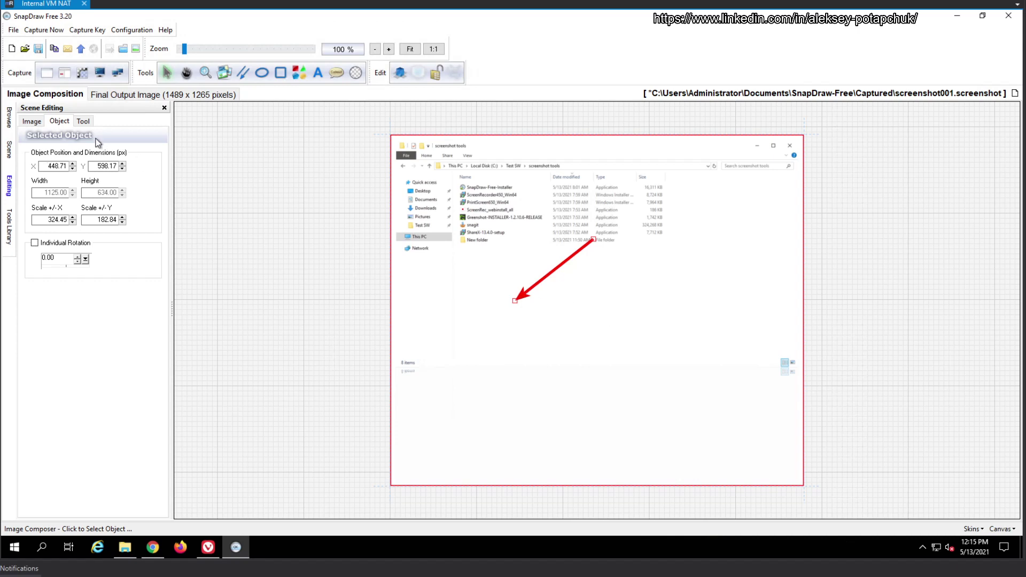
# Scroll the Tools Library gallery, then select the screenshot to check its position and scale
pyautogui.click(83, 122)
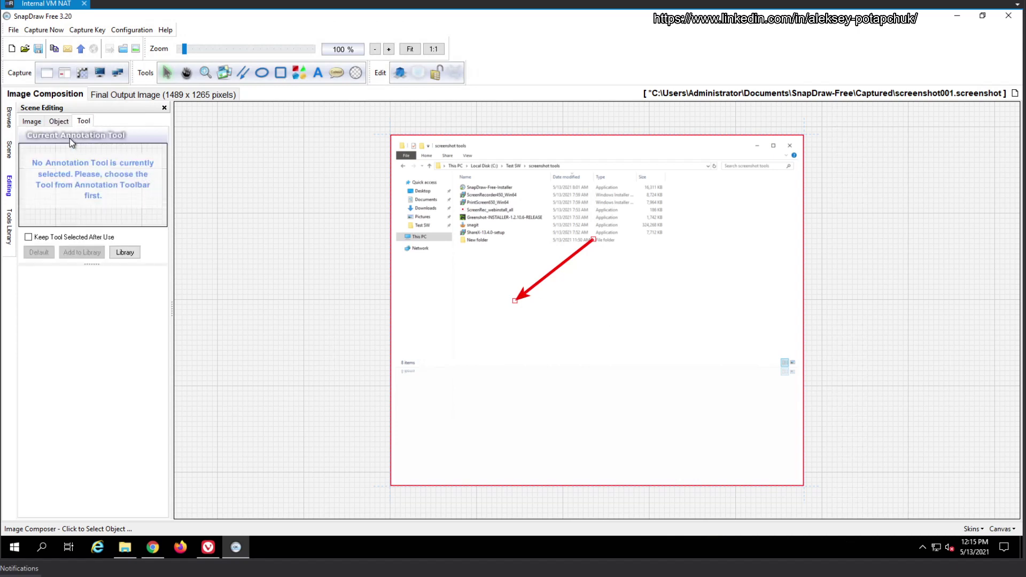
pyautogui.click(33, 122)
pyautogui.click(9, 224)
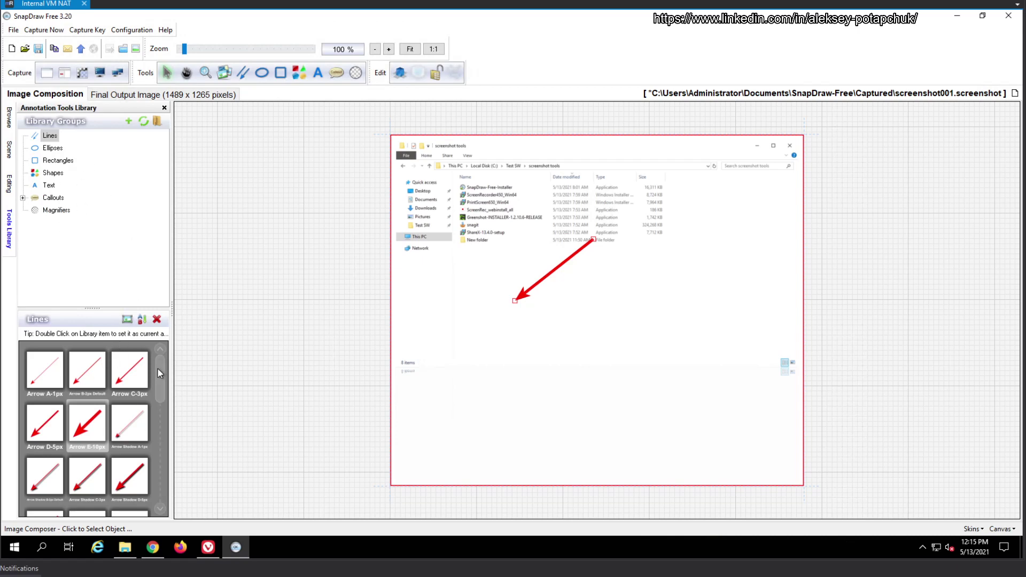
pyautogui.moveTo(158, 369); pyautogui.dragTo(157, 490)
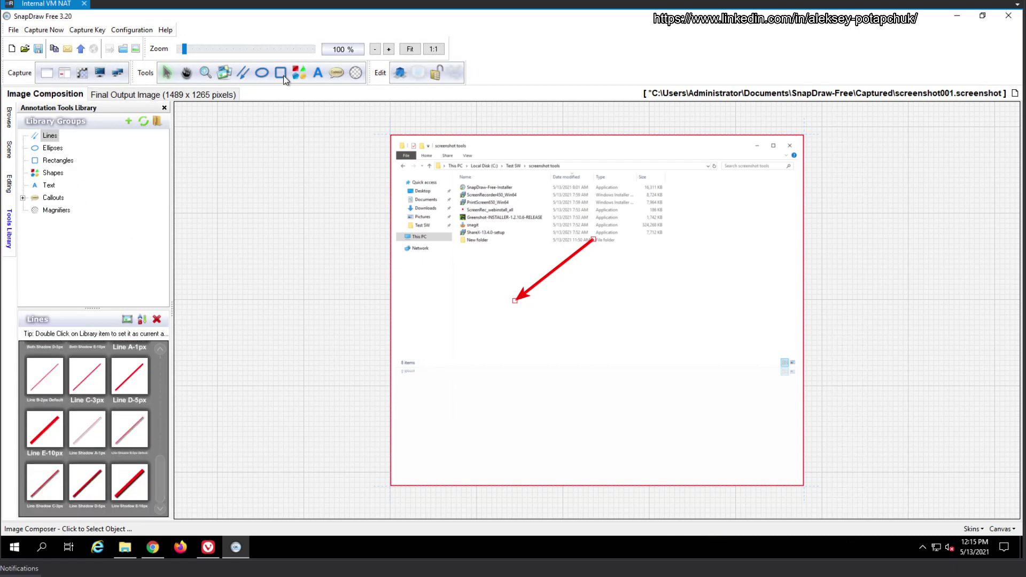
pyautogui.click(558, 266)
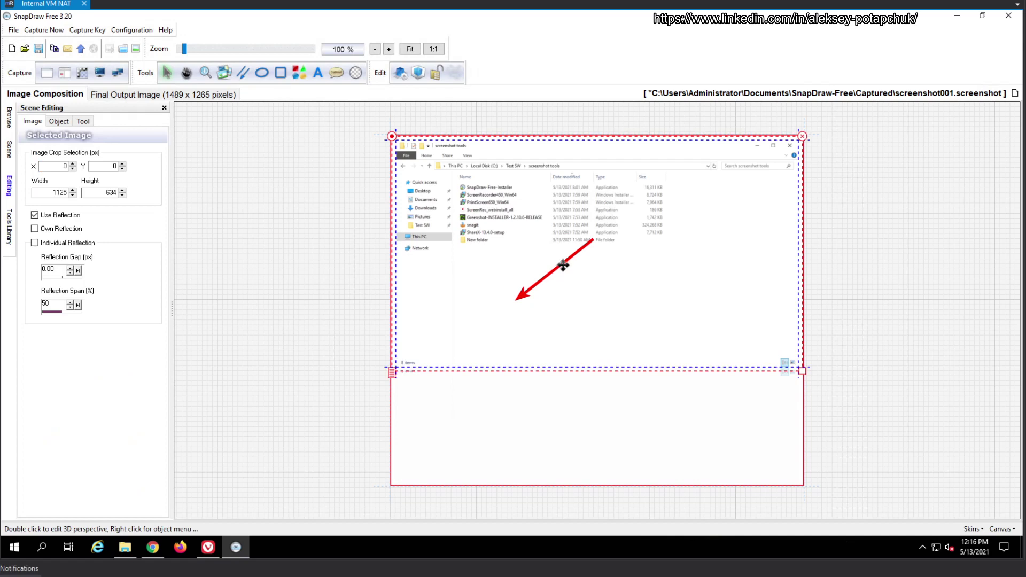
pyautogui.click(60, 122)
# Scroll through the Lines gallery thumbnails down to the Ellipses circle presets (Circle A-1px to E-10px)
pyautogui.click(42, 120)
pyautogui.click(9, 228)
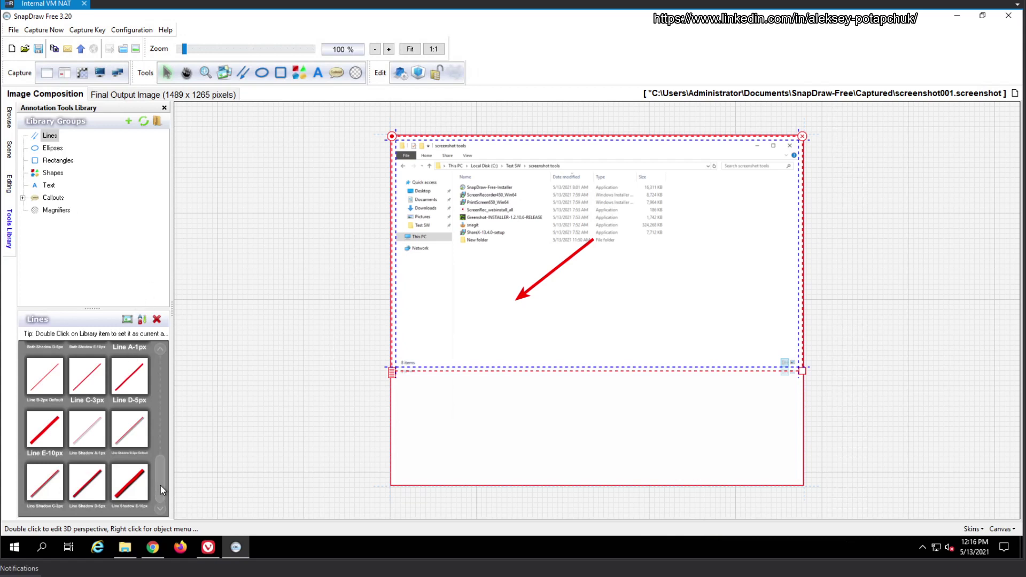
pyautogui.moveTo(160, 485); pyautogui.dragTo(162, 363)
pyautogui.moveTo(171, 412); pyautogui.dragTo(153, 501)
pyautogui.moveTo(163, 480); pyautogui.dragTo(181, 352)
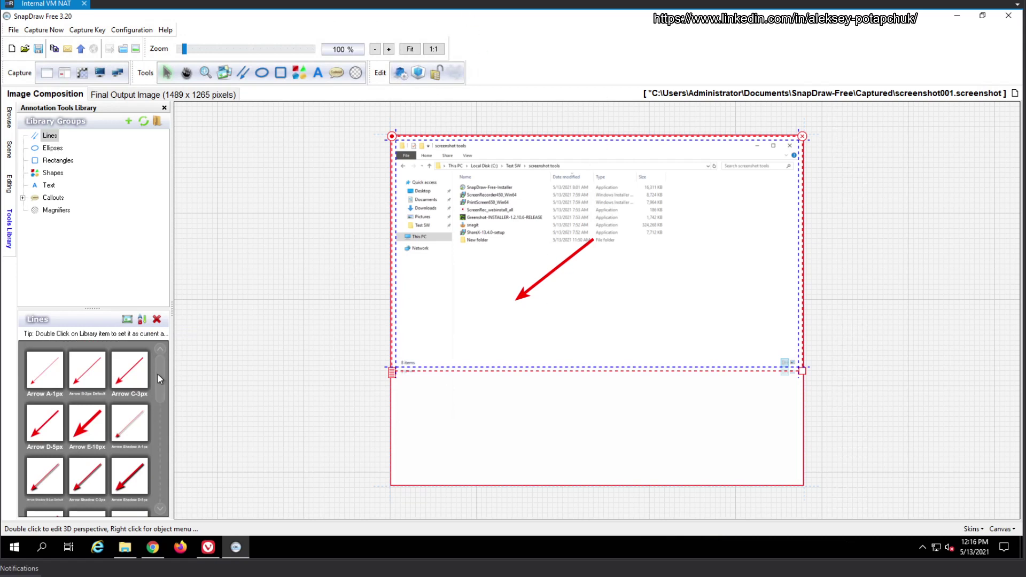
pyautogui.moveTo(158, 374); pyautogui.dragTo(103, 440)
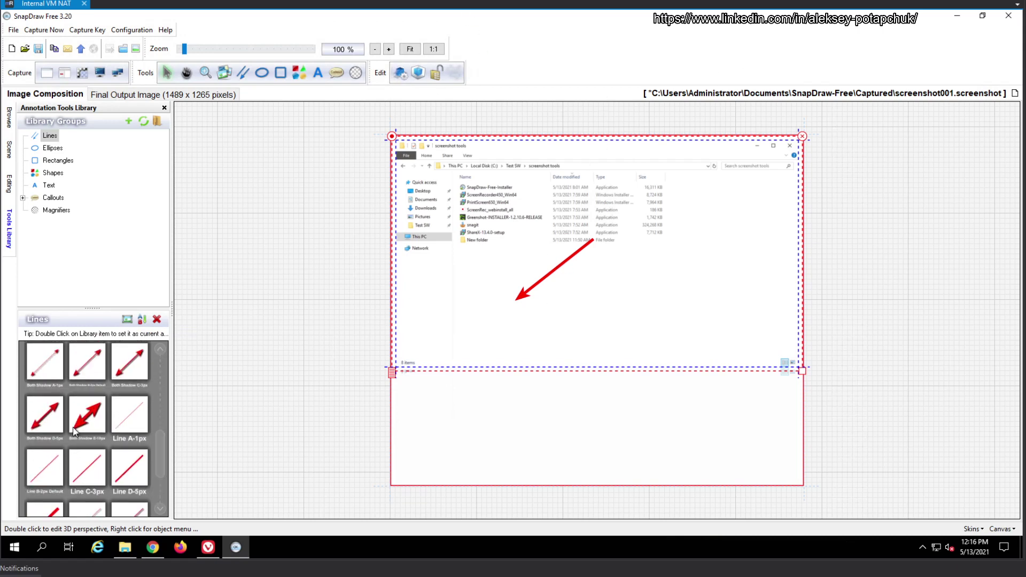
pyautogui.moveTo(164, 458); pyautogui.dragTo(153, 483)
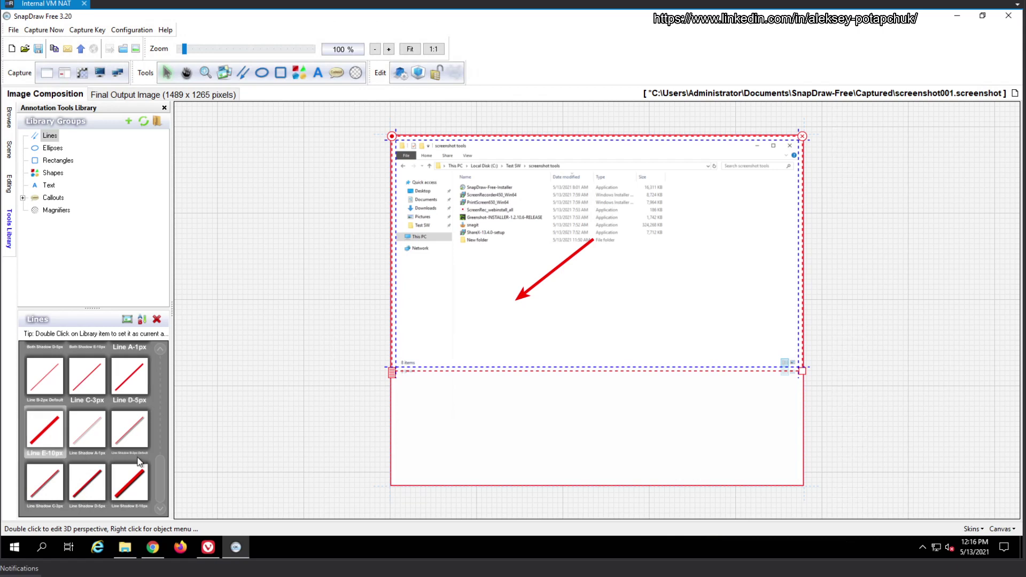
pyautogui.moveTo(159, 476); pyautogui.dragTo(163, 365)
# Switch the library from Ellipses to the Rectangles presets with the diffusers and Fake Blur
pyautogui.click(56, 149)
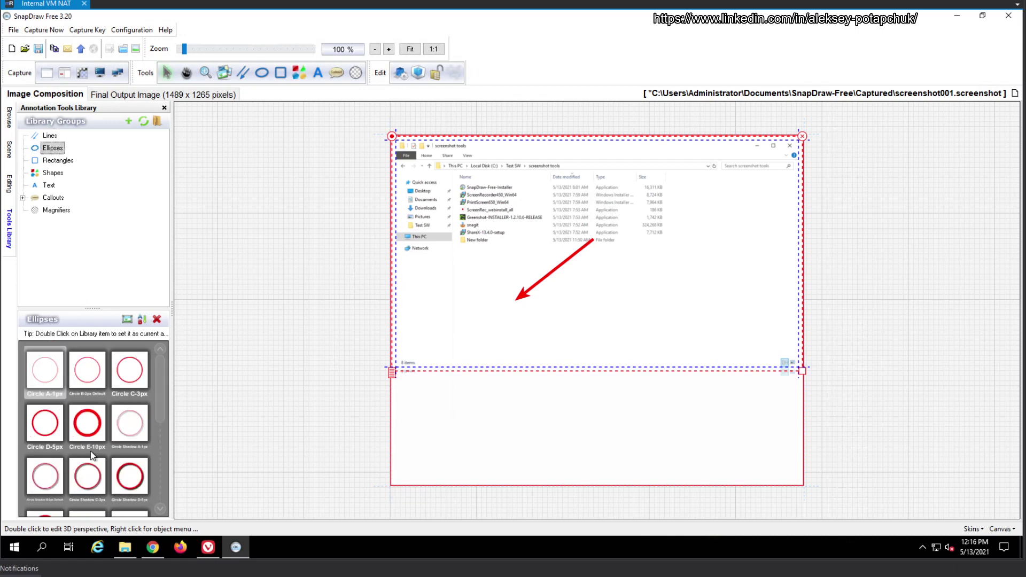
pyautogui.click(58, 161)
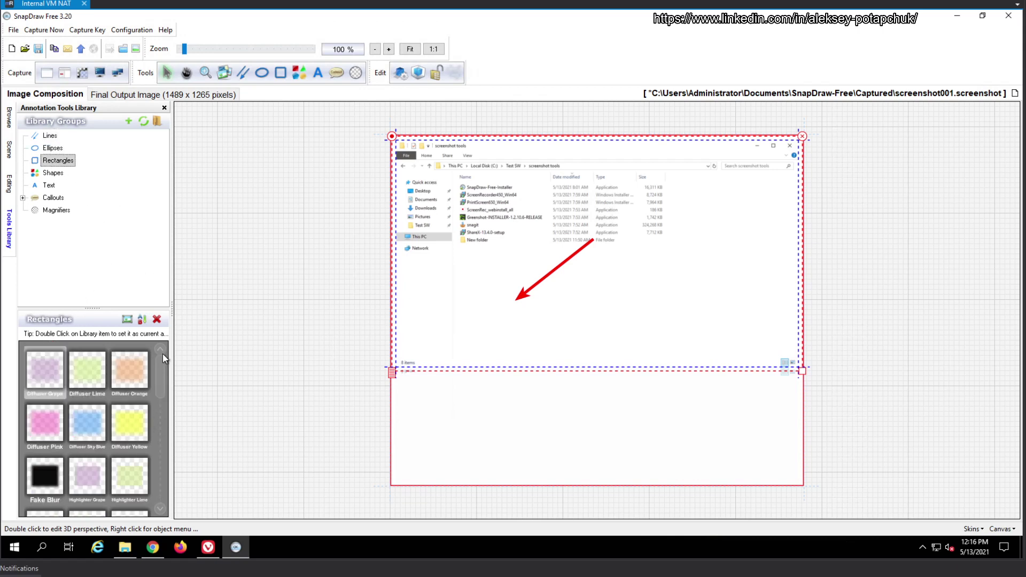
pyautogui.moveTo(163, 392); pyautogui.dragTo(170, 361)
# Move the Explorer screenshot back to the top-left of the scene and reshow the presets library
pyautogui.click(591, 299)
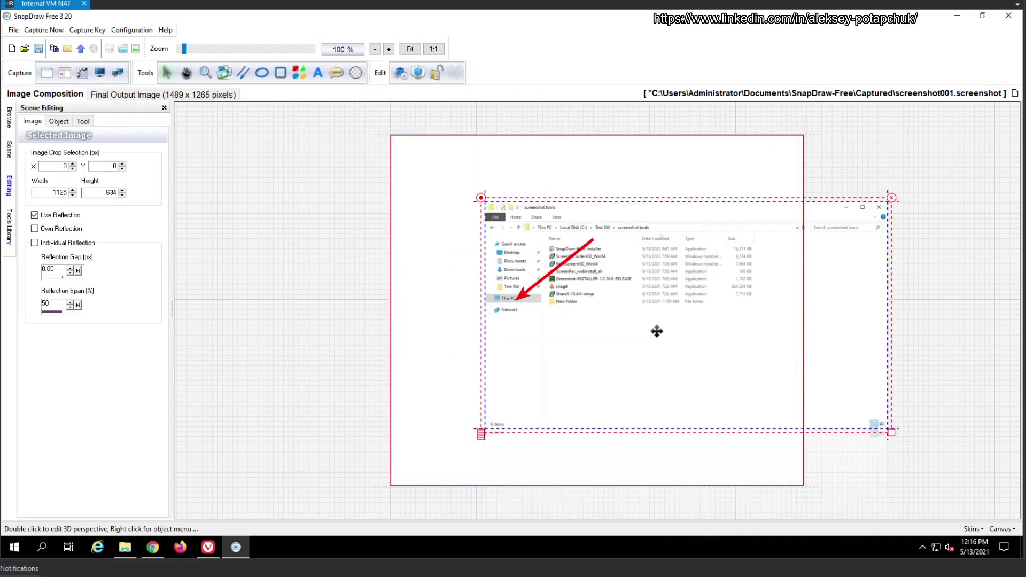
pyautogui.click(578, 174)
pyautogui.click(588, 298)
pyautogui.click(88, 30)
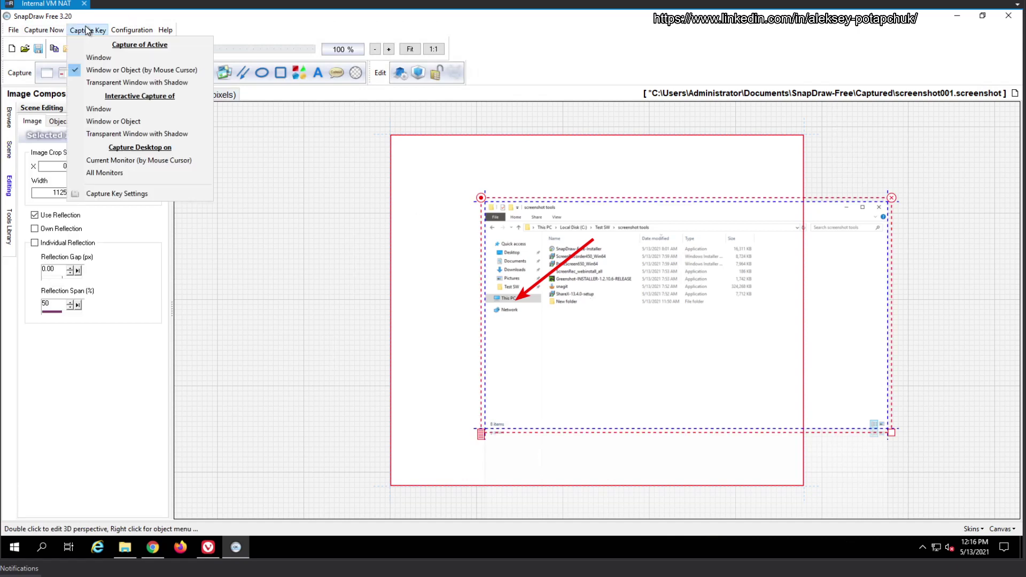
pyautogui.click(555, 232)
pyautogui.moveTo(561, 231); pyautogui.dragTo(470, 182)
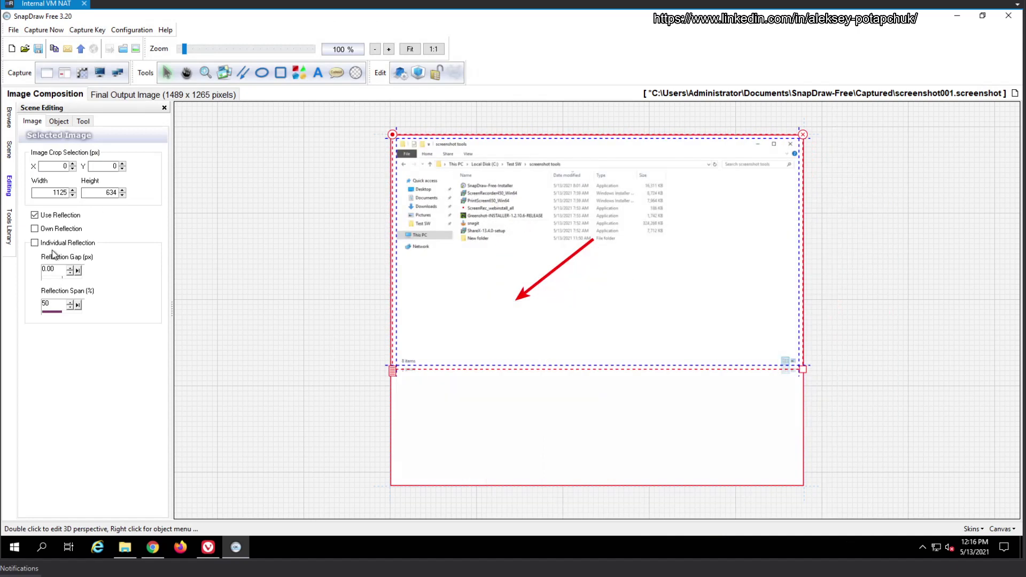
pyautogui.click(9, 228)
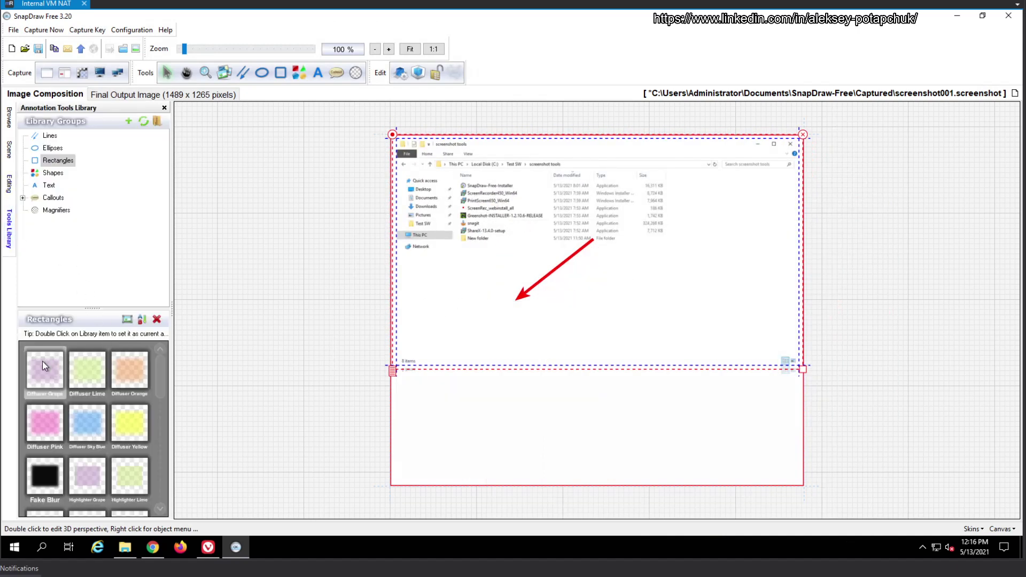
# Drop a purple Diffuser Grape on the screenshot, enlarge it and position it over the file list
pyautogui.moveTo(41, 361); pyautogui.dragTo(313, 302)
pyautogui.moveTo(441, 263); pyautogui.dragTo(586, 362)
pyautogui.moveTo(534, 321); pyautogui.dragTo(655, 253)
pyautogui.rightClick(544, 309)
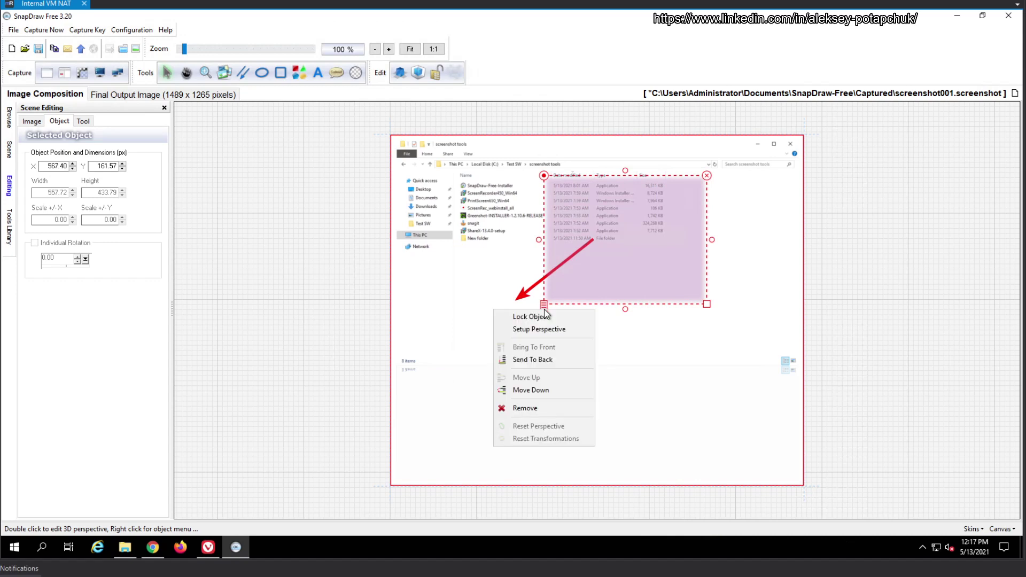
pyautogui.click(617, 291)
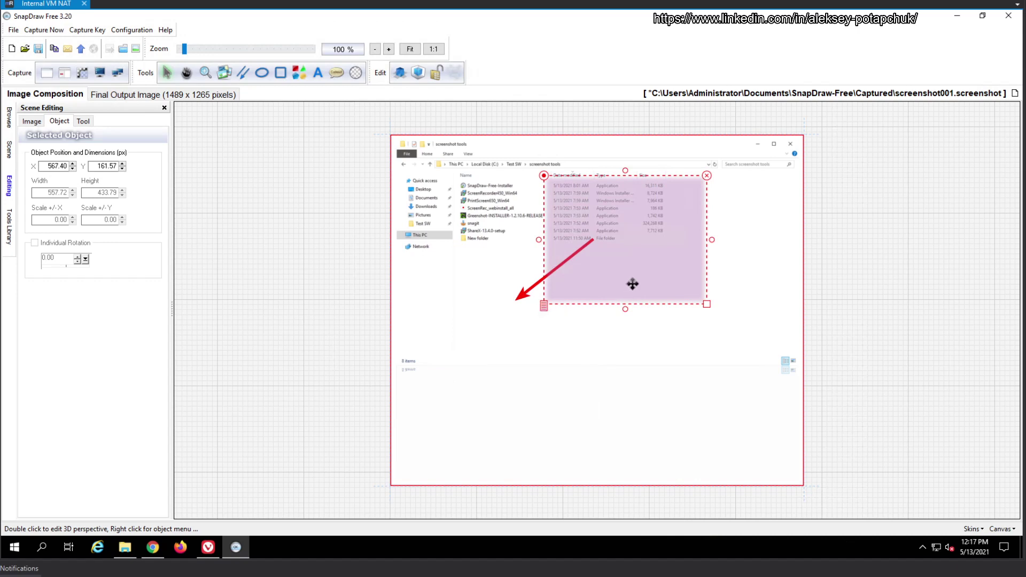
pyautogui.moveTo(636, 284); pyautogui.dragTo(521, 256)
pyautogui.moveTo(521, 215); pyautogui.dragTo(527, 230)
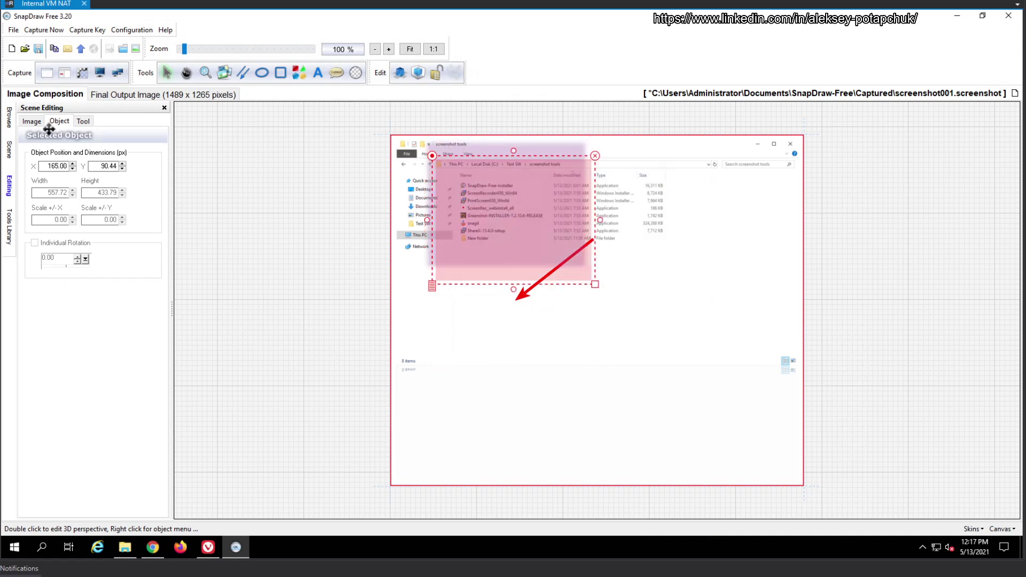
# Add a red rectangle frame and move it inside the purple diffuser over the file list
pyautogui.click(9, 227)
pyautogui.moveTo(163, 378)
pyautogui.mouseDown()
pyautogui.moveTo(164, 429)
pyautogui.moveTo(144, 427)
pyautogui.moveTo(267, 373)
pyautogui.moveTo(403, 357)
pyautogui.moveTo(569, 253)
pyautogui.moveTo(668, 344)
pyautogui.moveTo(687, 345)
pyautogui.mouseUp()
pyautogui.click(579, 259)
pyautogui.moveTo(629, 309); pyautogui.dragTo(648, 257)
pyautogui.click(36, 122)
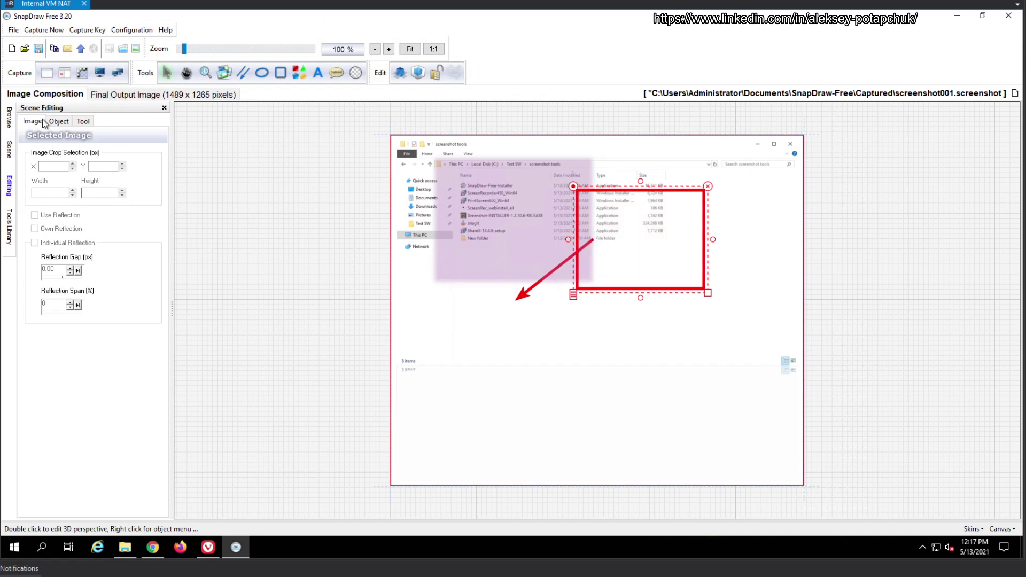
pyautogui.click(83, 122)
pyautogui.click(50, 124)
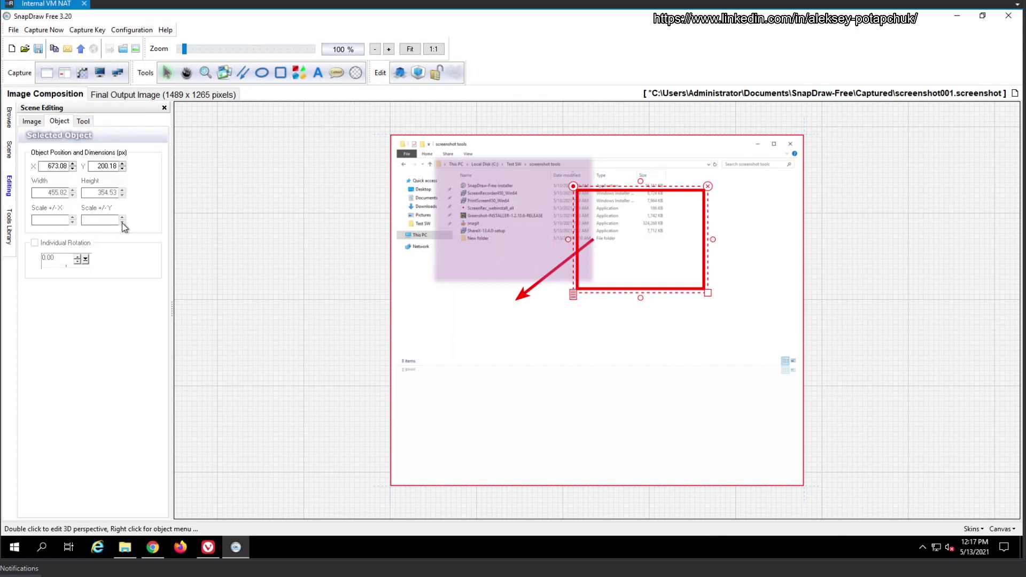
pyautogui.click(32, 122)
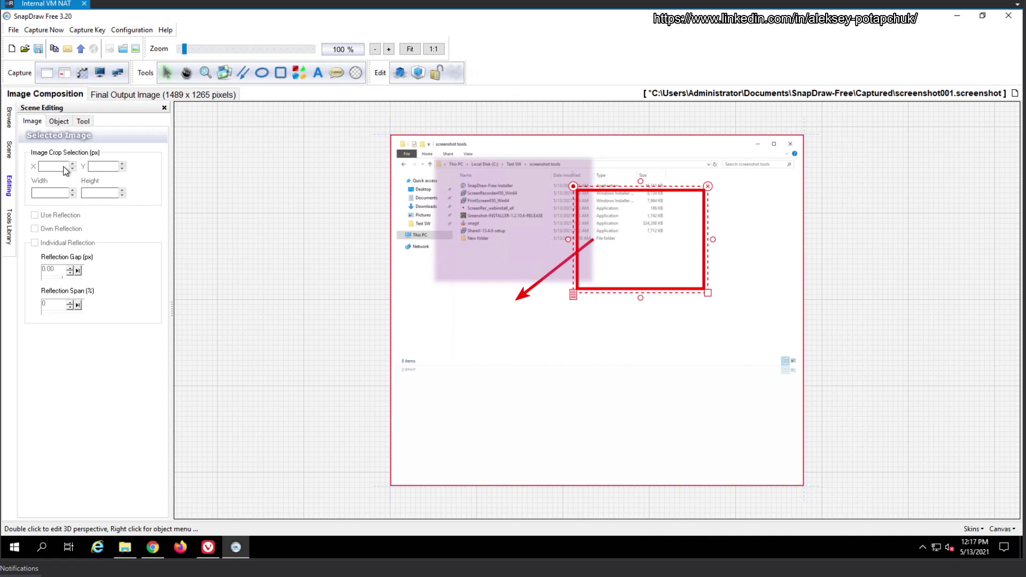
pyautogui.moveTo(634, 240); pyautogui.dragTo(527, 213)
# Add a Rounded Shadow E-10px red frame just below the purple highlight
pyautogui.click(12, 235)
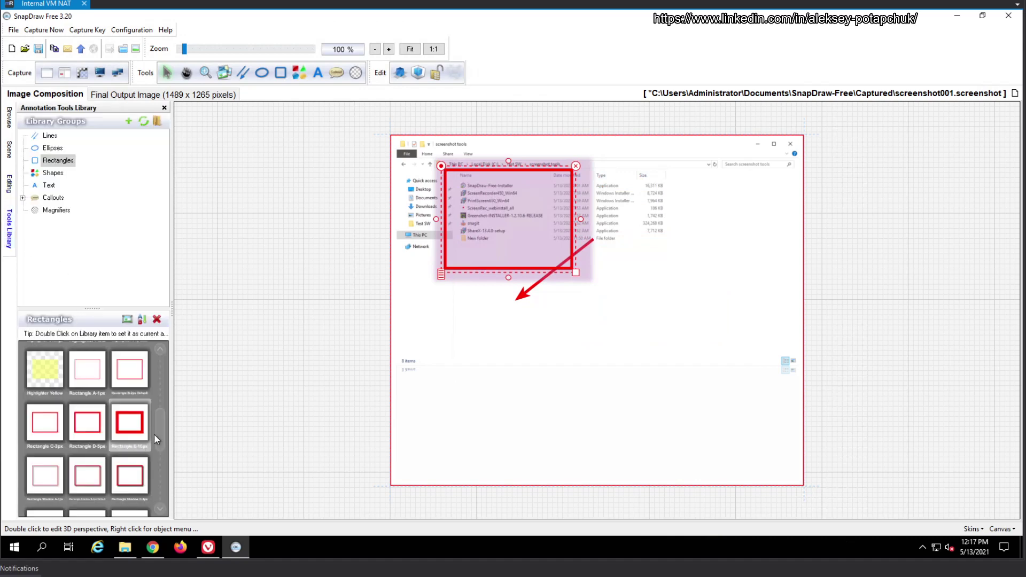
pyautogui.moveTo(154, 434); pyautogui.dragTo(162, 501)
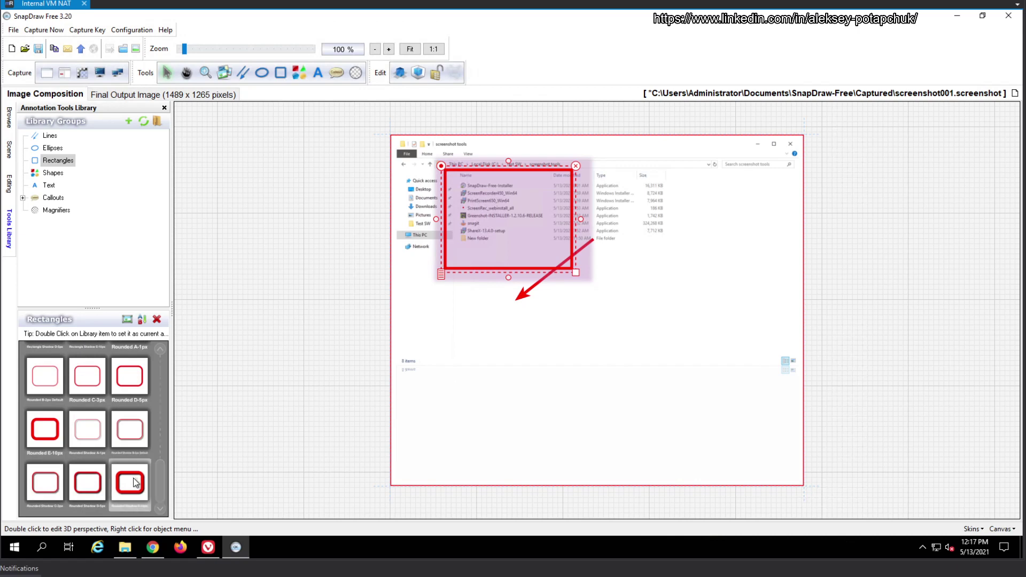
pyautogui.moveTo(135, 482); pyautogui.dragTo(630, 442)
pyautogui.moveTo(573, 366); pyautogui.dragTo(581, 308)
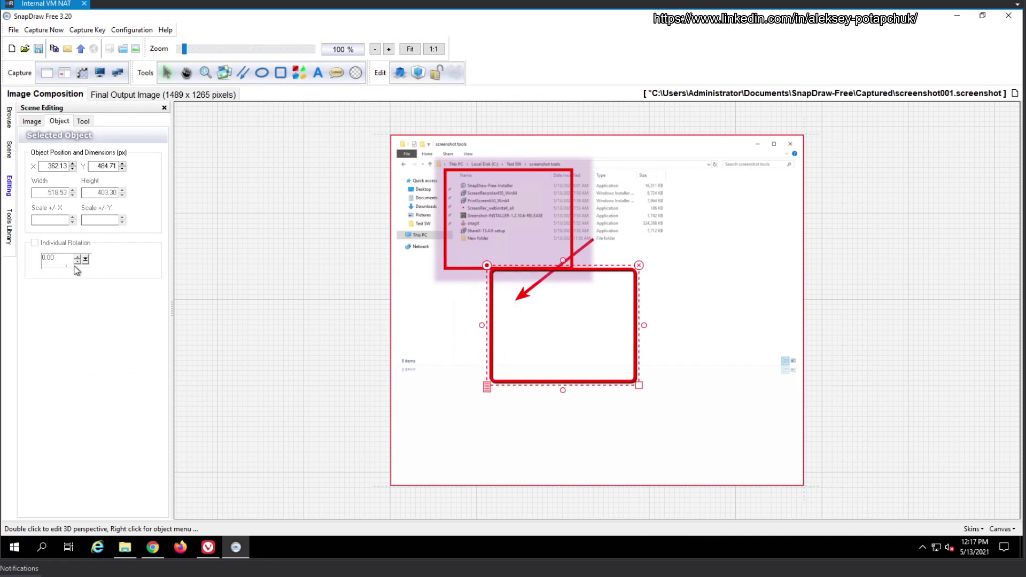
# Drop the Arial 20 'Hello' text preset on the canvas, scale it up and move it toward the top right
pyautogui.click(85, 121)
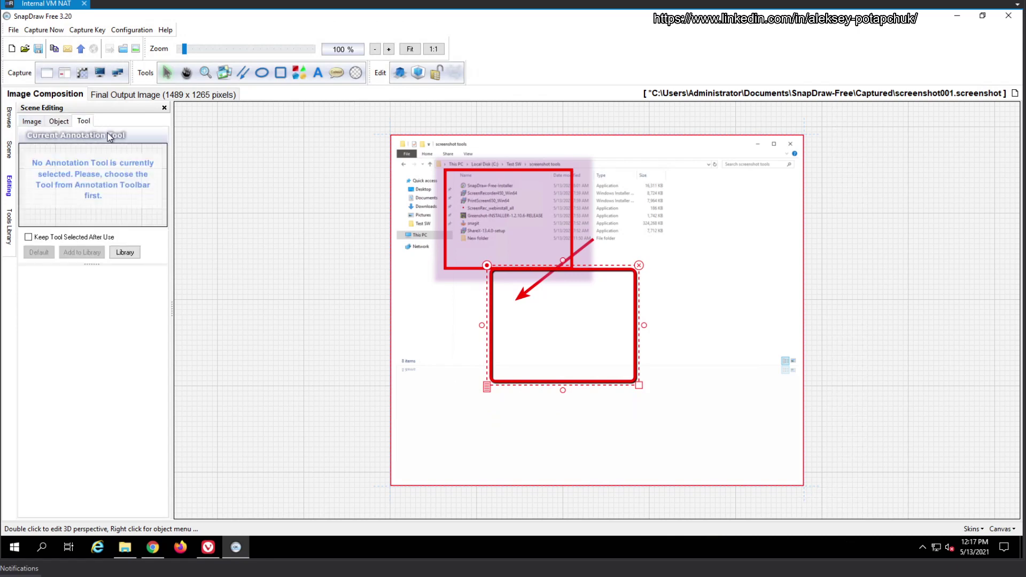
pyautogui.click(9, 235)
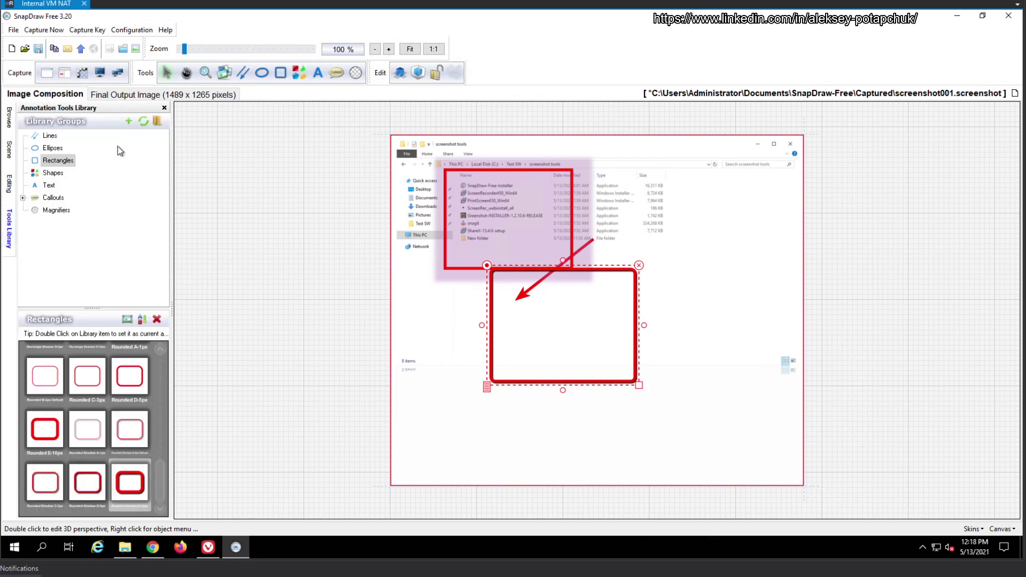
pyautogui.click(53, 173)
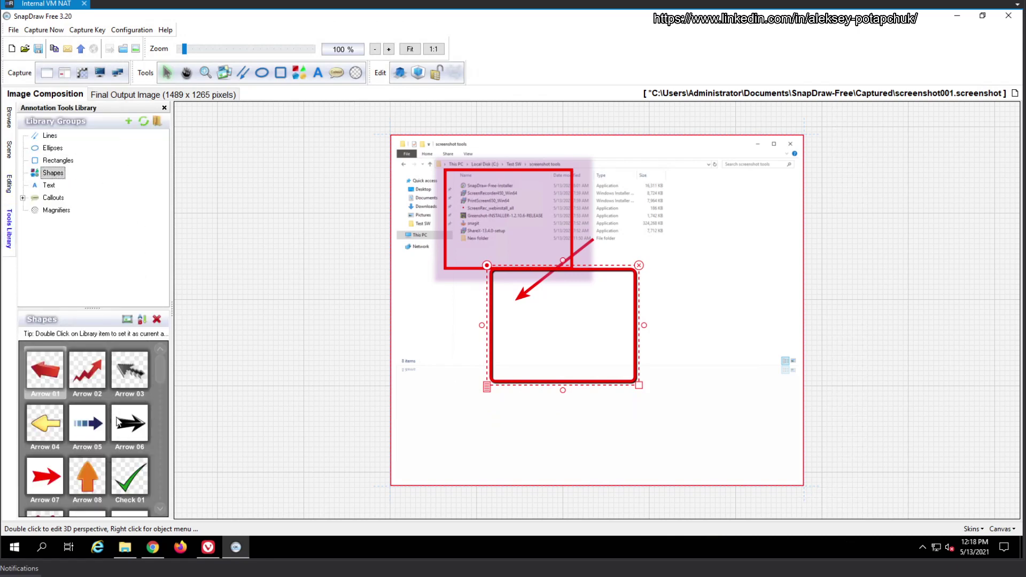
pyautogui.moveTo(159, 372); pyautogui.dragTo(143, 505)
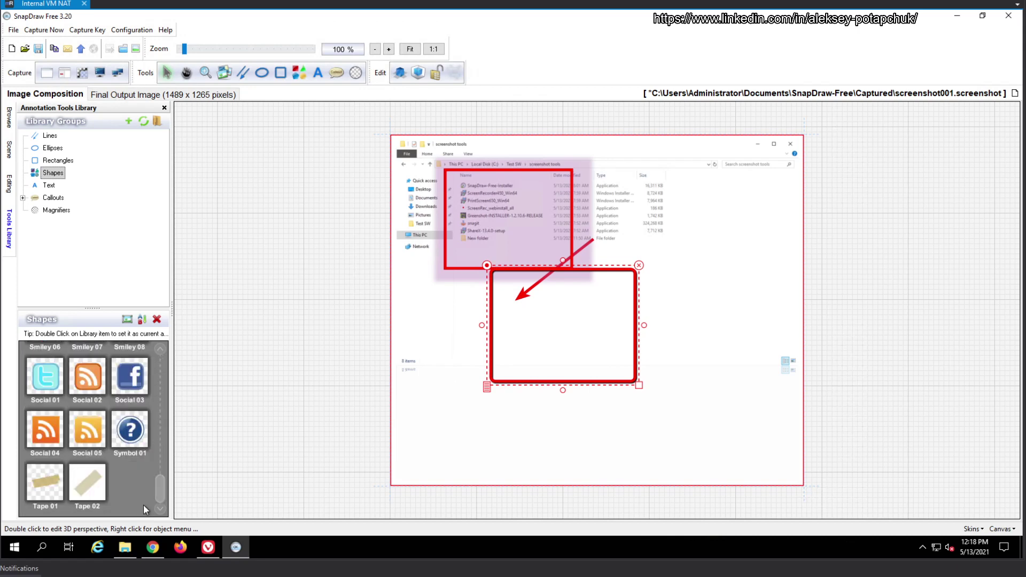
pyautogui.click(49, 185)
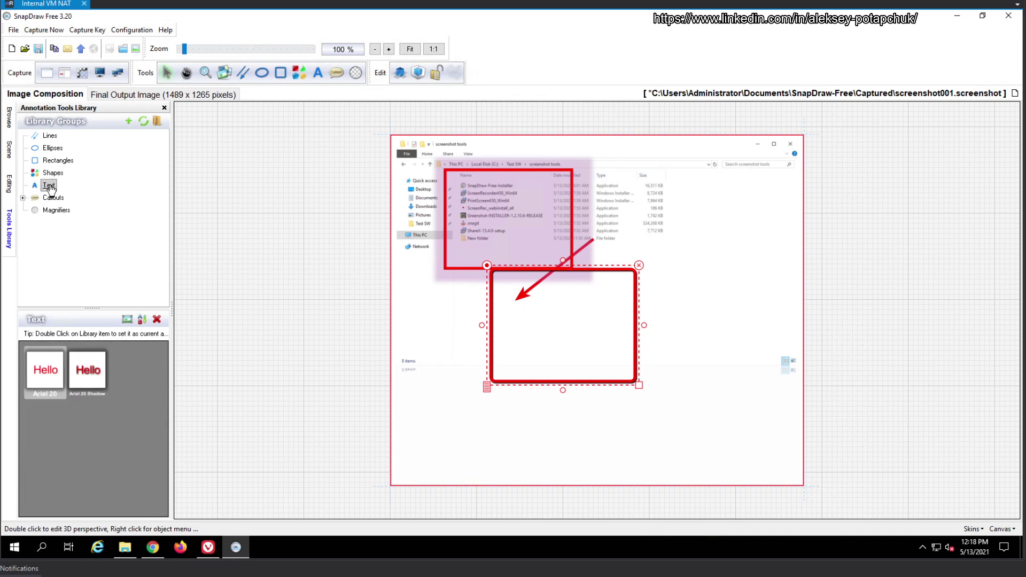
pyautogui.click(86, 376)
pyautogui.moveTo(47, 368); pyautogui.dragTo(427, 398)
pyautogui.moveTo(532, 384); pyautogui.dragTo(533, 385)
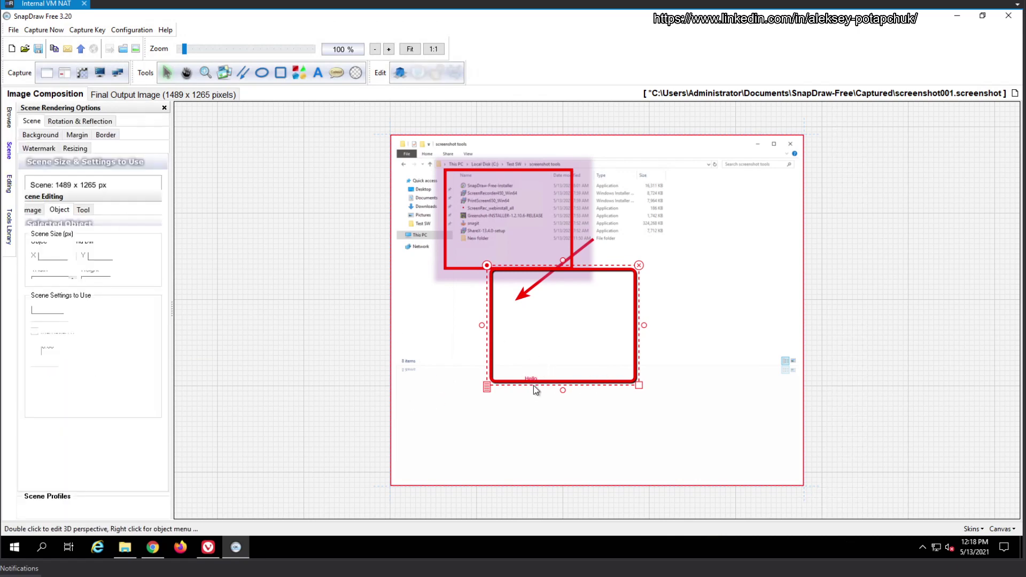
pyautogui.click(532, 379)
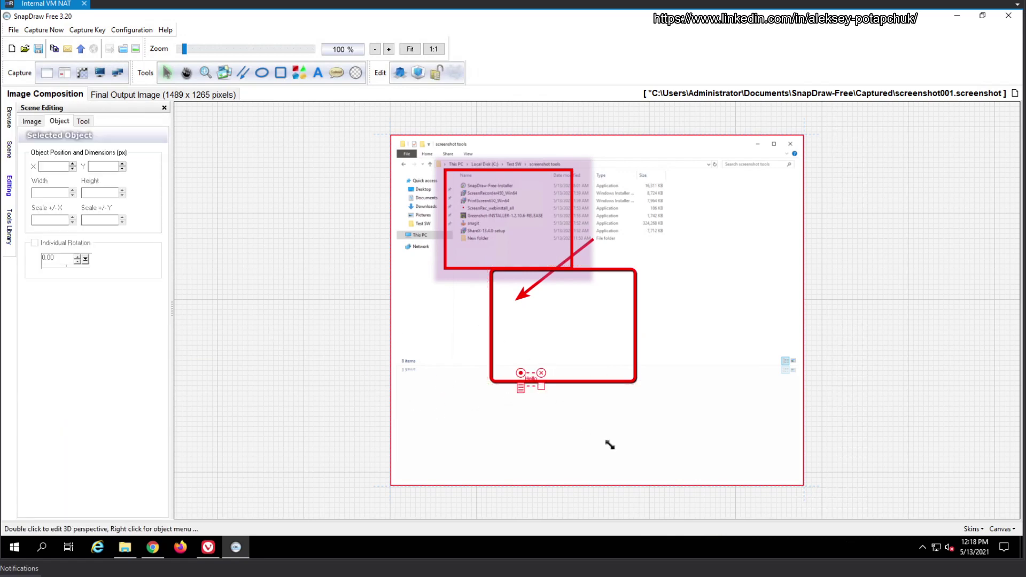
pyautogui.moveTo(632, 459); pyautogui.dragTo(625, 441)
pyautogui.moveTo(601, 403)
pyautogui.mouseDown()
pyautogui.moveTo(723, 339)
pyautogui.moveTo(703, 198)
pyautogui.mouseUp()
# Replace the text 'Hello' with 'adasdasdadsas' and apply it
pyautogui.doubleClick(685, 202)
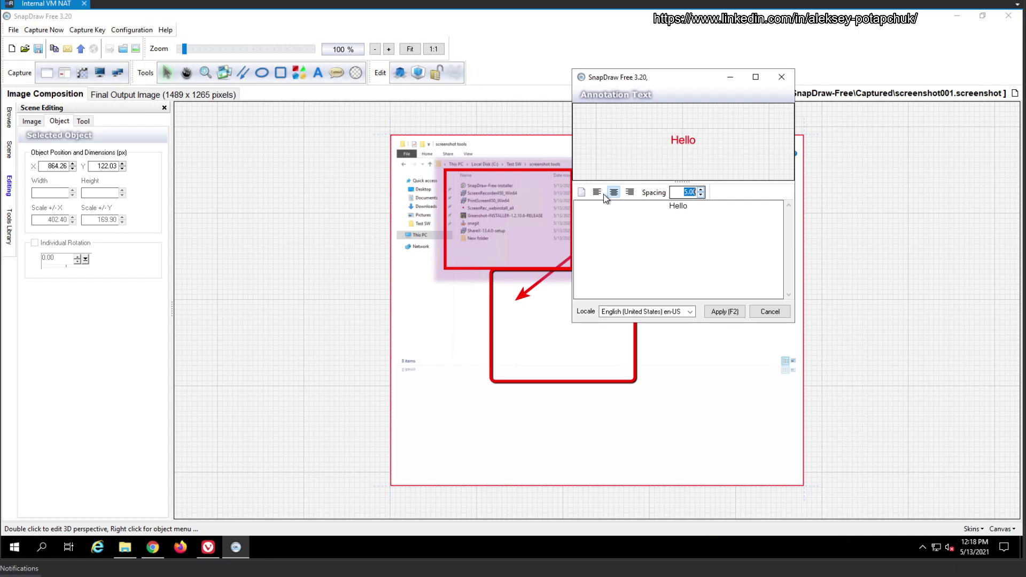
pyautogui.click(579, 193)
pyautogui.write('adasdasdadsas')
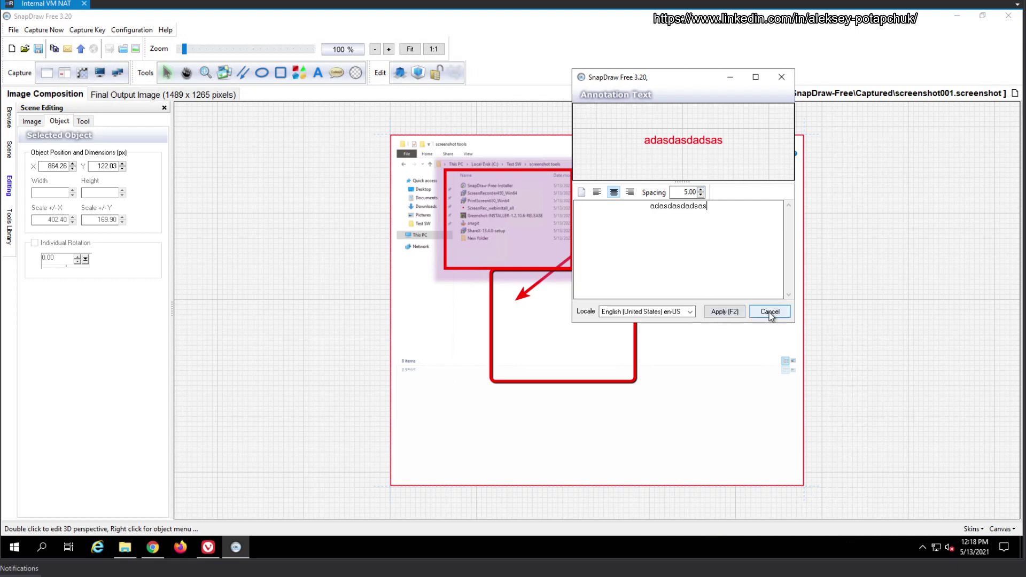
pyautogui.click(724, 311)
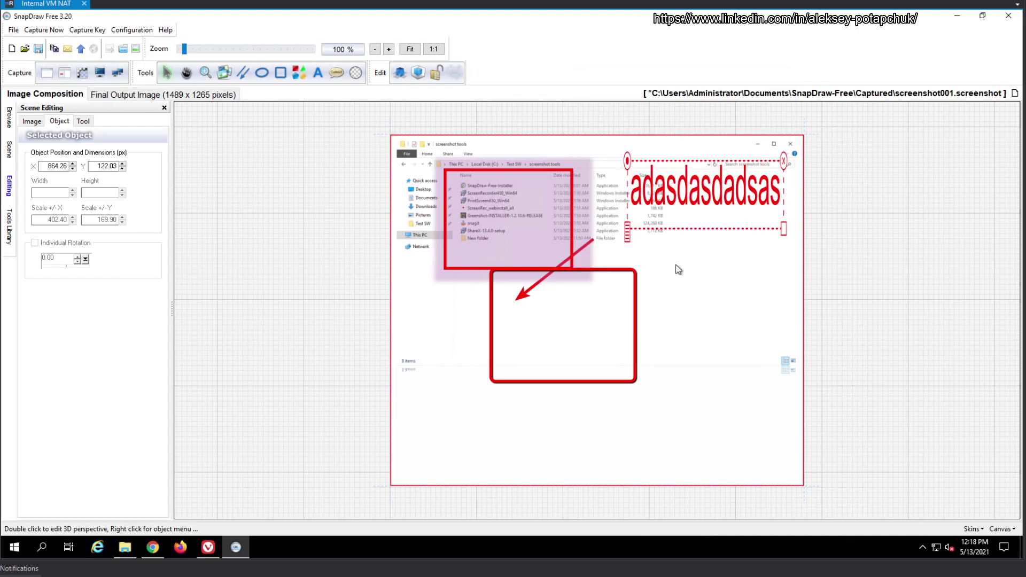
# Reopen and close the text editor unchanged, then return to the Text presets library
pyautogui.doubleClick(719, 191)
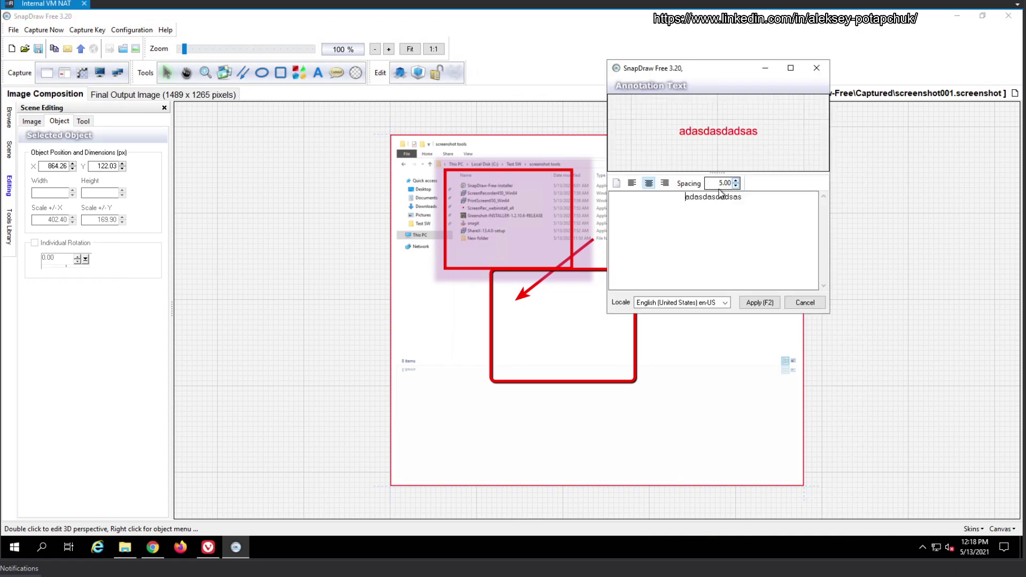
pyautogui.click(816, 67)
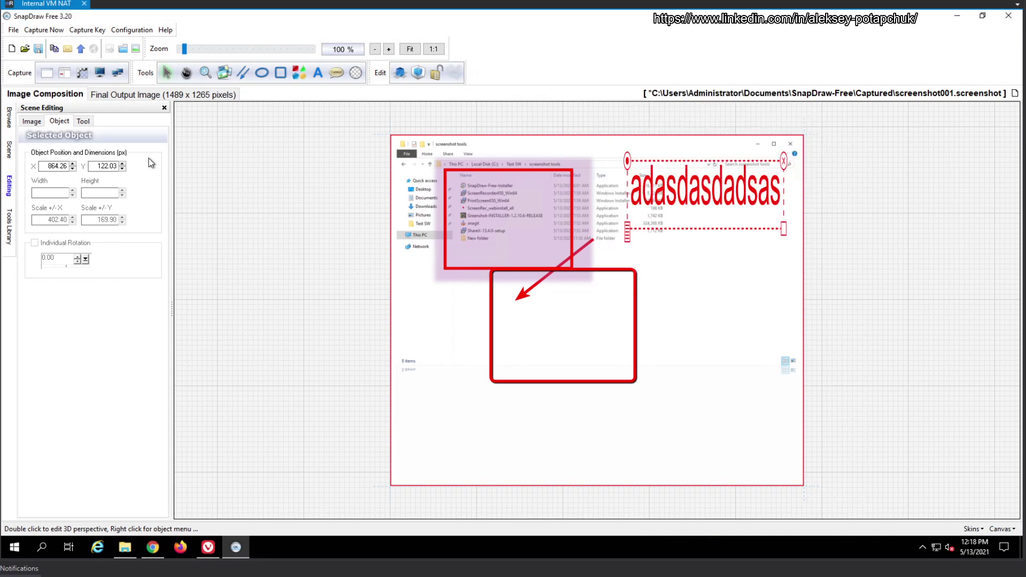
pyautogui.click(83, 121)
pyautogui.click(31, 120)
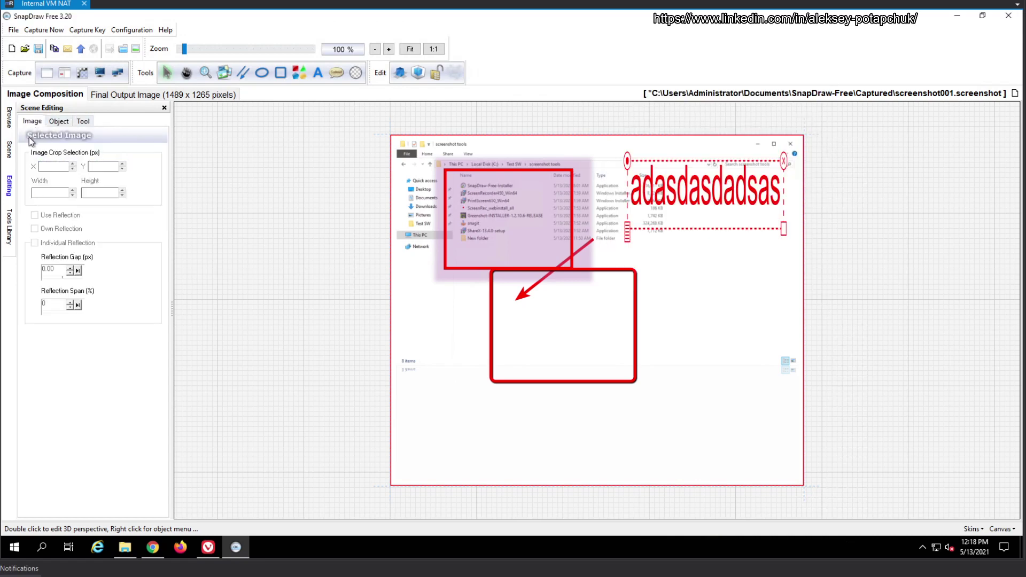
pyautogui.click(8, 225)
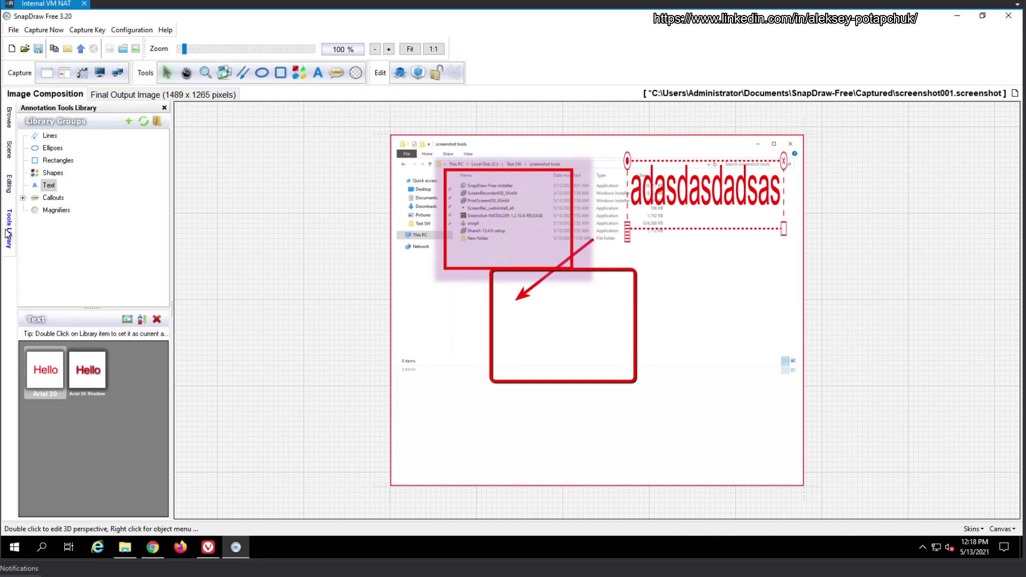
# In the Callouts gallery, try Star Badge 08 and 09, then pick the plain tool_callout2 speech bubble
pyautogui.click(22, 198)
pyautogui.click(53, 198)
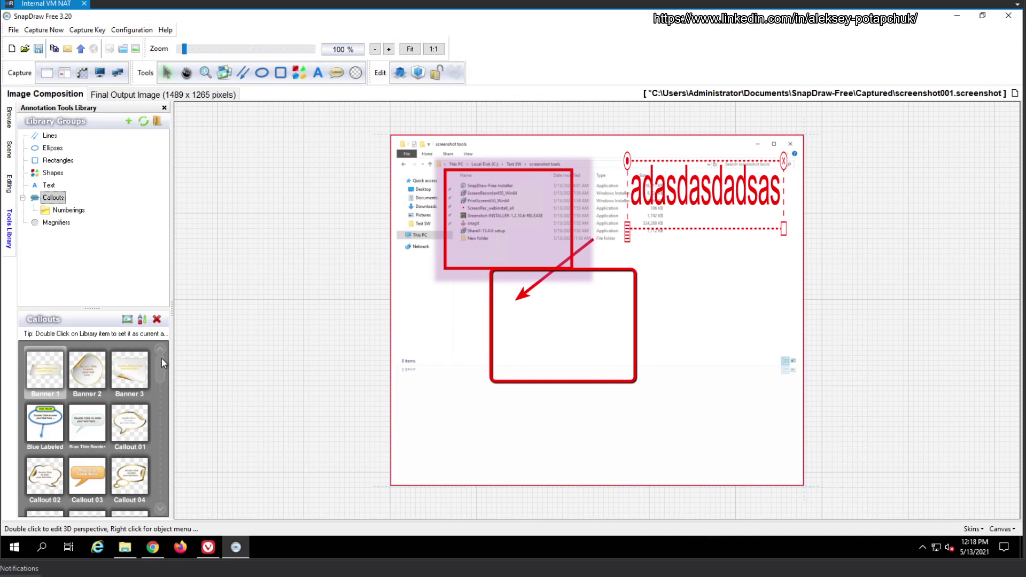
pyautogui.moveTo(159, 361); pyautogui.dragTo(158, 468)
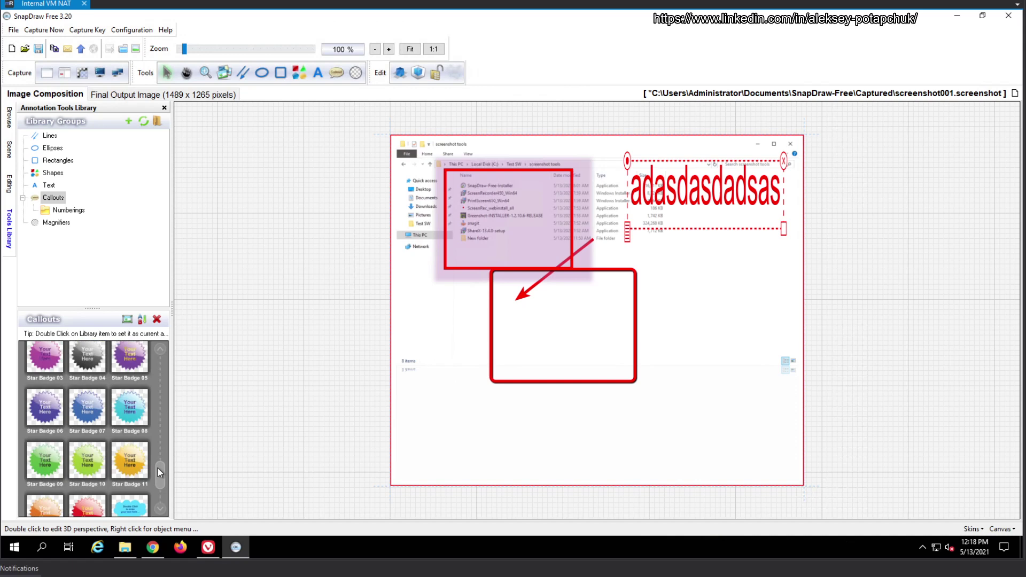
pyautogui.click(136, 408)
pyautogui.click(50, 462)
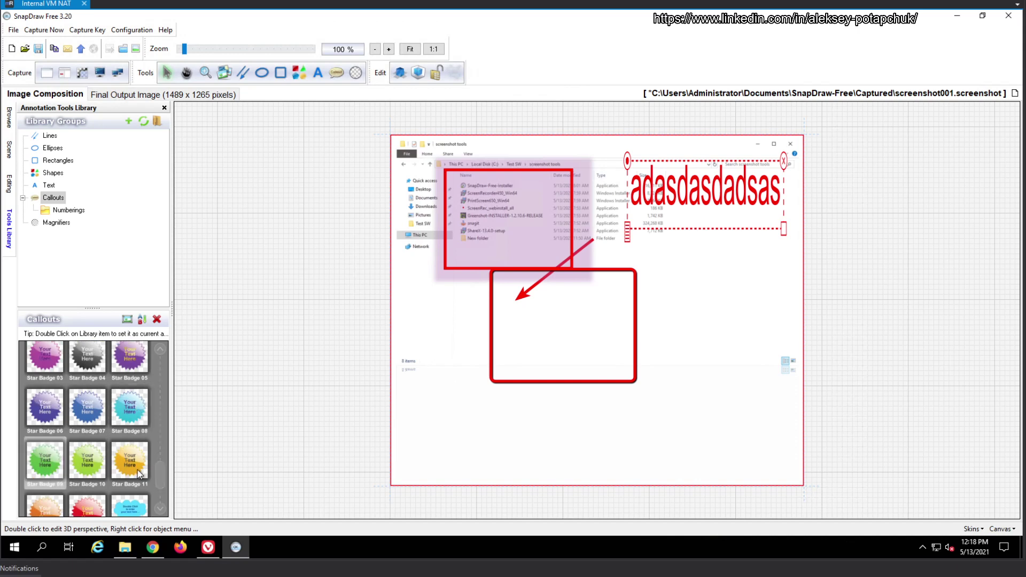
pyautogui.moveTo(161, 486); pyautogui.dragTo(161, 500)
pyautogui.click(102, 487)
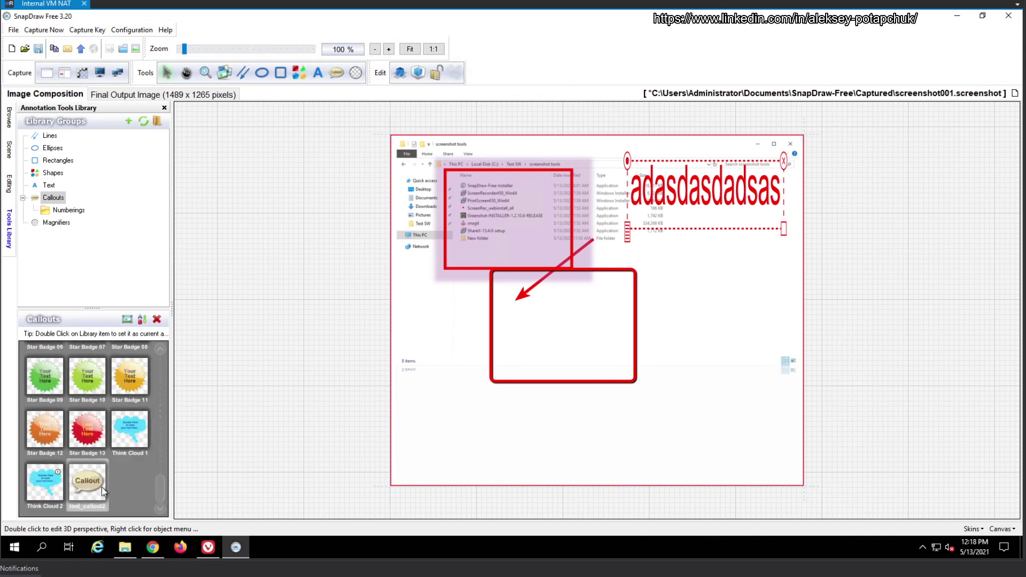
# Discard the dropped speech bubble and place a green Star Badge 10 beside the red frame at X 100
pyautogui.moveTo(90, 484); pyautogui.dragTo(582, 245)
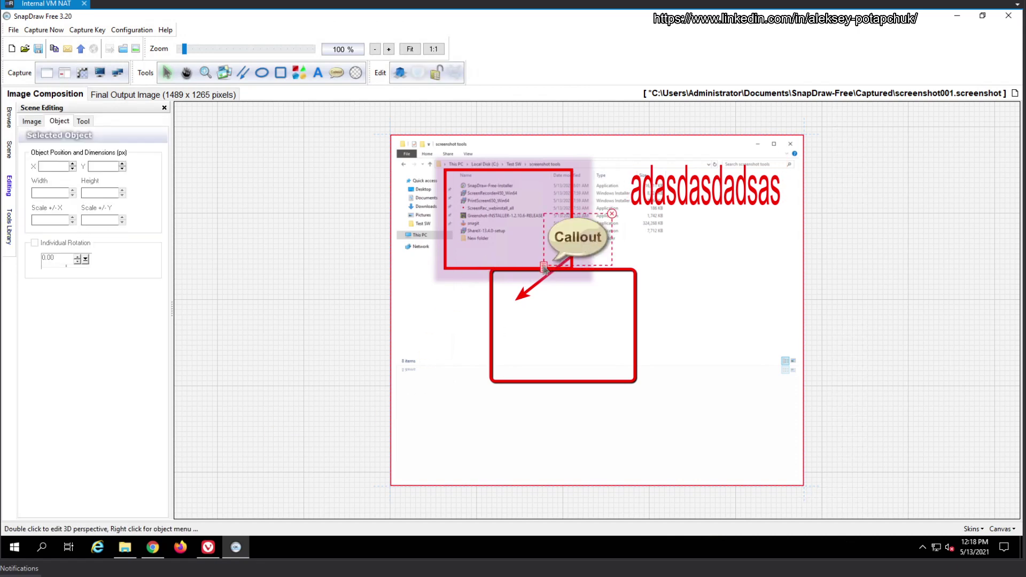
pyautogui.press('Delete')
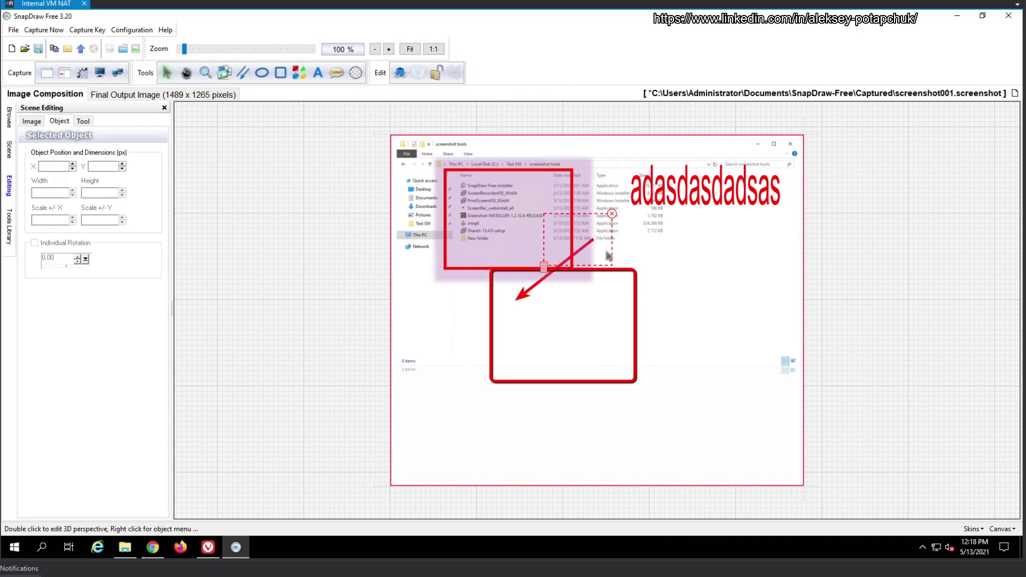
pyautogui.click(589, 246)
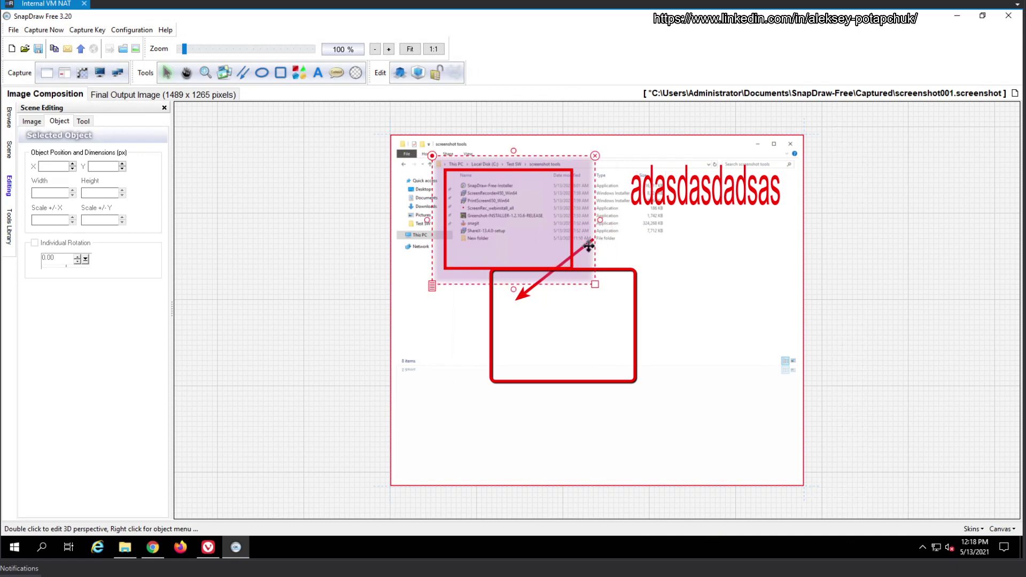
pyautogui.click(9, 227)
pyautogui.moveTo(107, 373); pyautogui.dragTo(467, 342)
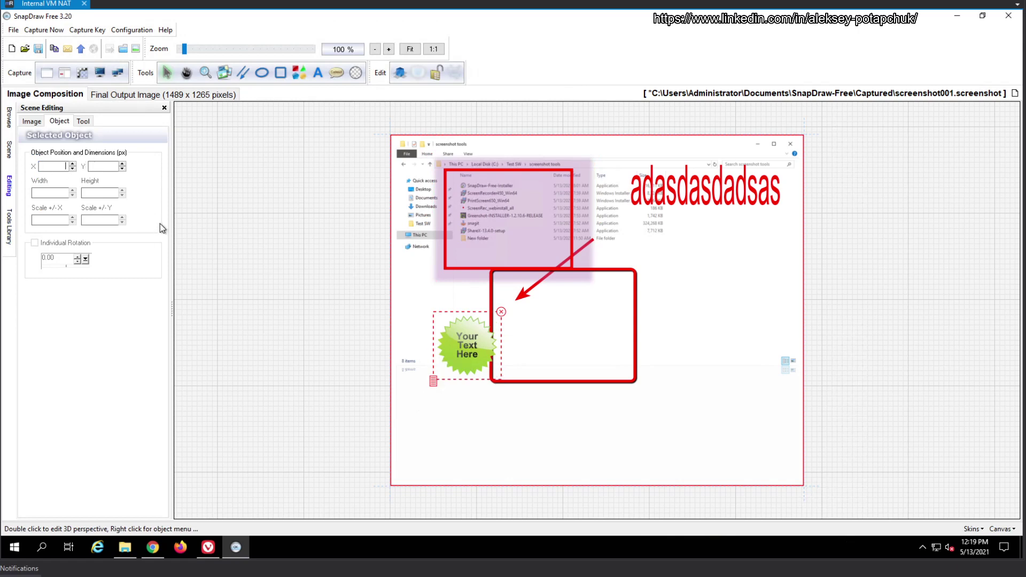
pyautogui.write('10010')
pyautogui.click(277, 246)
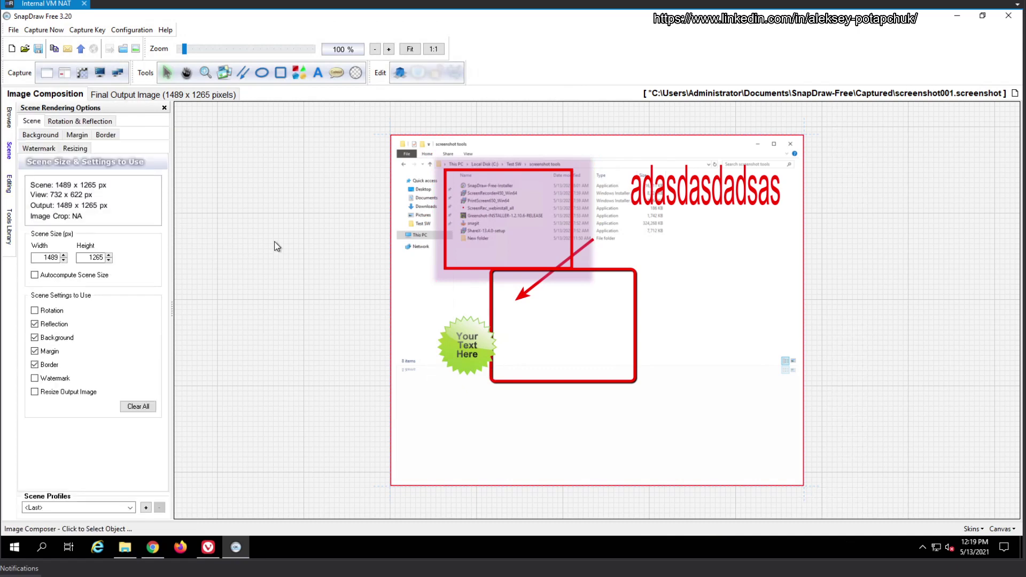
pyautogui.click(441, 343)
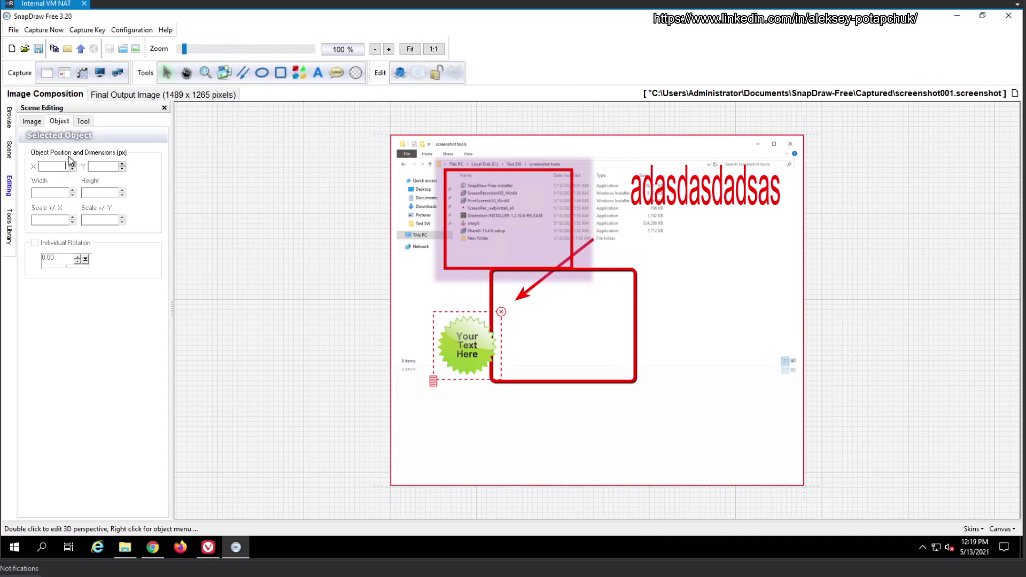
# Drop Glossy Star, NumRoute 2 and Red Orange badges: yellow 1–3, pink 1, bubble 5 and orange 6
pyautogui.click(11, 225)
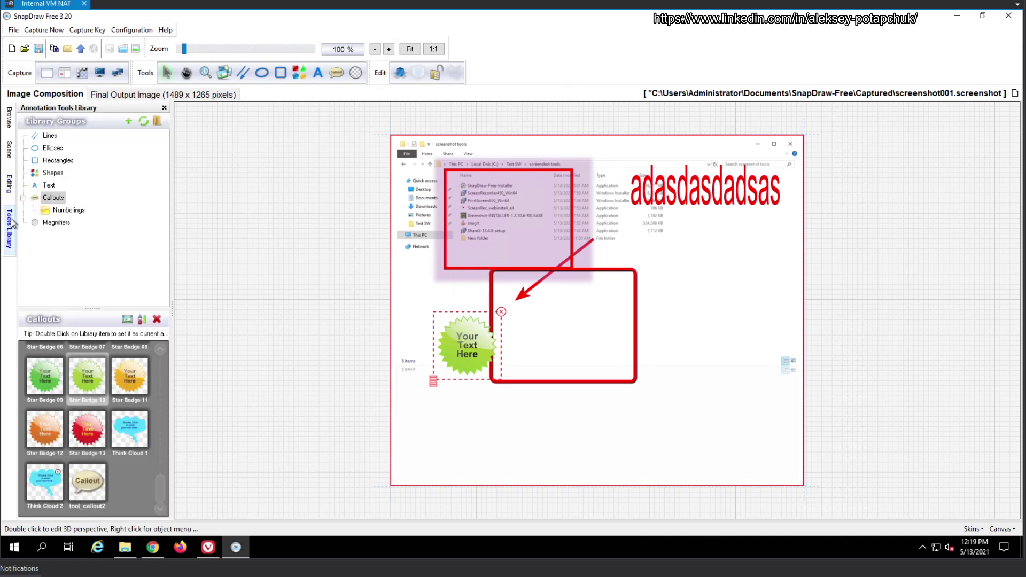
pyautogui.click(69, 210)
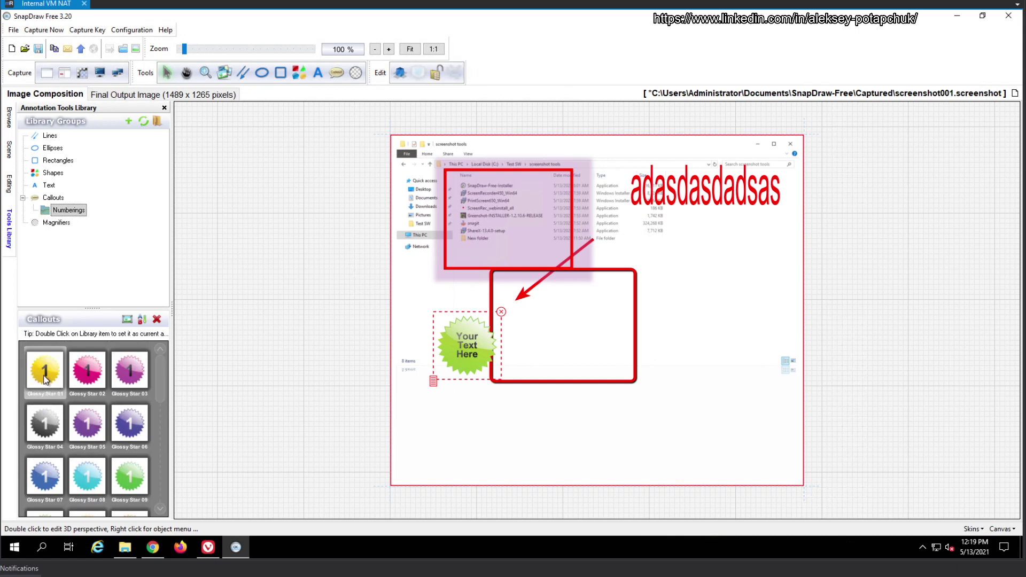
pyautogui.moveTo(160, 385)
pyautogui.mouseDown()
pyautogui.moveTo(167, 486)
pyautogui.moveTo(160, 374)
pyautogui.mouseUp()
pyautogui.moveTo(43, 371); pyautogui.dragTo(492, 395)
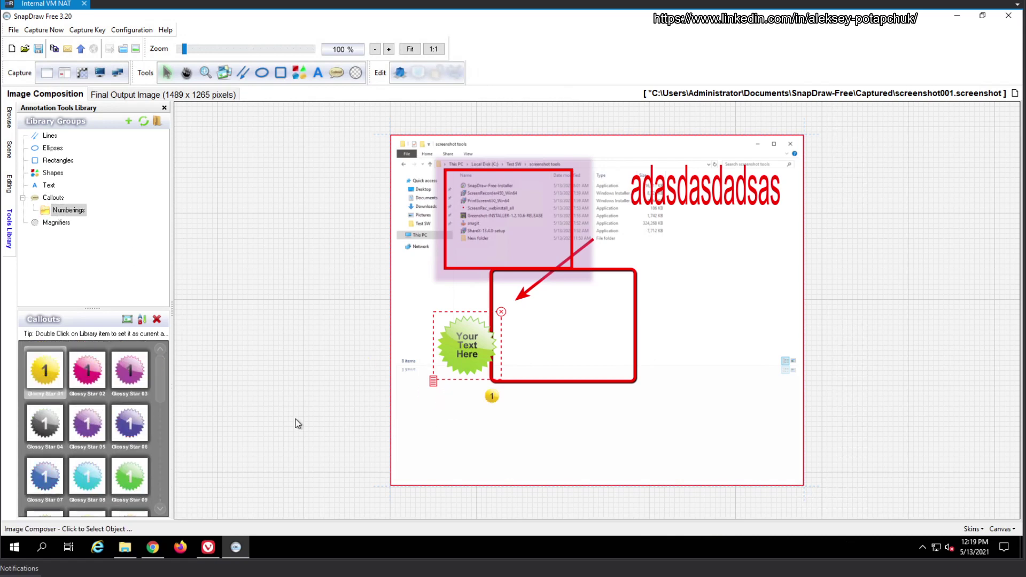
pyautogui.click(587, 421)
pyautogui.moveTo(60, 381); pyautogui.dragTo(685, 266)
pyautogui.moveTo(100, 377); pyautogui.dragTo(411, 414)
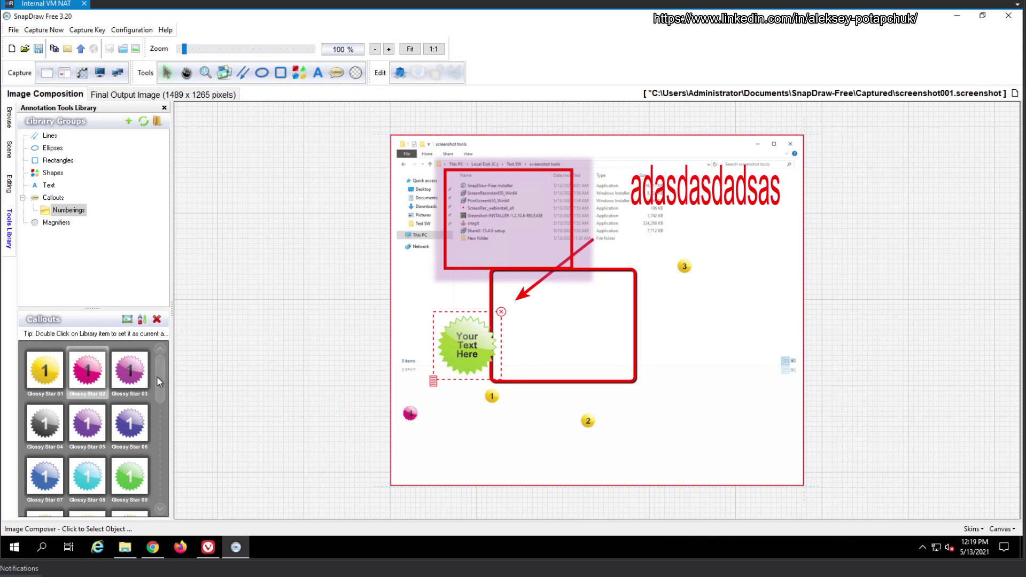
pyautogui.moveTo(156, 376); pyautogui.dragTo(155, 434)
pyautogui.moveTo(87, 427); pyautogui.dragTo(534, 414)
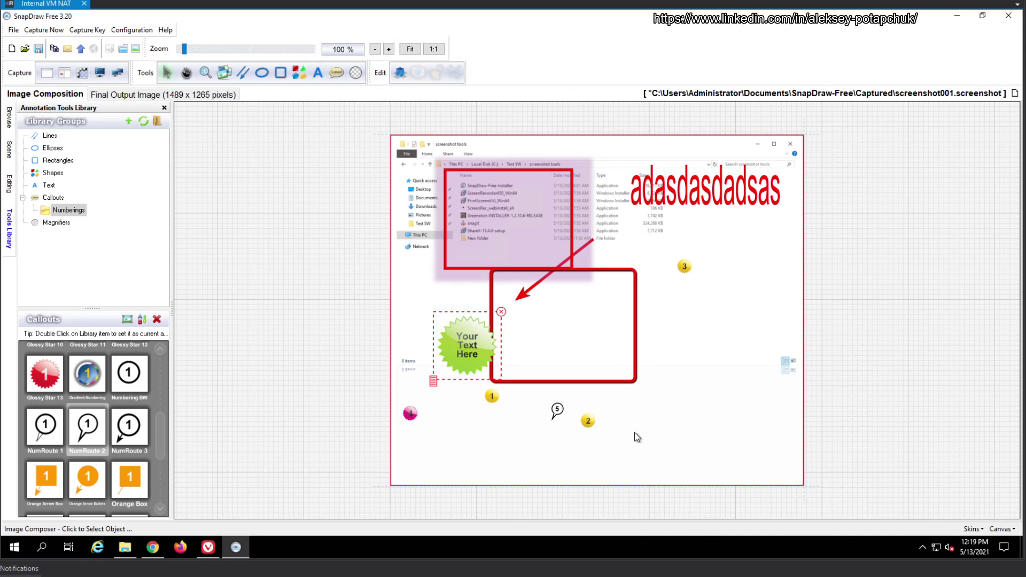
pyautogui.moveTo(159, 437); pyautogui.dragTo(158, 483)
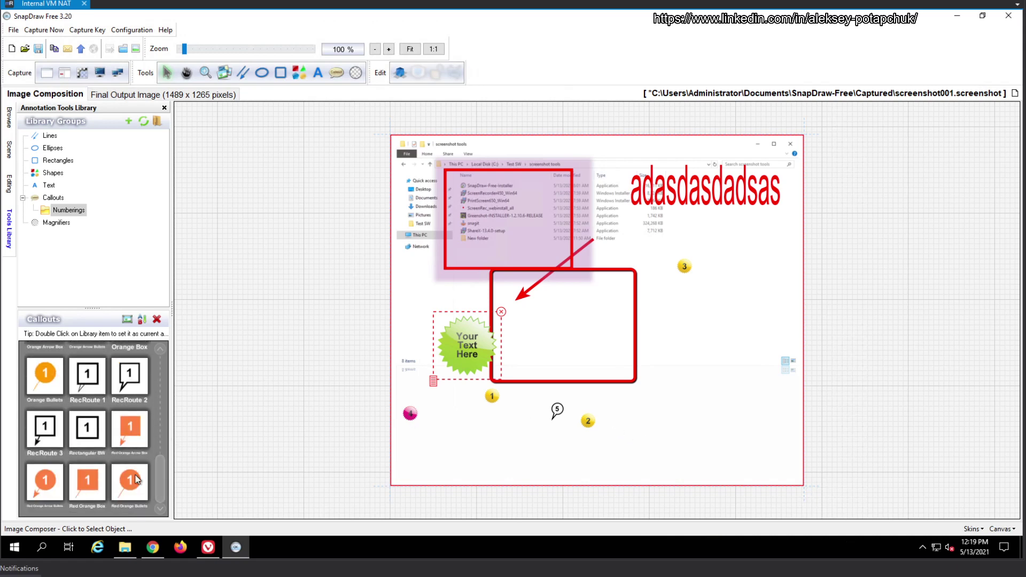
pyautogui.click(729, 325)
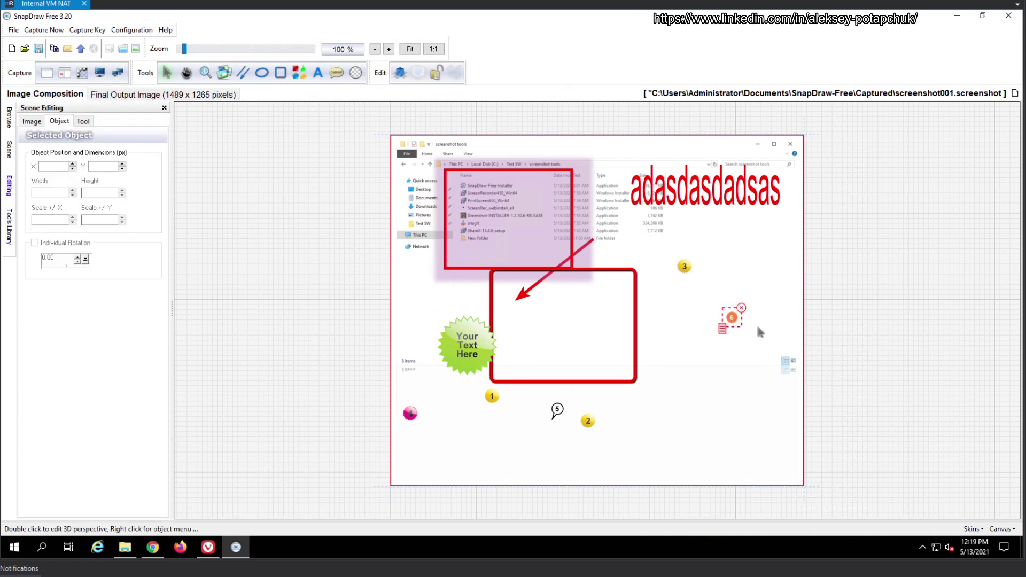
pyautogui.rightClick(725, 336)
pyautogui.press('Escape')
pyautogui.rightClick(726, 328)
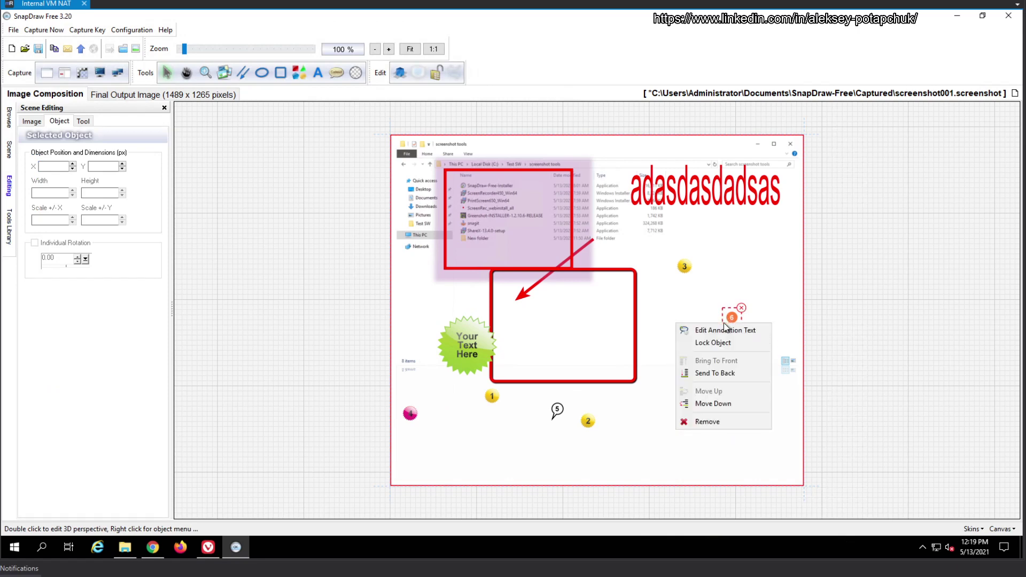
pyautogui.click(700, 262)
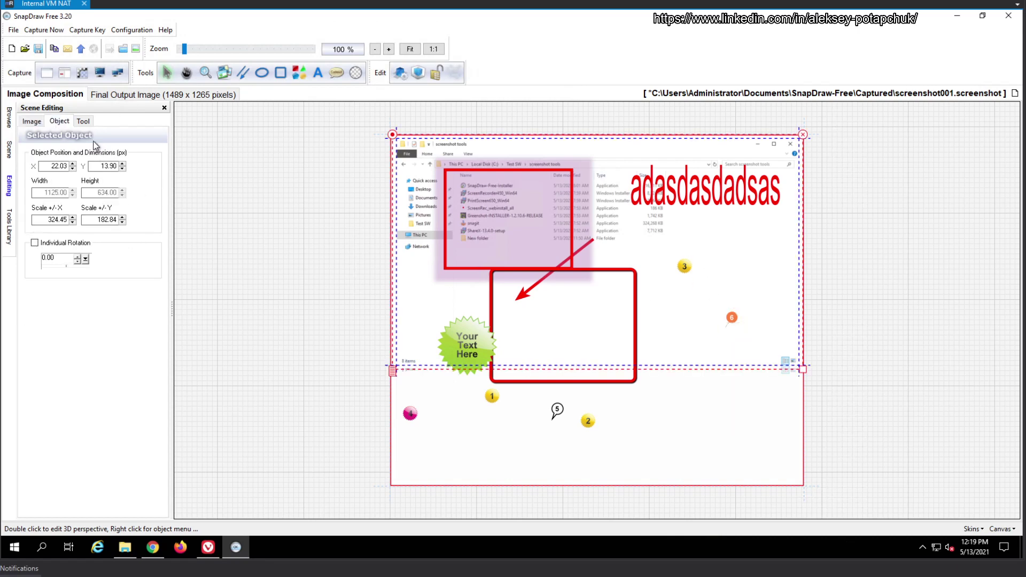
pyautogui.click(8, 228)
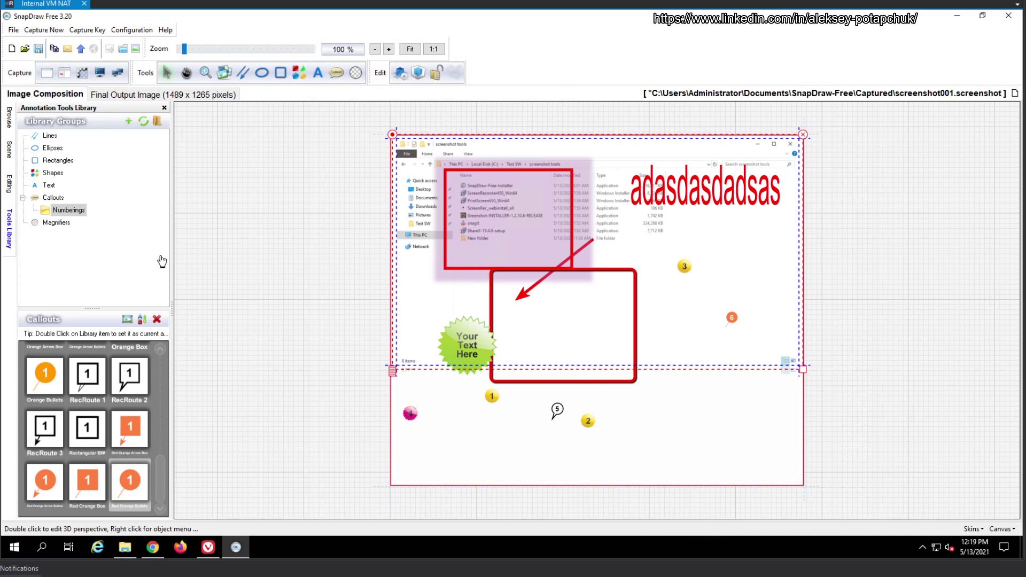
pyautogui.click(186, 72)
pyautogui.click(206, 73)
pyautogui.click(509, 215)
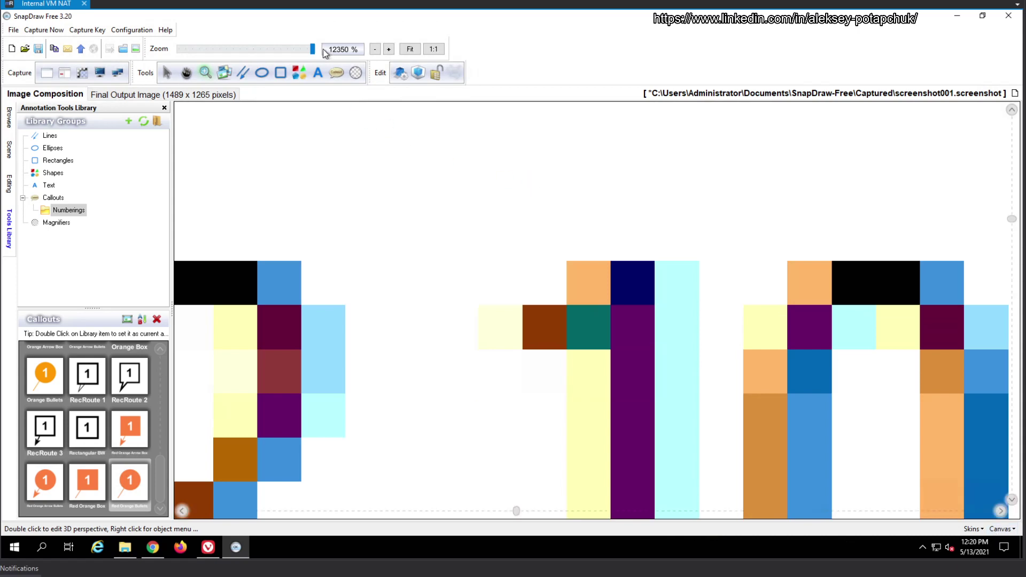
pyautogui.moveTo(312, 48); pyautogui.dragTo(178, 48)
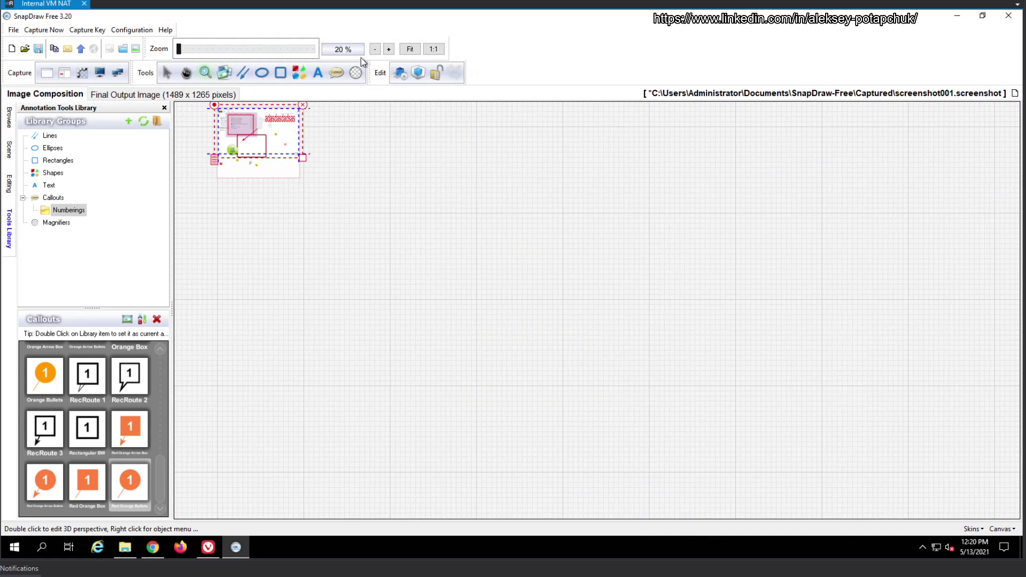
pyautogui.click(409, 49)
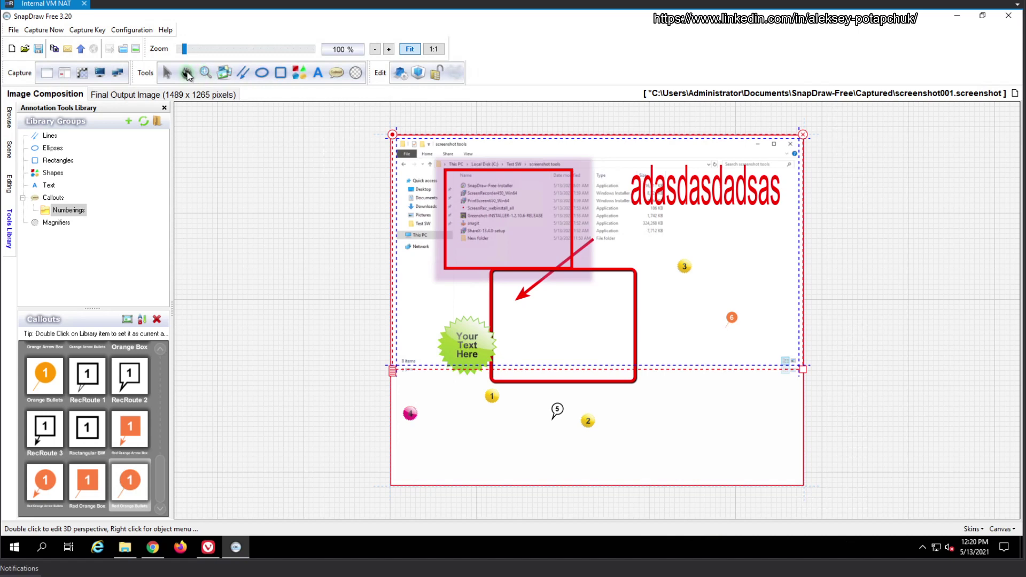
# Try the Pan and Insert Image tools, cancelling the image insertion
pyautogui.click(186, 73)
pyautogui.click(225, 73)
pyautogui.click(687, 245)
pyautogui.click(643, 335)
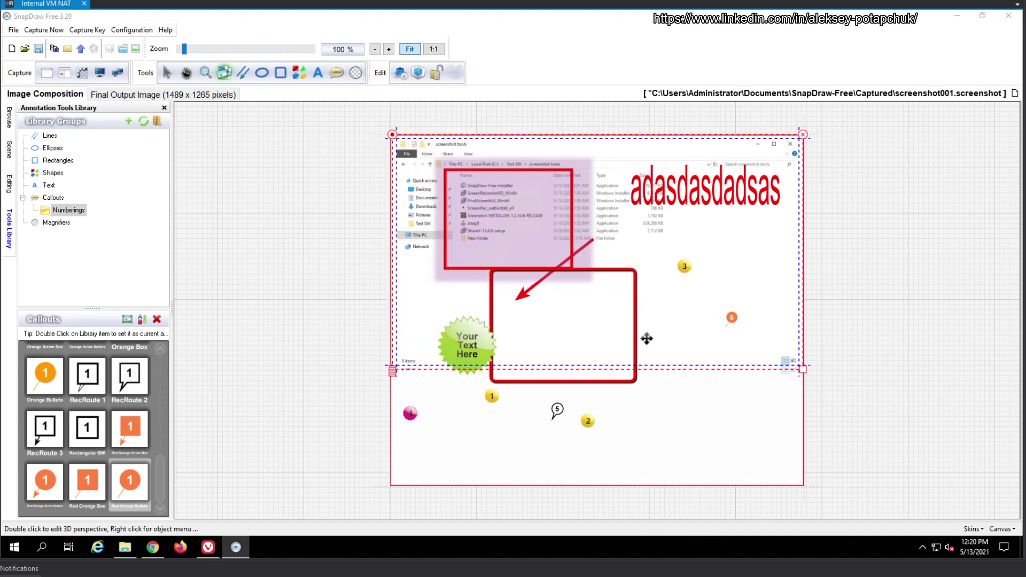
# Set the arrow Line tool width to 26 and attempt adding it to the library, dismissing the warning
pyautogui.click(243, 73)
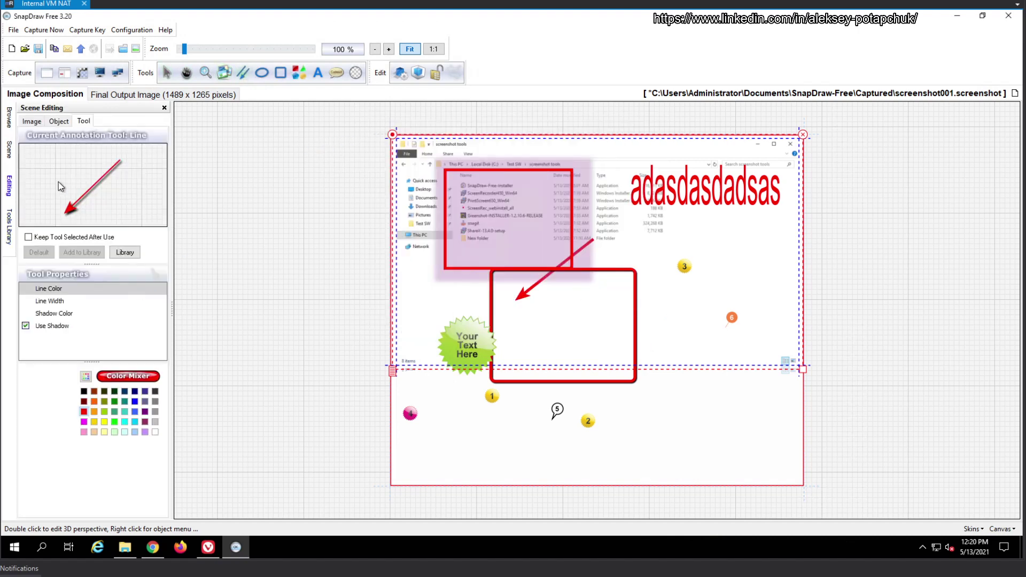
pyautogui.click(64, 301)
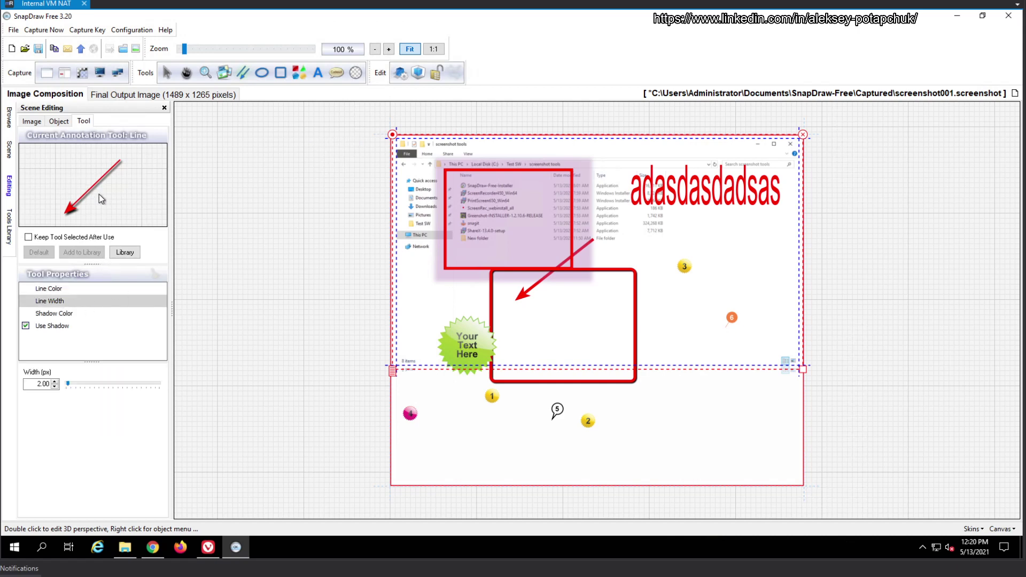
pyautogui.scroll(8, 79, 384)
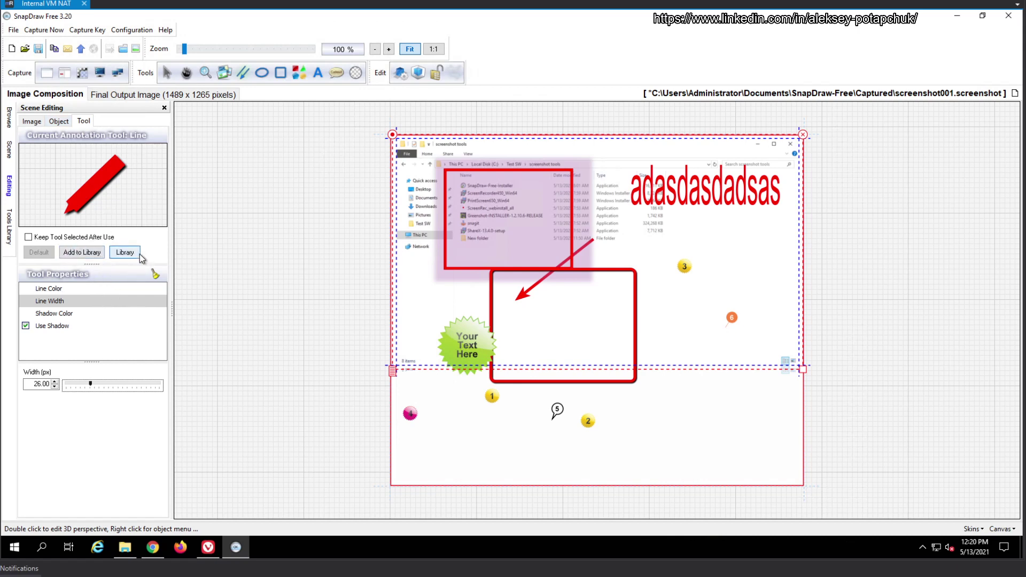
pyautogui.click(98, 253)
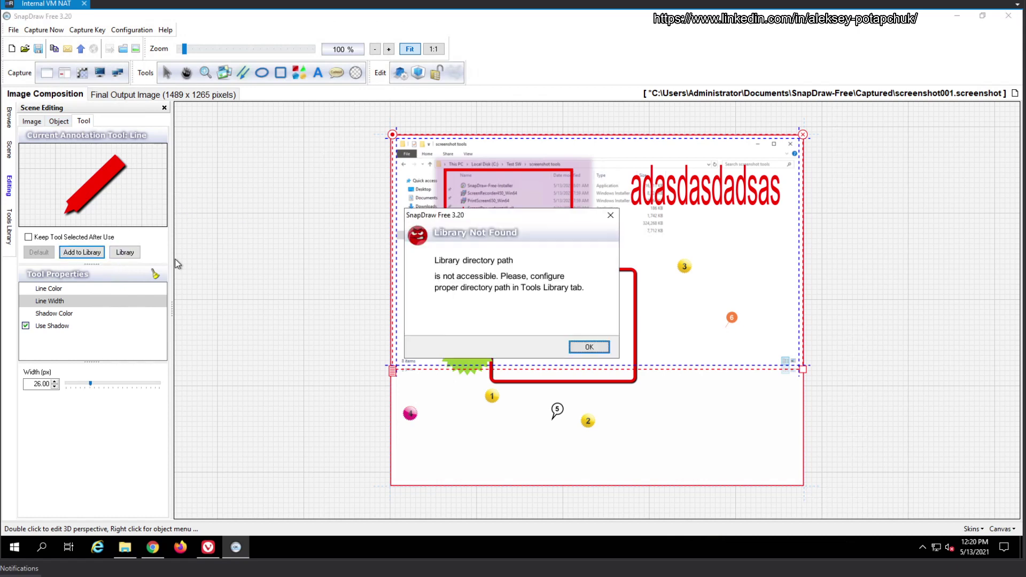
pyautogui.click(590, 347)
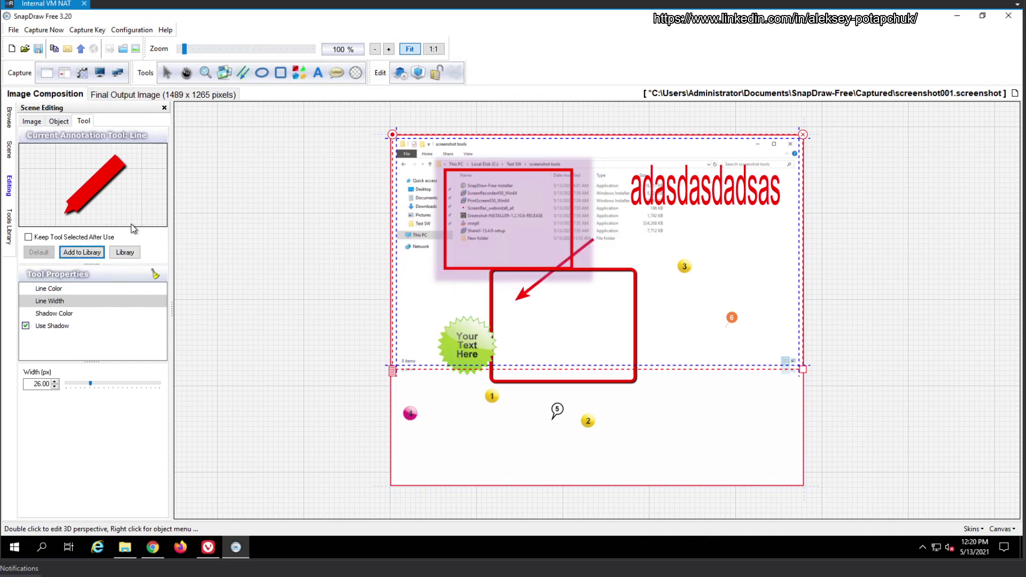
pyautogui.click(125, 252)
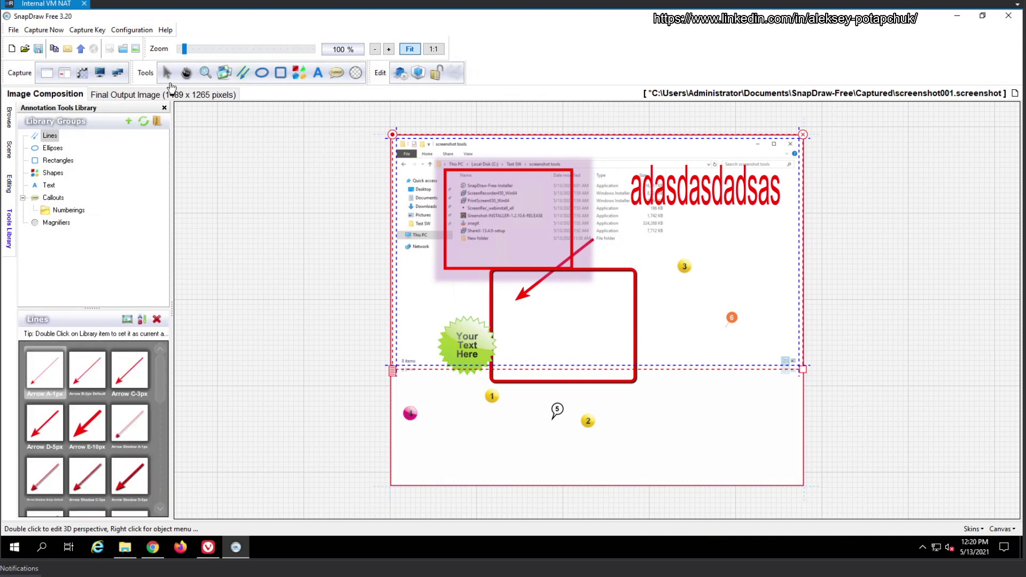
# Review the ellipse tool's line colour and line width settings
pyautogui.click(261, 73)
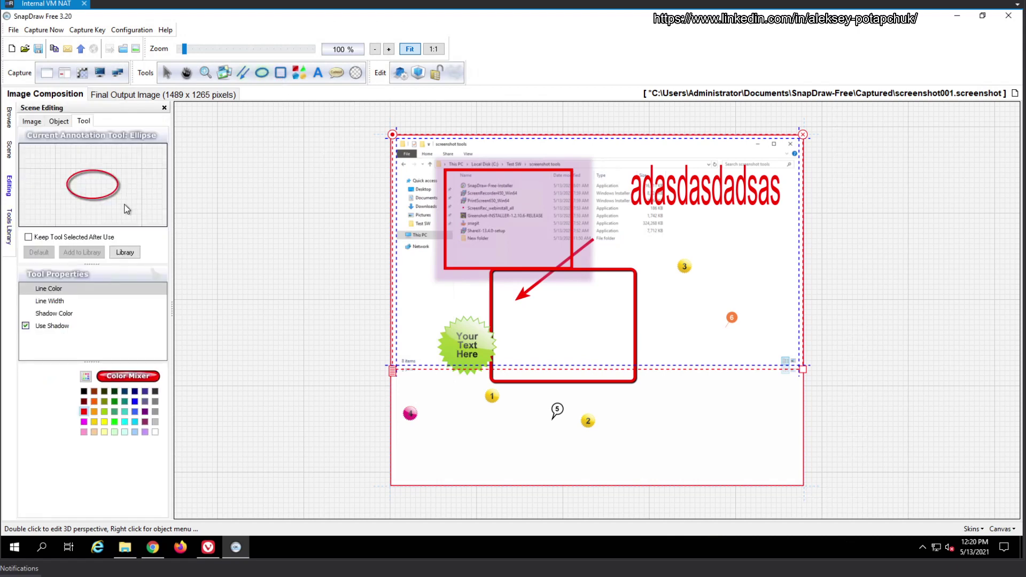
pyautogui.click(74, 314)
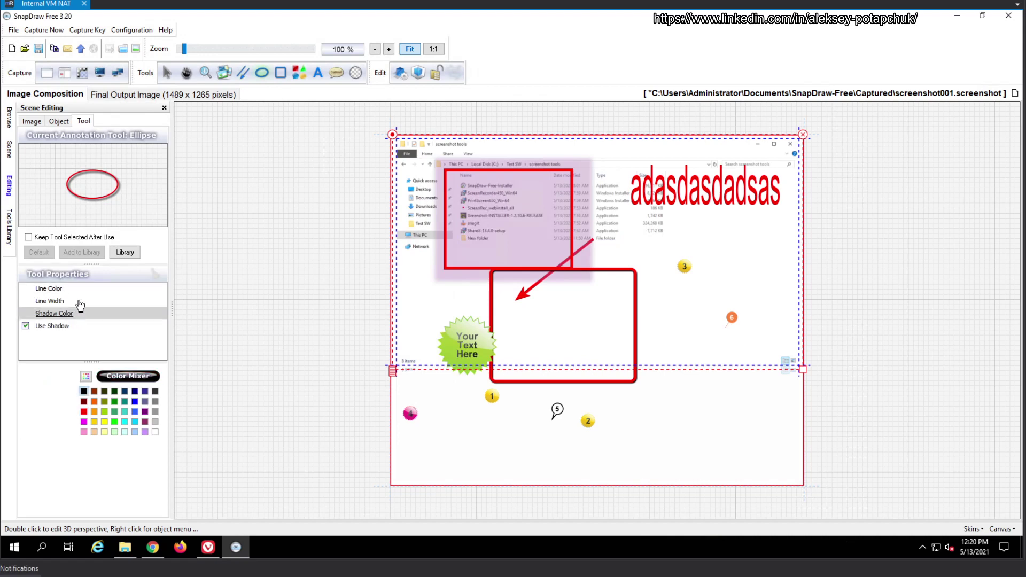
pyautogui.click(75, 301)
pyautogui.click(84, 291)
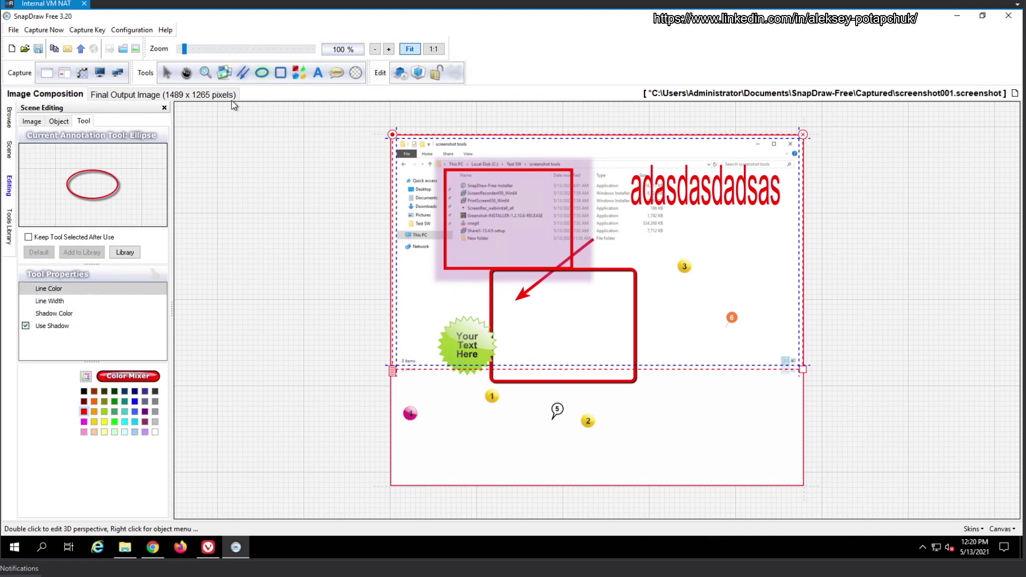
# Set the Text tool font to Arial Black with font size 4, then show the annotation library
pyautogui.click(322, 73)
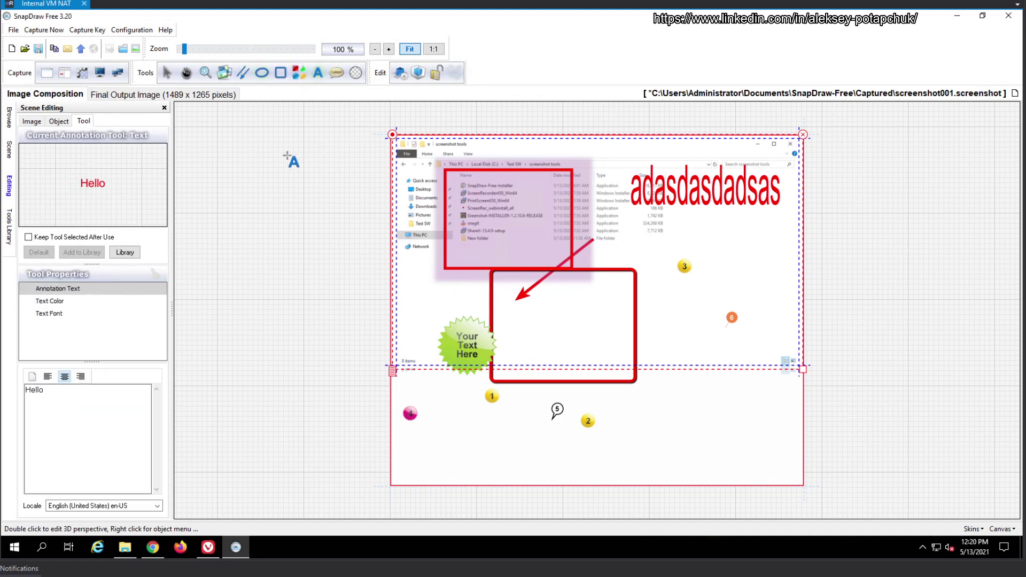
pyautogui.click(78, 302)
pyautogui.click(115, 314)
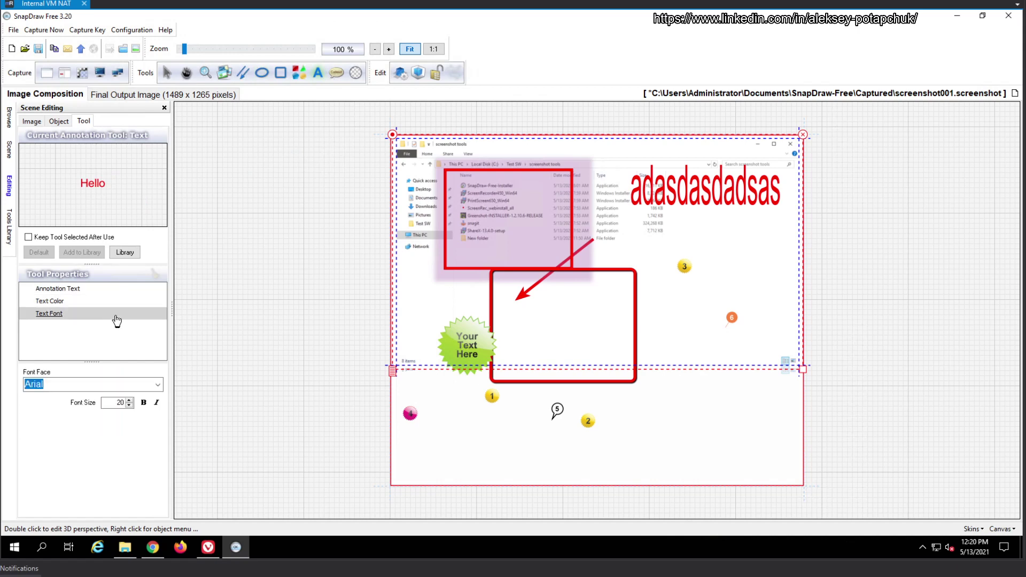
pyautogui.click(157, 384)
pyautogui.click(105, 409)
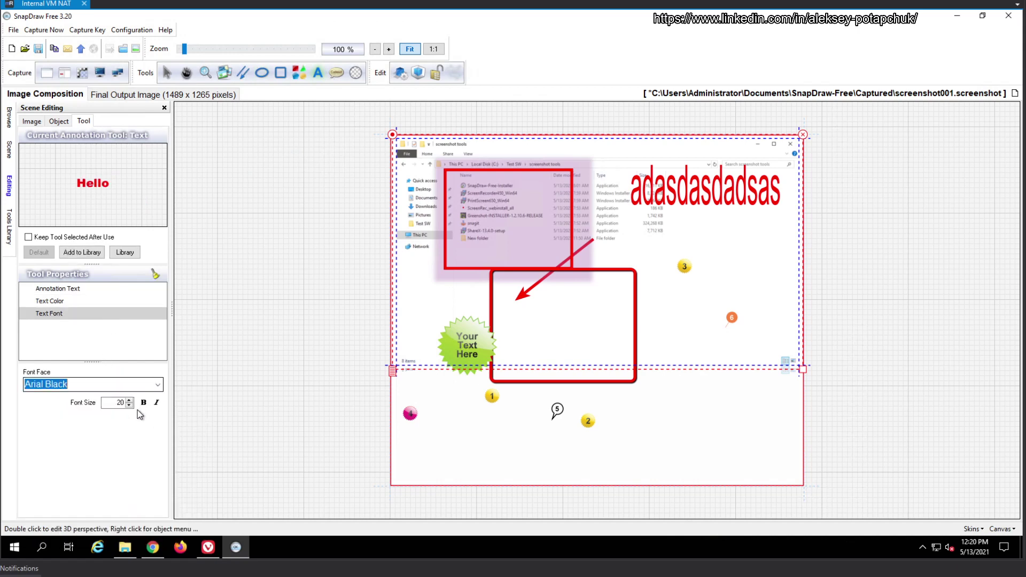
pyautogui.doubleClick(115, 406)
pyautogui.write('4')
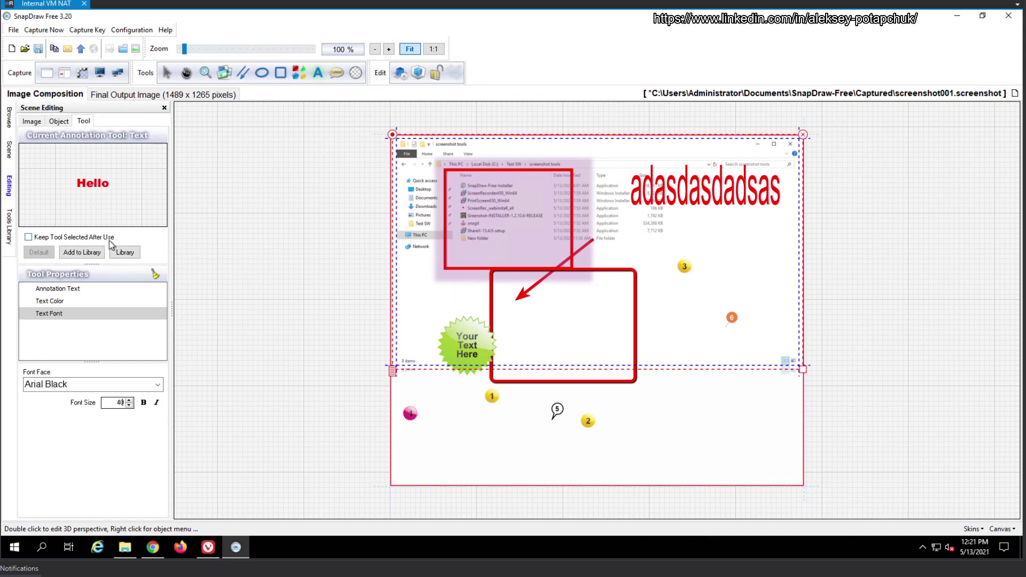
pyautogui.click(125, 252)
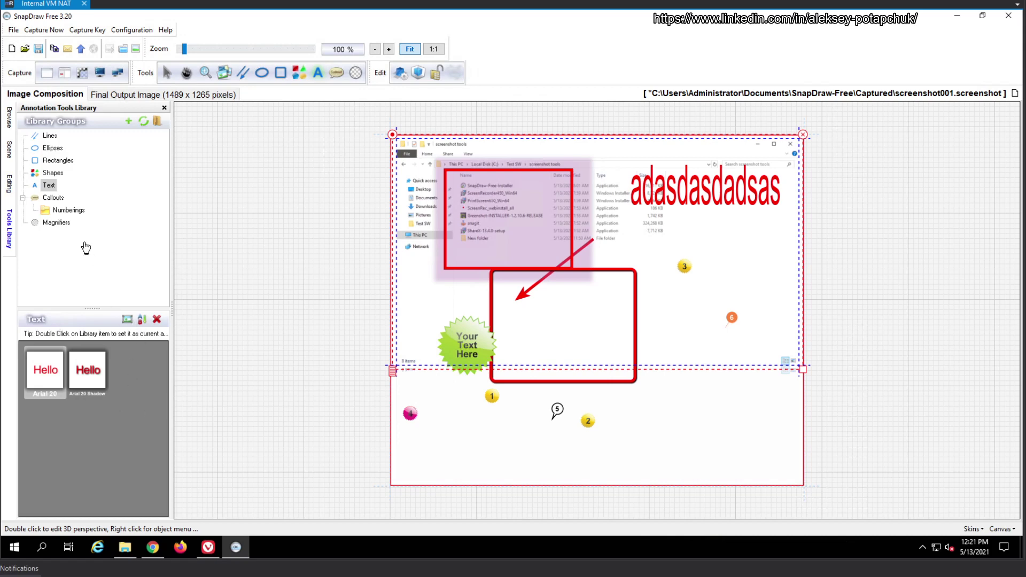
# Place a Deep magnifier over the Hello text and a Magnifier 2 lens over the red lettering
pyautogui.click(67, 223)
pyautogui.doubleClick(52, 373)
pyautogui.click(502, 275)
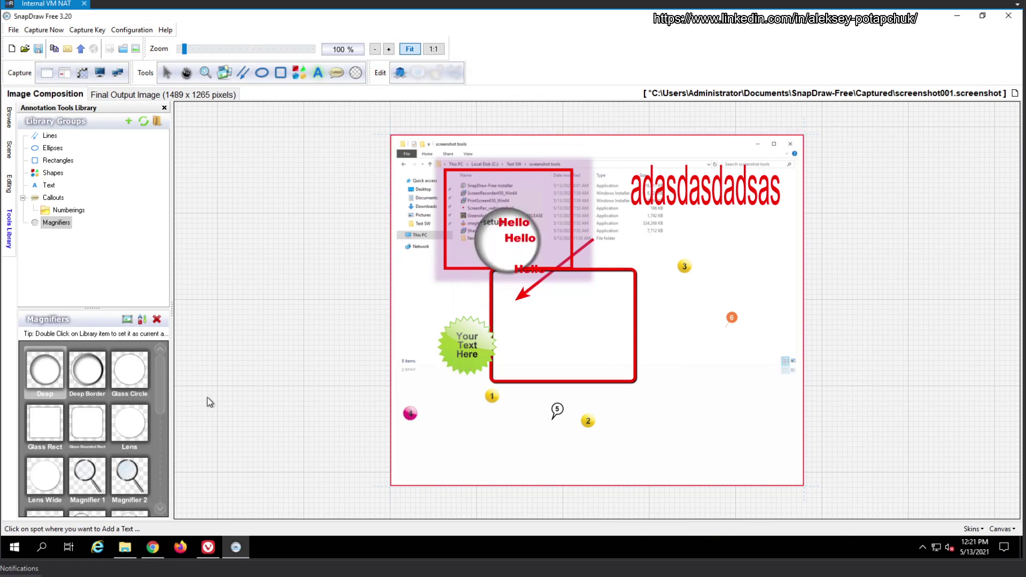
pyautogui.doubleClick(129, 476)
pyautogui.click(676, 185)
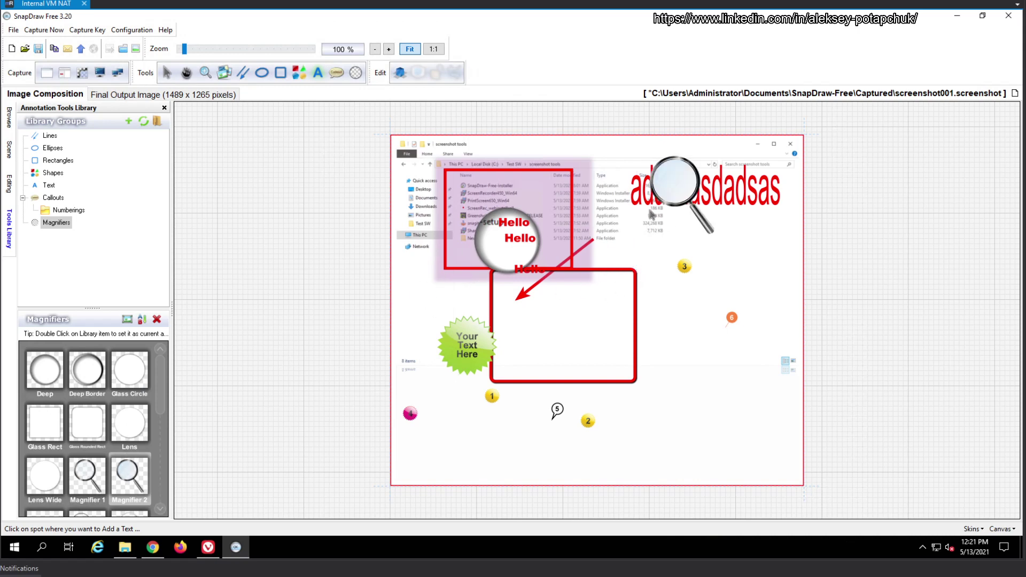
# Check the callout and magnifier tool settings, then start an interactive window capture
pyautogui.click(335, 73)
pyautogui.click(355, 74)
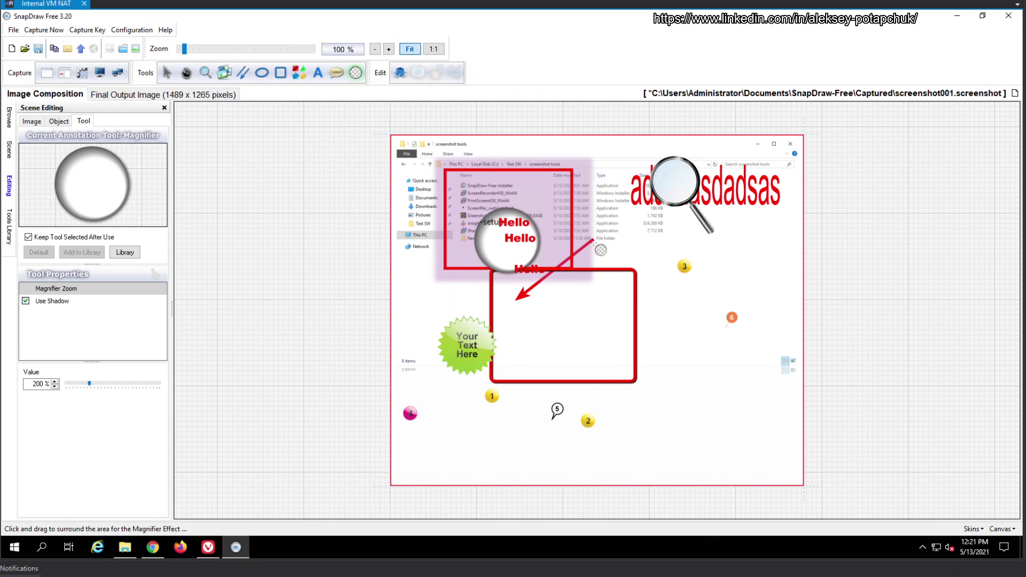
pyautogui.click(65, 73)
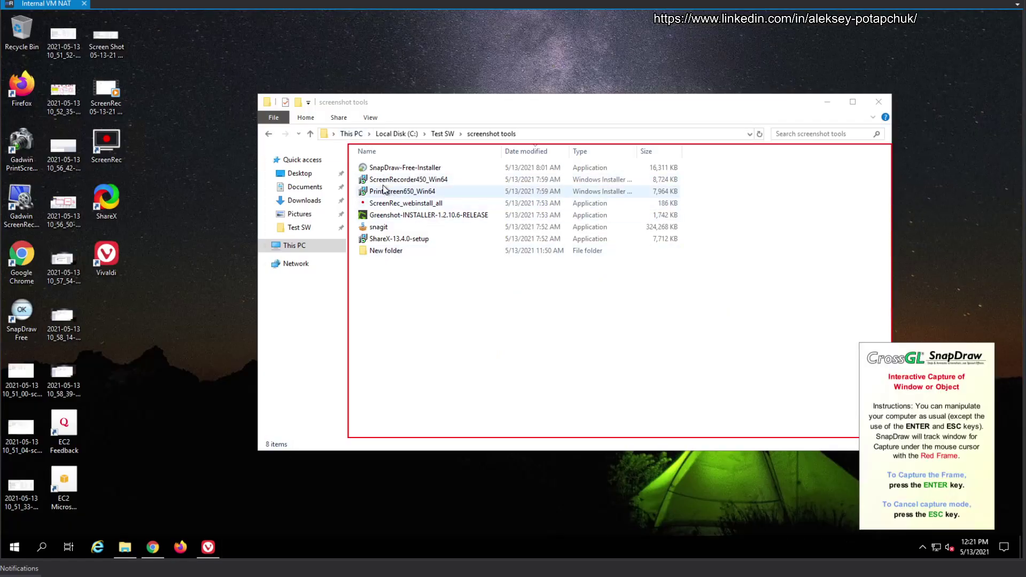
# Capture the framed Explorer file list, close the editor, and reopen the composer
pyautogui.moveTo(375, 180); pyautogui.dragTo(532, 235)
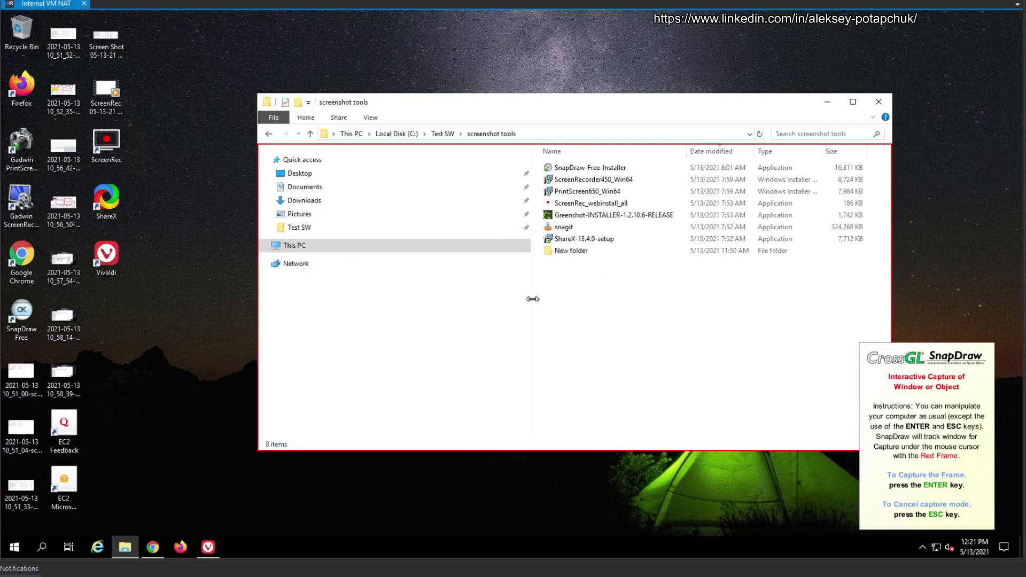
pyautogui.moveTo(533, 298); pyautogui.dragTo(386, 298)
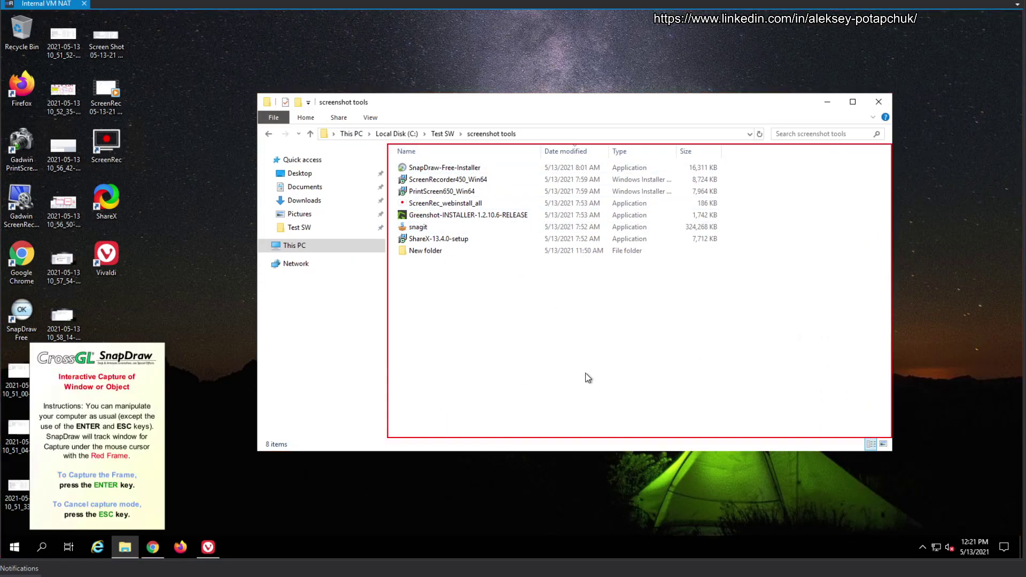
pyautogui.press('Return')
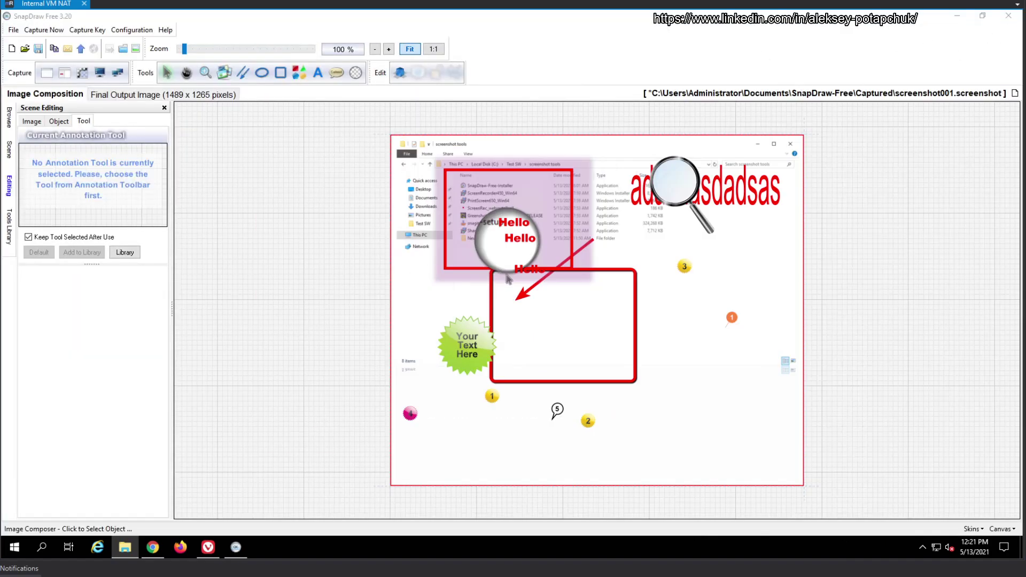
pyautogui.click(705, 245)
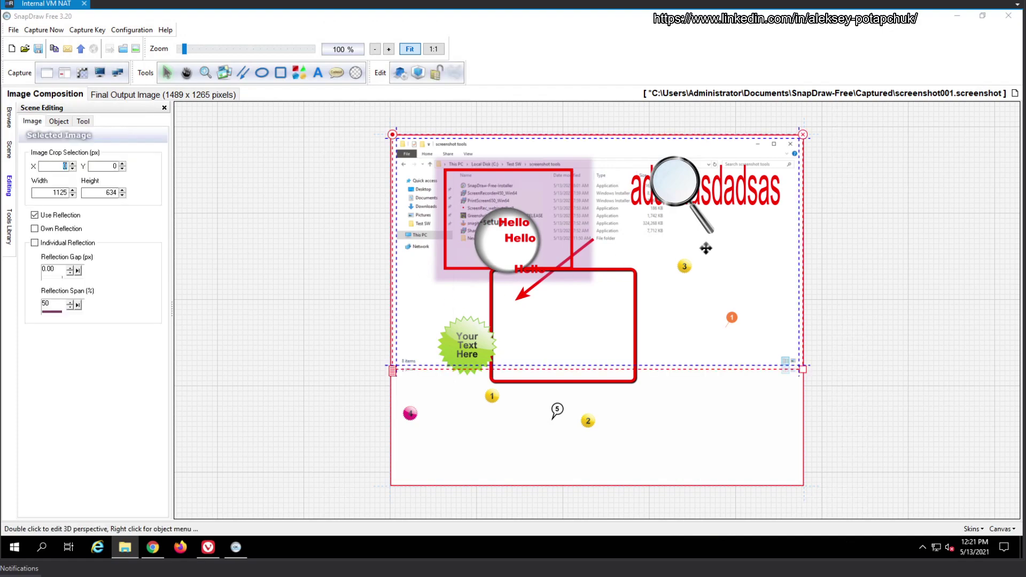
pyautogui.hotkey('alt', 'F4')
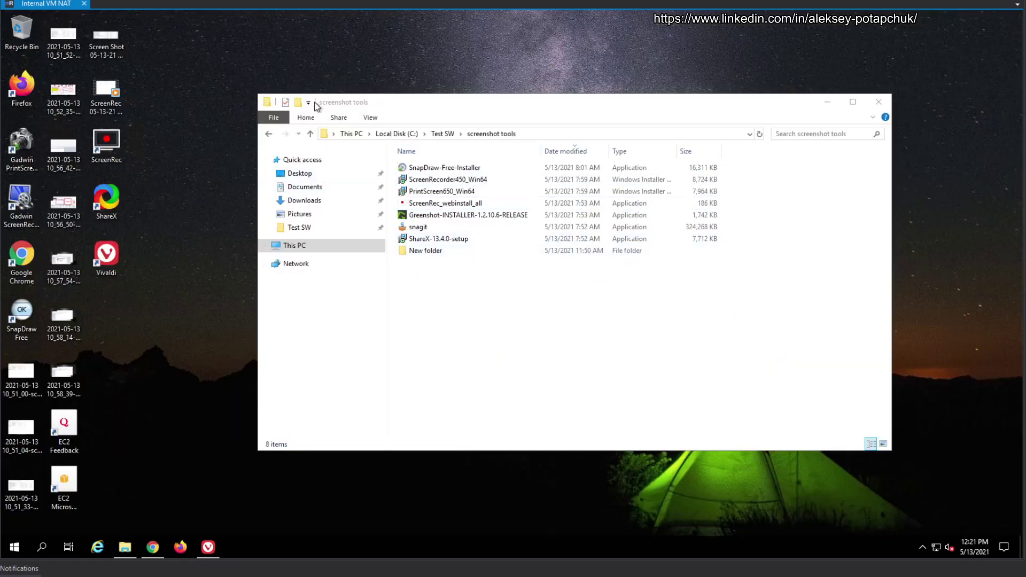
pyautogui.moveTo(721, 327); pyautogui.dragTo(397, 150)
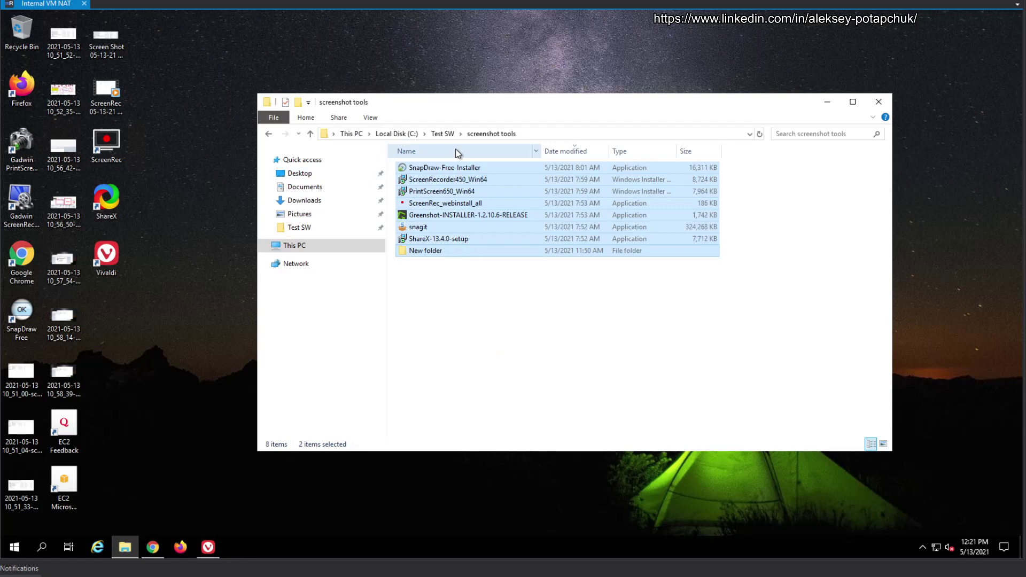
pyautogui.click(641, 352)
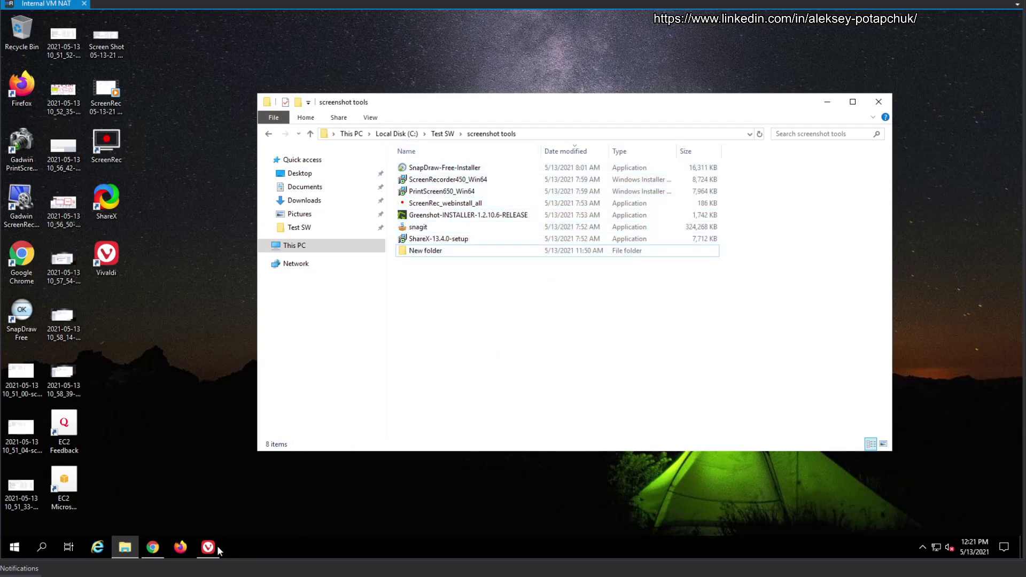
pyautogui.click(922, 546)
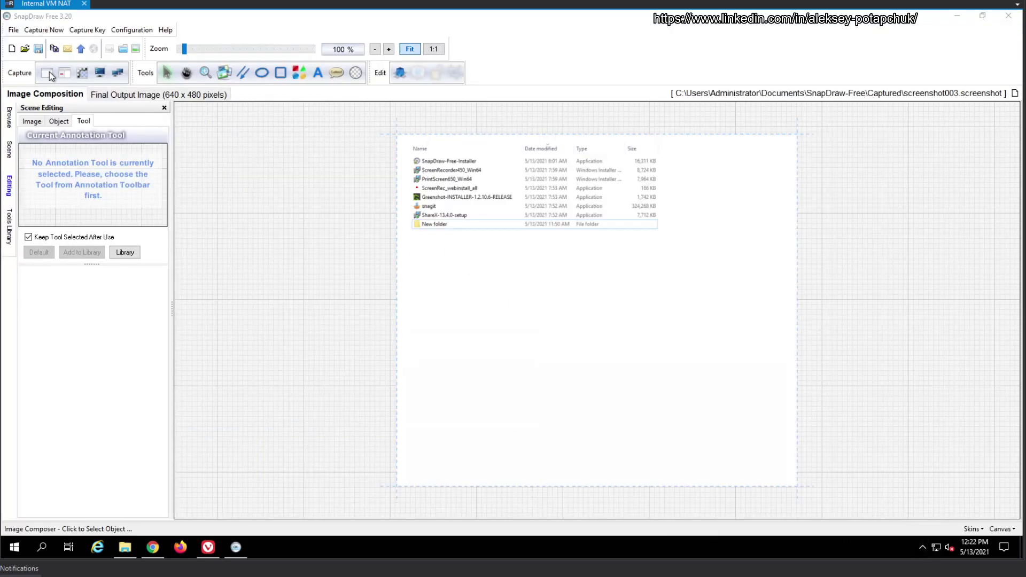
# Set Capture Key to Transparent Window with Shadow and recapture the Explorer window as screenshot004
pyautogui.click(83, 30)
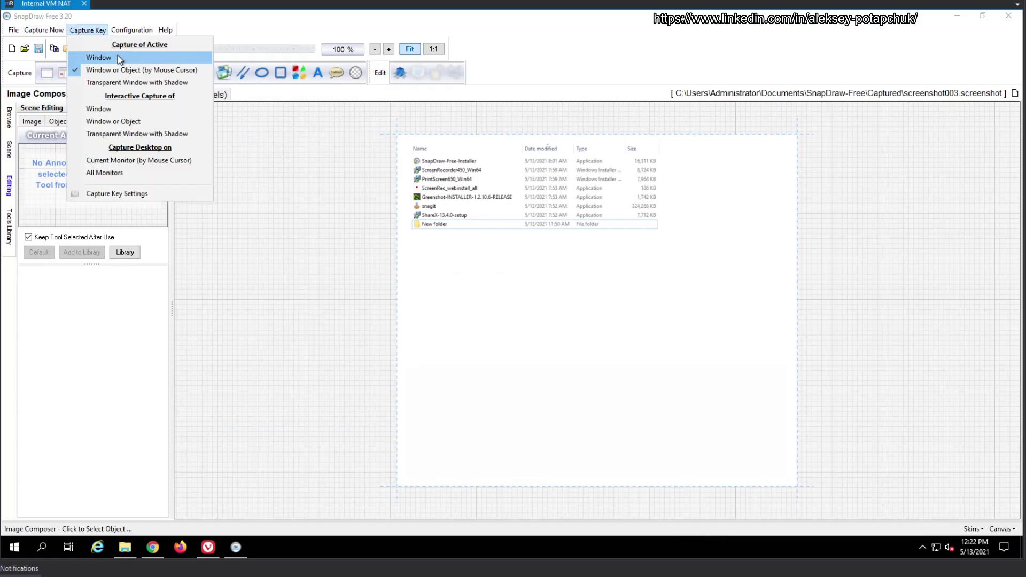
pyautogui.click(142, 84)
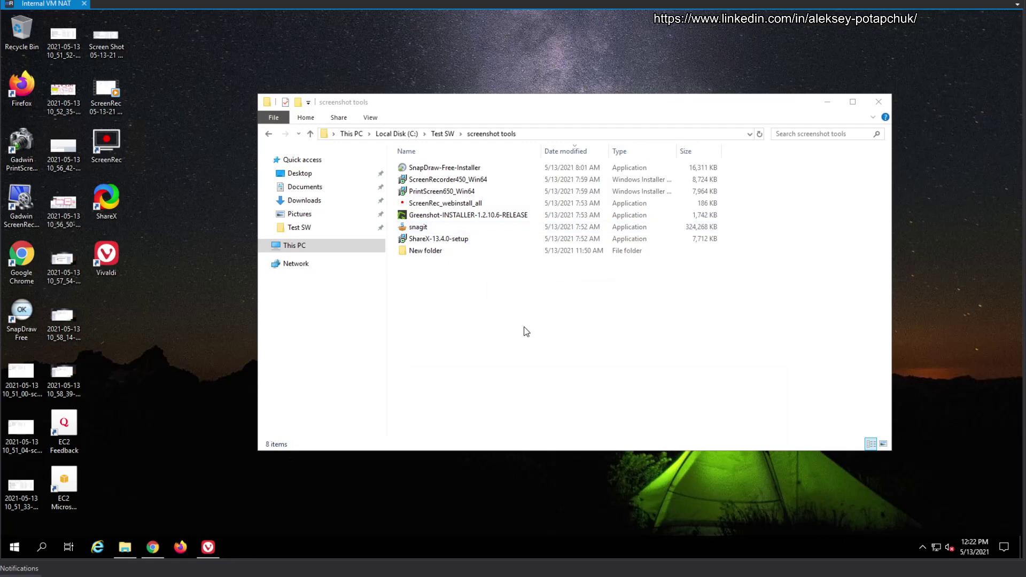
pyautogui.moveTo(525, 327); pyautogui.dragTo(360, 129)
pyautogui.click(526, 317)
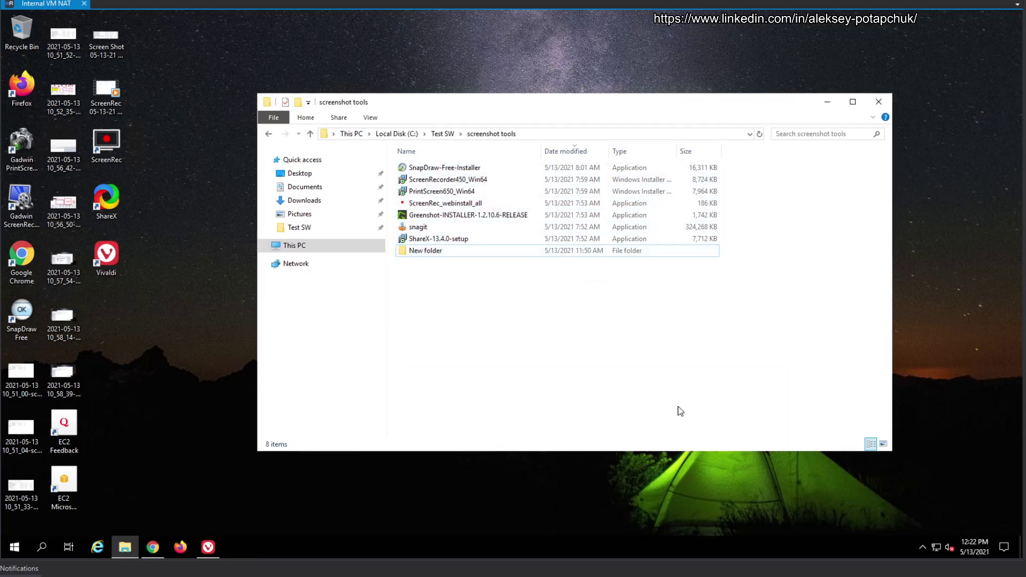
pyautogui.click(922, 547)
pyautogui.click(922, 524)
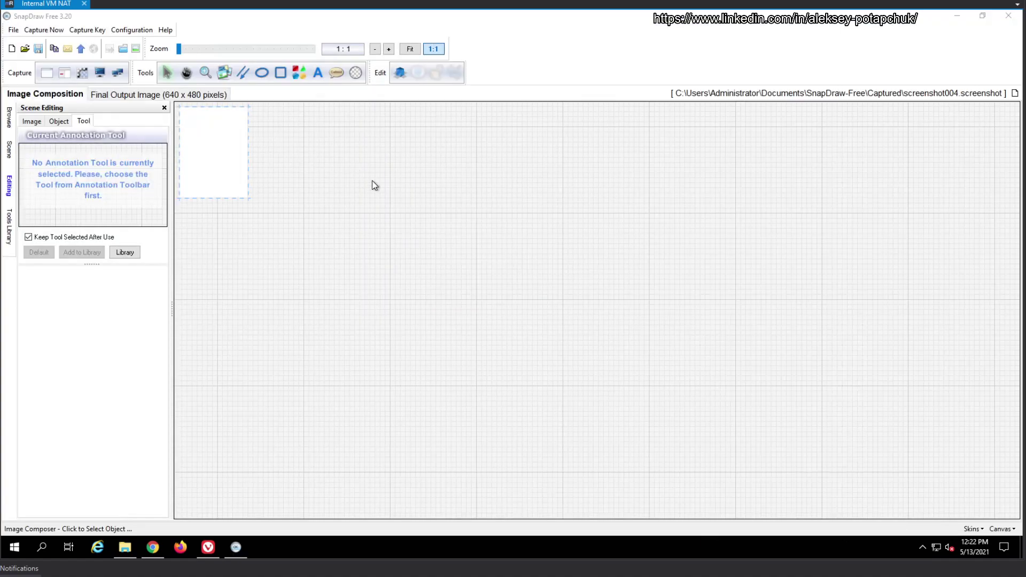
# Show screenshot004's Scene Rendering Options: 120 x 160 px scene, 640 x 480 px output
pyautogui.click(114, 31)
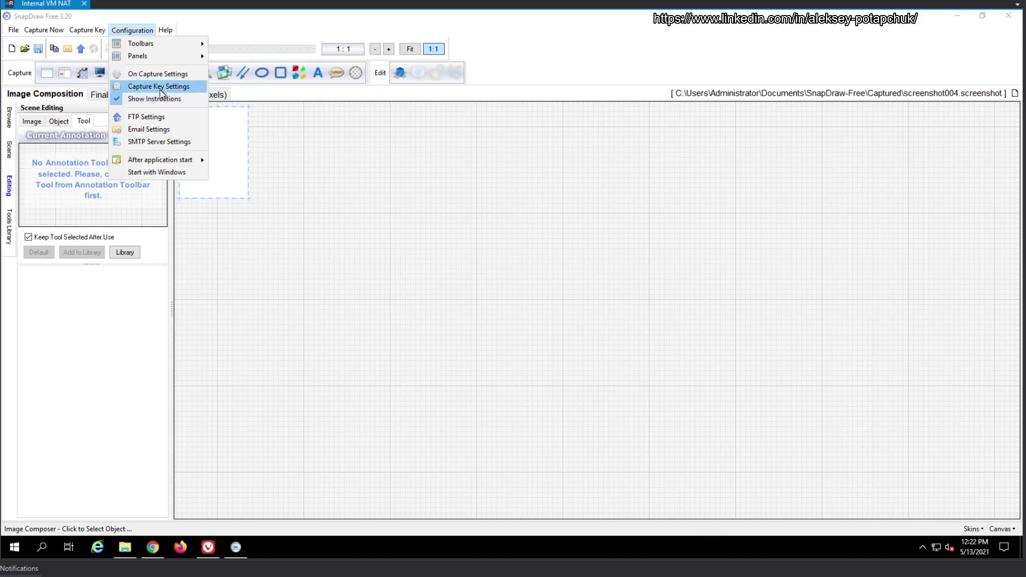
pyautogui.moveTo(86, 33)
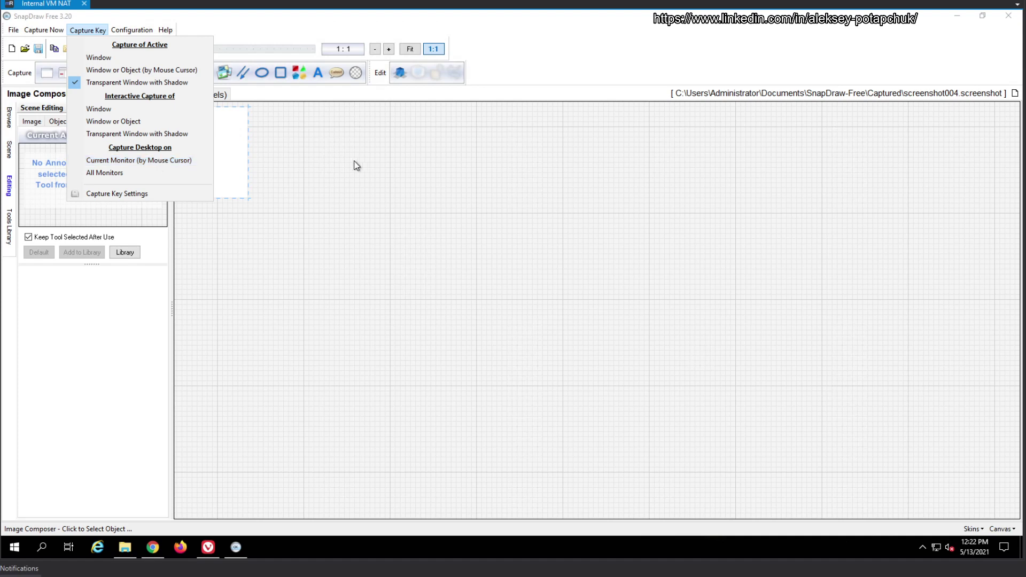
pyautogui.click(373, 163)
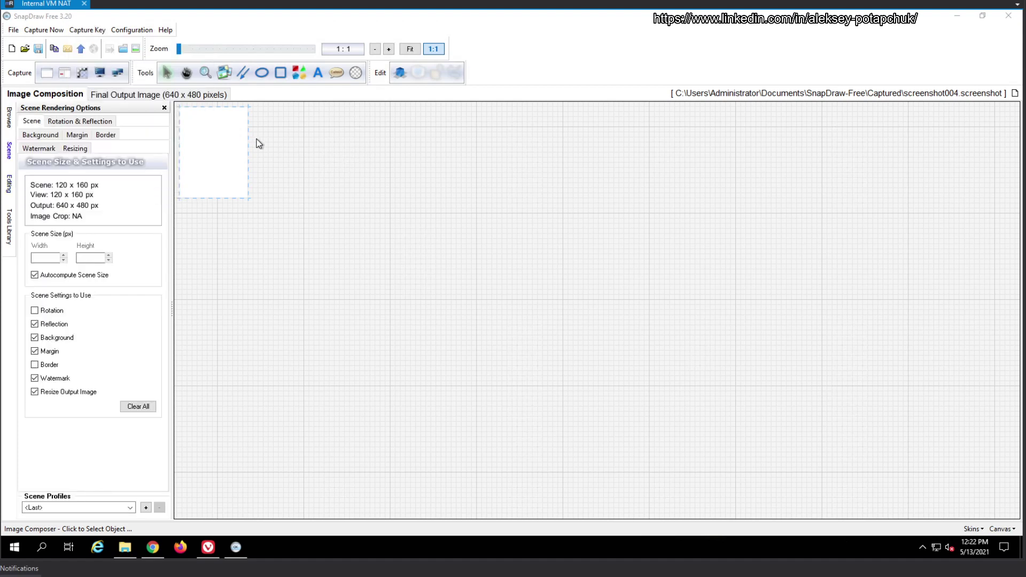
# Preview the final output, then pick Arrow B-2px Default in the Tools Library and show the Ellipses presets
pyautogui.click(172, 97)
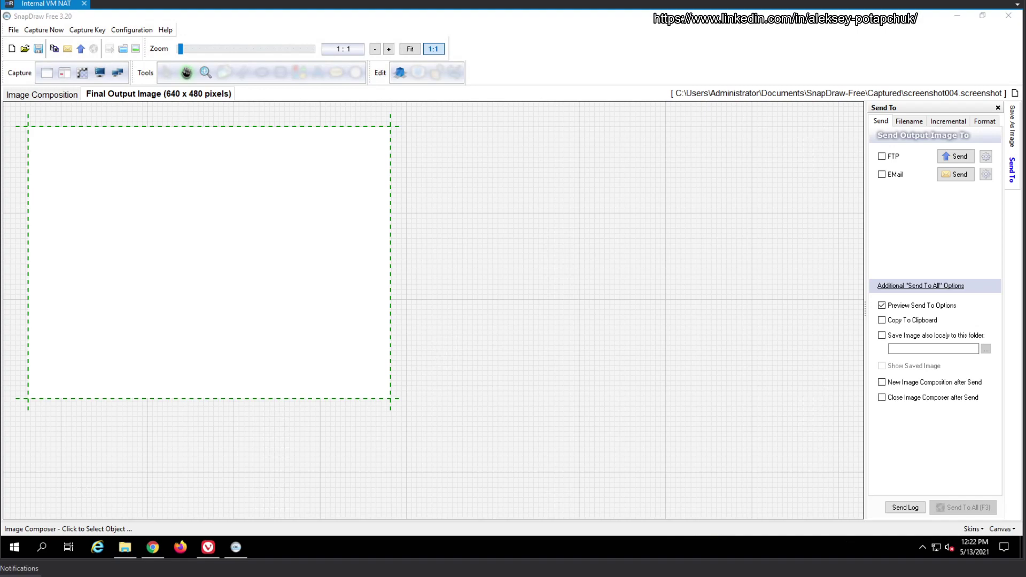
pyautogui.click(35, 97)
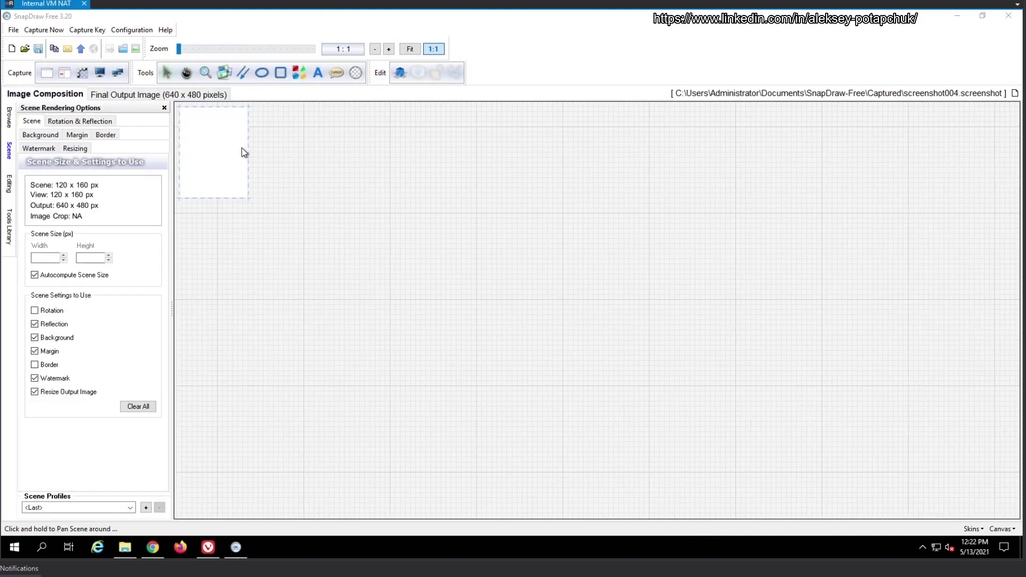
pyautogui.click(10, 227)
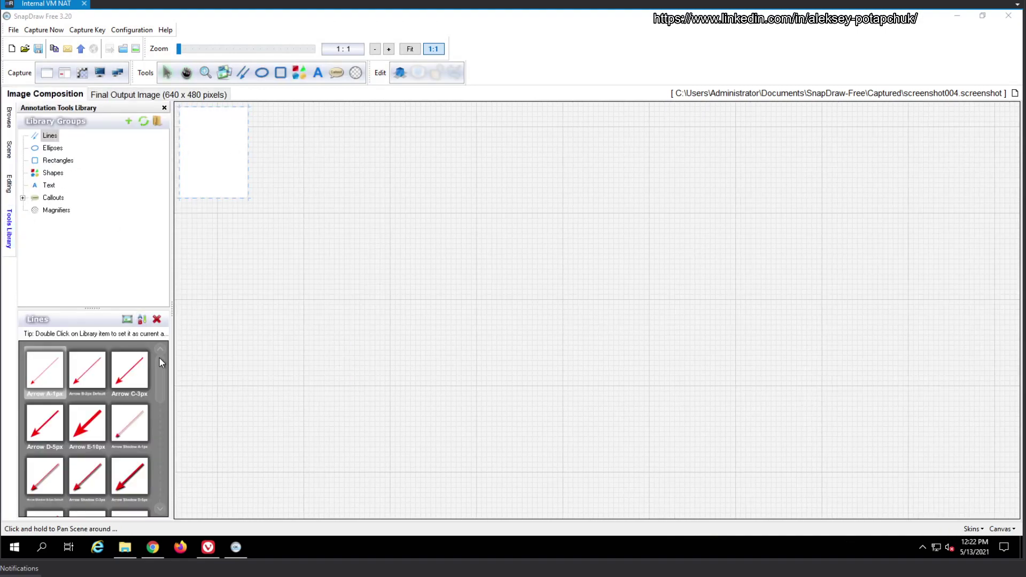
pyautogui.moveTo(165, 370)
pyautogui.mouseDown()
pyautogui.moveTo(163, 475)
pyautogui.moveTo(160, 354)
pyautogui.mouseUp()
pyautogui.click(78, 381)
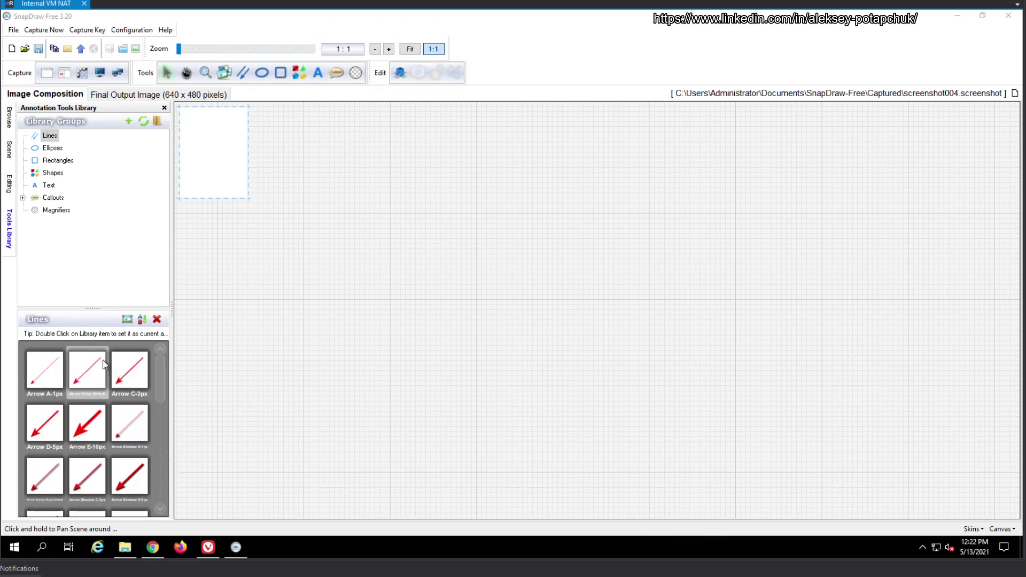
pyautogui.click(51, 150)
# Open the Add Items to the Library dialog, then cancel it
pyautogui.click(128, 120)
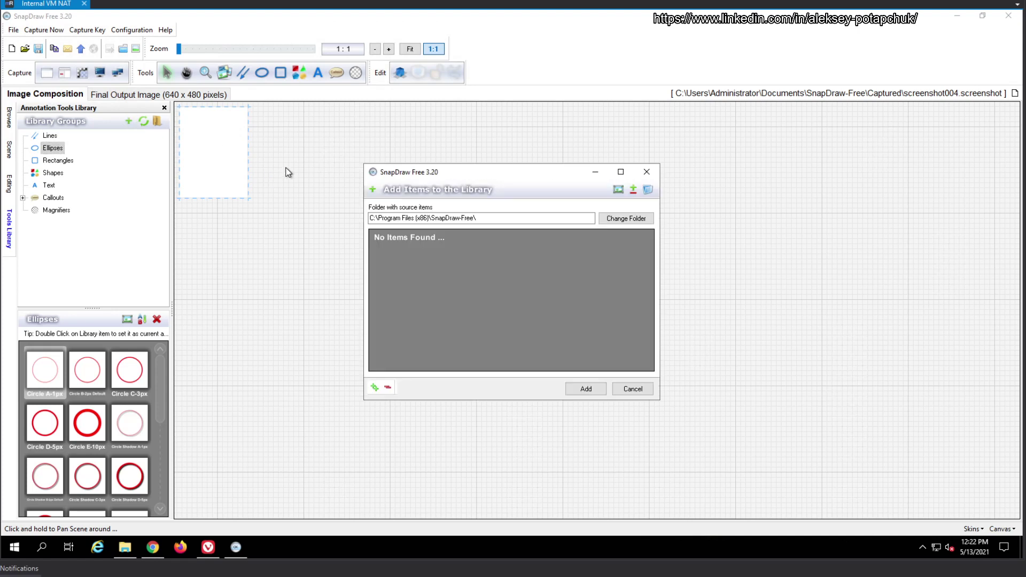
pyautogui.click(622, 389)
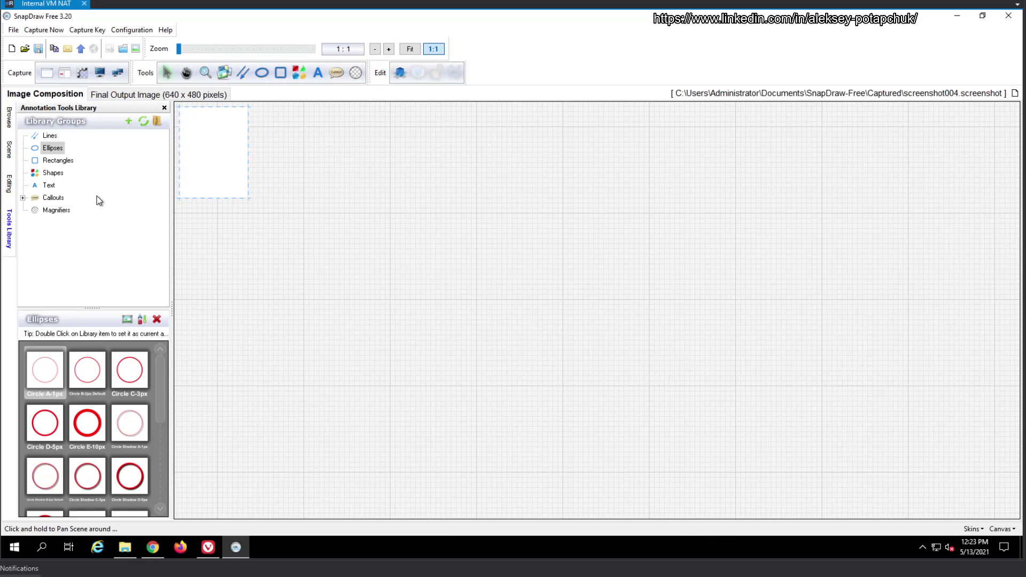
# Choose the Circle B-2px Default ellipse preset and preview the 640 x 480 final output image
pyautogui.click(75, 275)
pyautogui.click(104, 374)
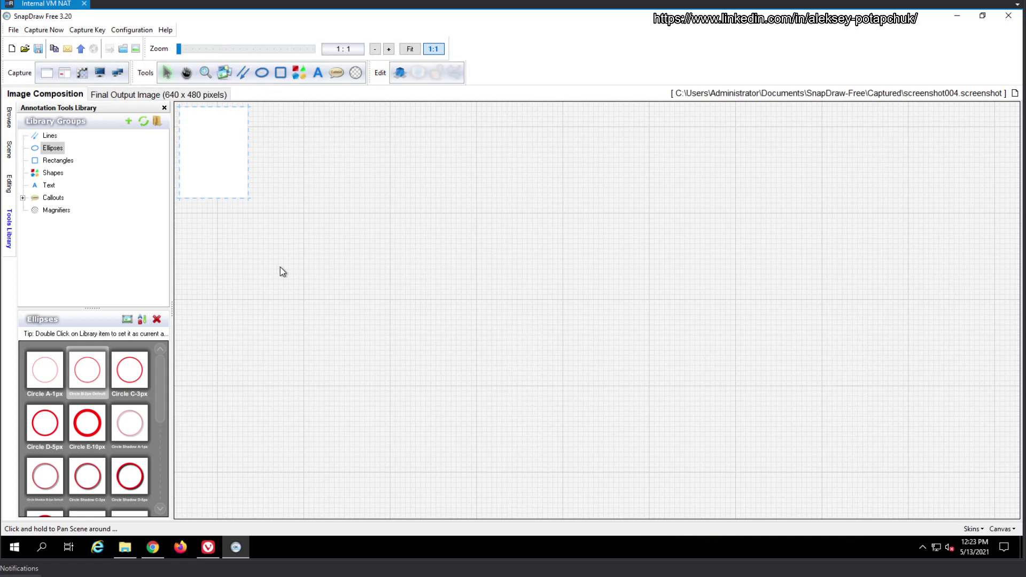
pyautogui.click(167, 97)
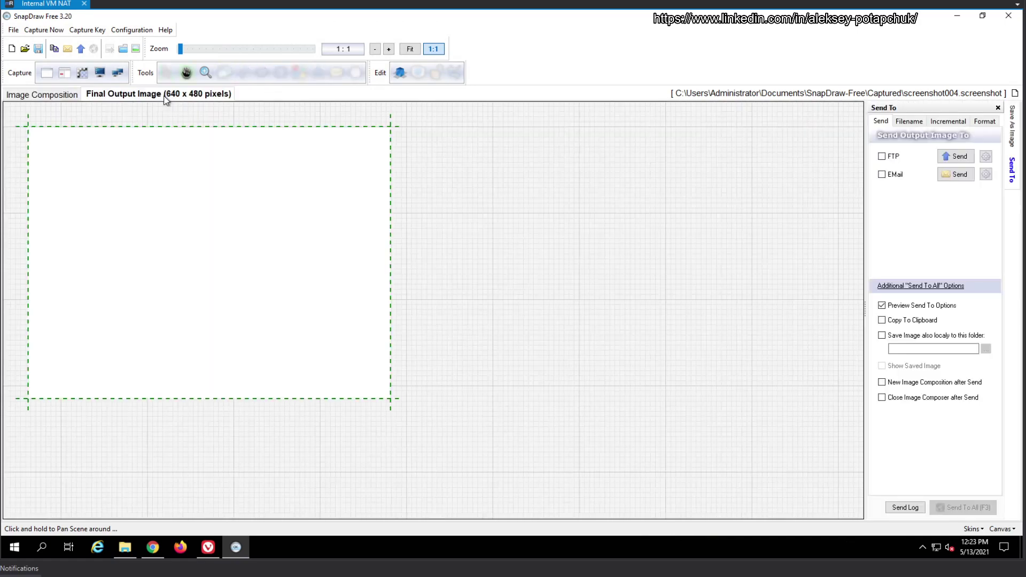
pyautogui.click(51, 99)
pyautogui.click(44, 30)
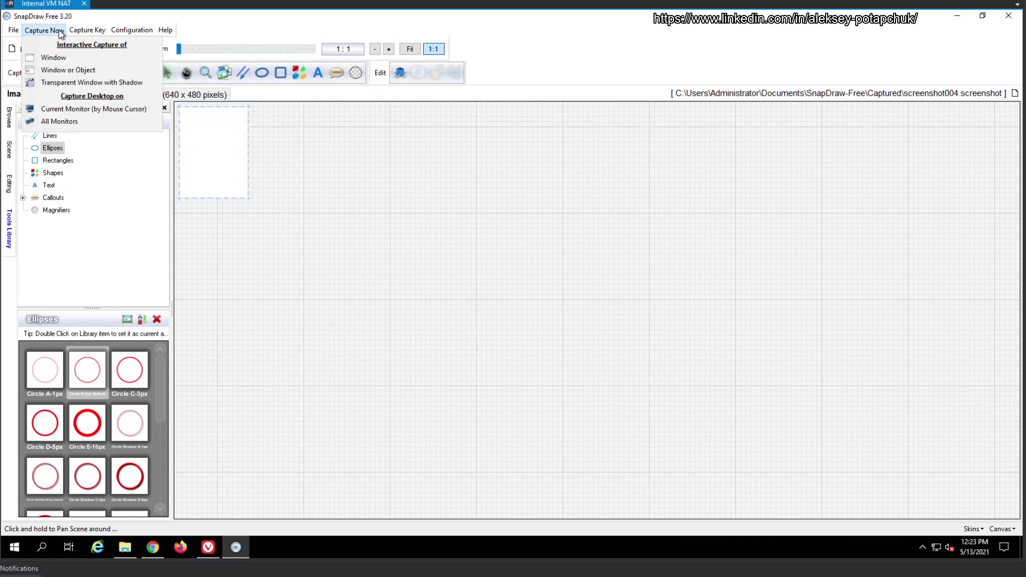
pyautogui.moveTo(16, 32)
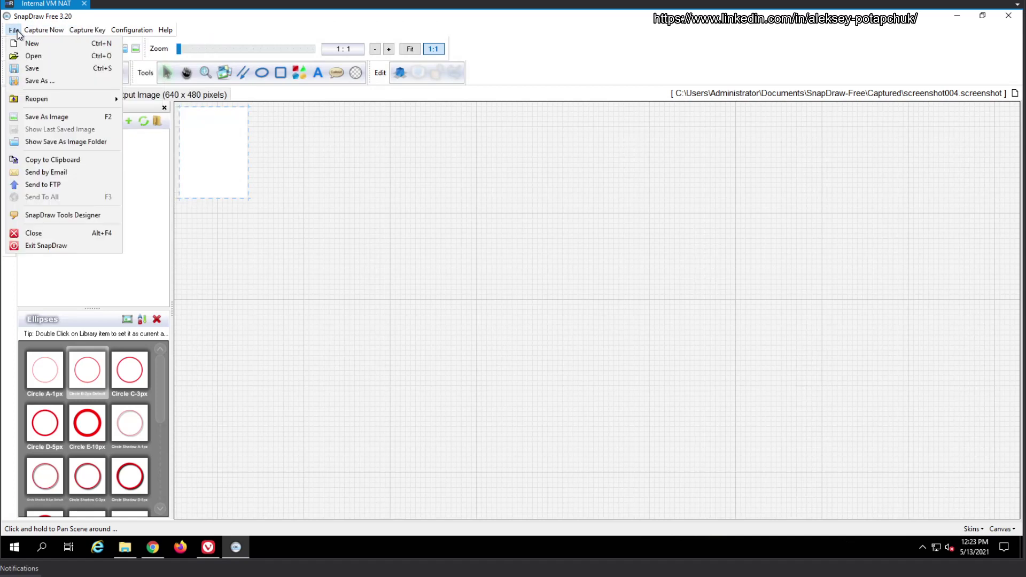
# Open the SnapDraw Tools Designer, check the New Type Tool choices, browse the tools list, then close it
pyautogui.click(62, 215)
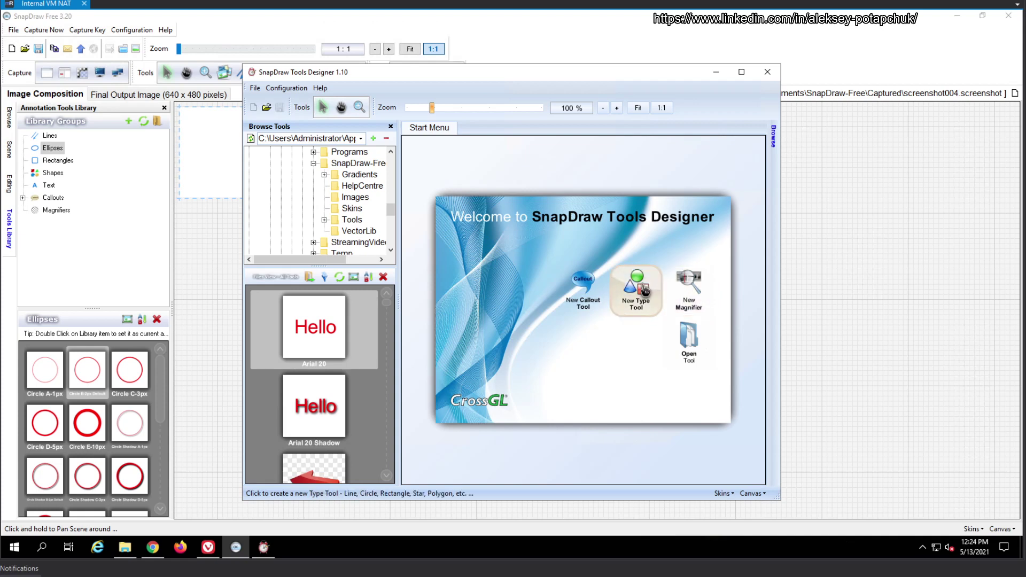
pyautogui.click(644, 291)
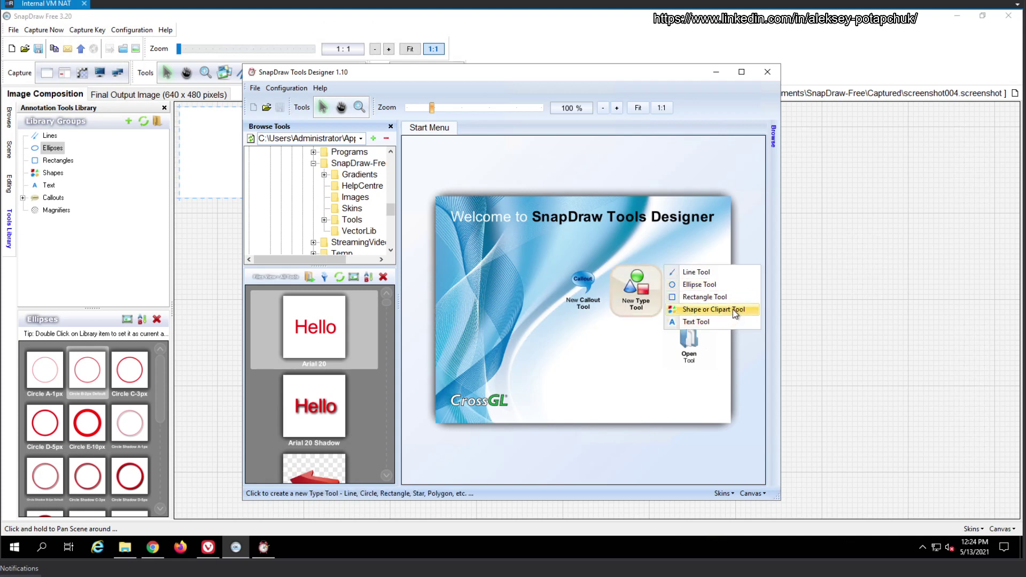
pyautogui.click(625, 379)
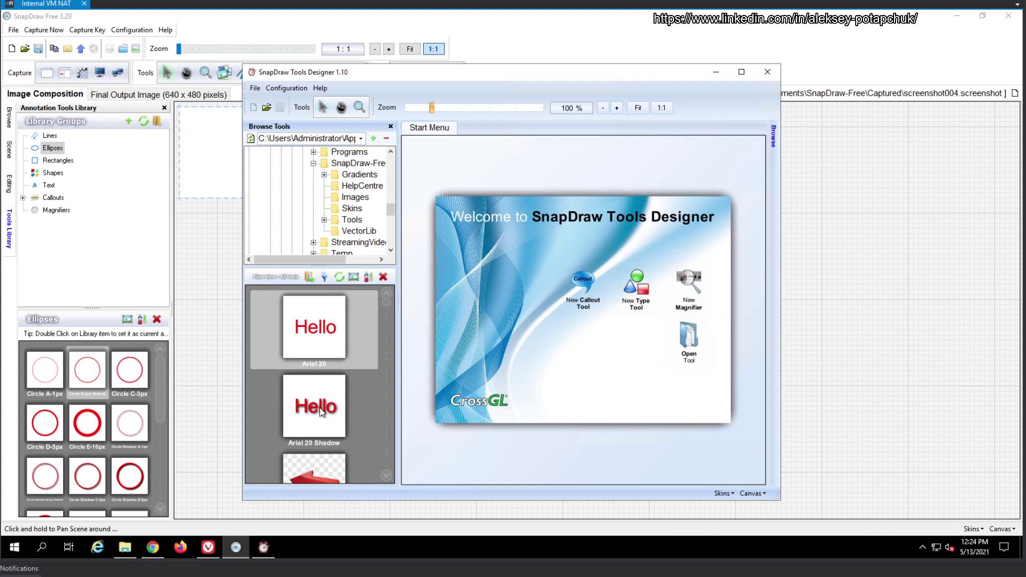
pyautogui.moveTo(386, 306); pyautogui.dragTo(388, 362)
pyautogui.scroll(10, 390, 374)
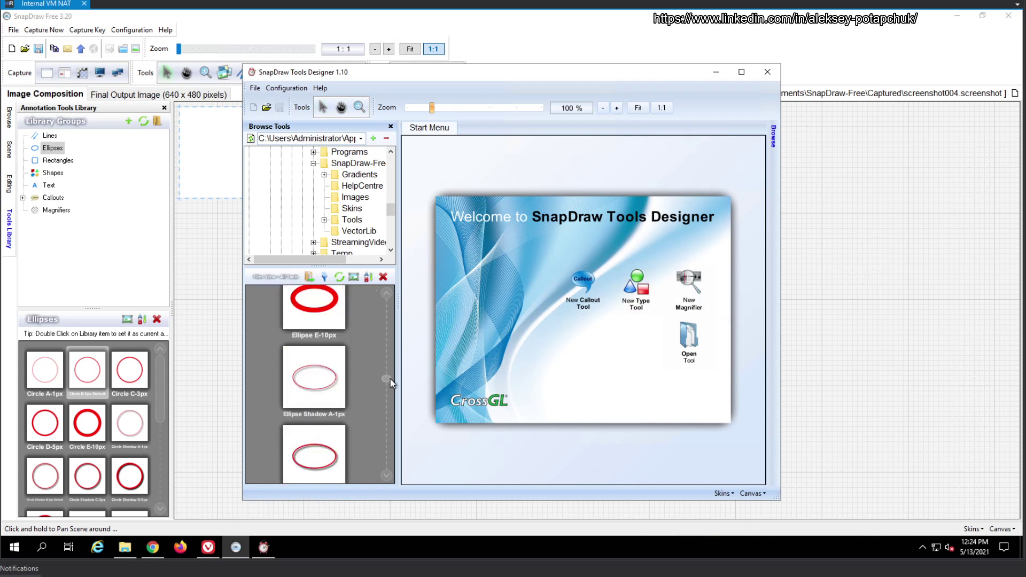
pyautogui.click(765, 75)
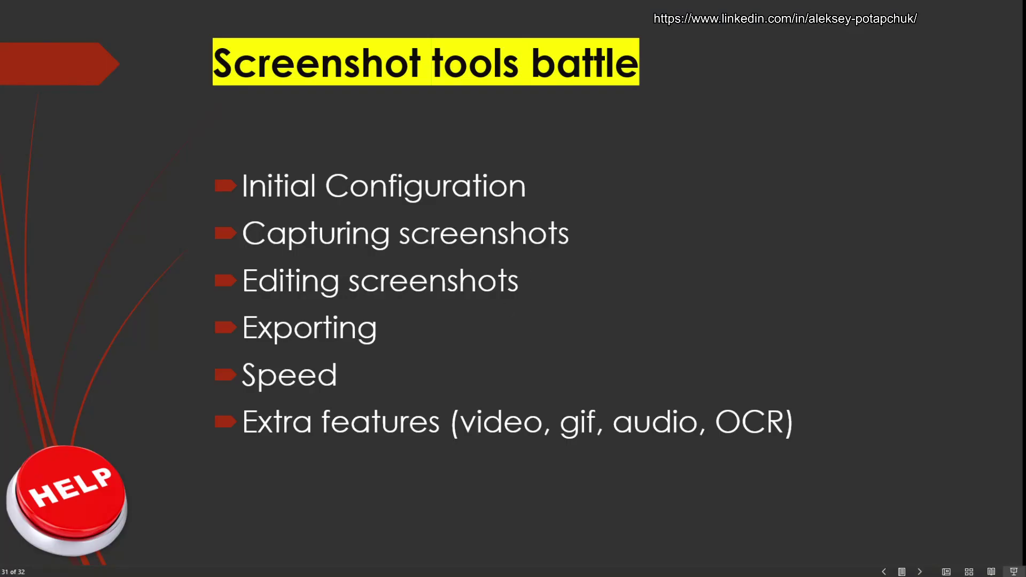
# Advance to slide 32, then return to the Screenshot tools battle slide
pyautogui.click(358, 383)
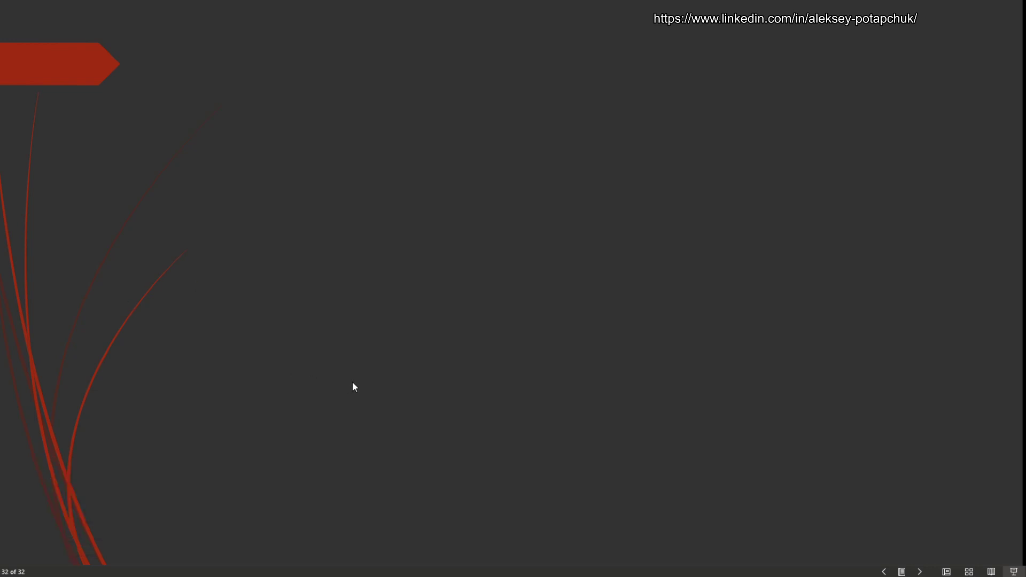
pyautogui.press('Left')
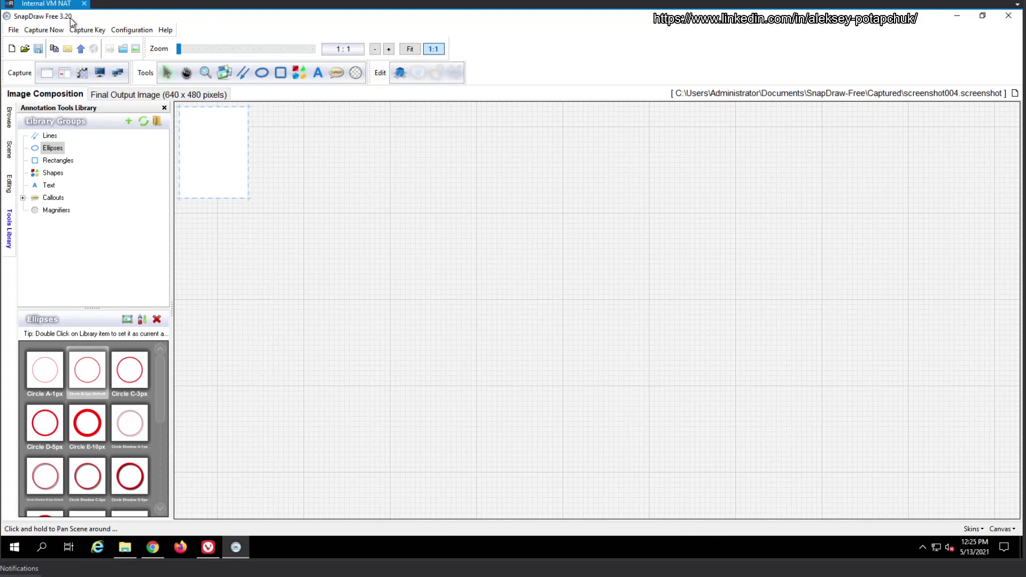
# Bring Chrome forward, showing the SnapFiles SnapDraw Free download page
pyautogui.click(154, 547)
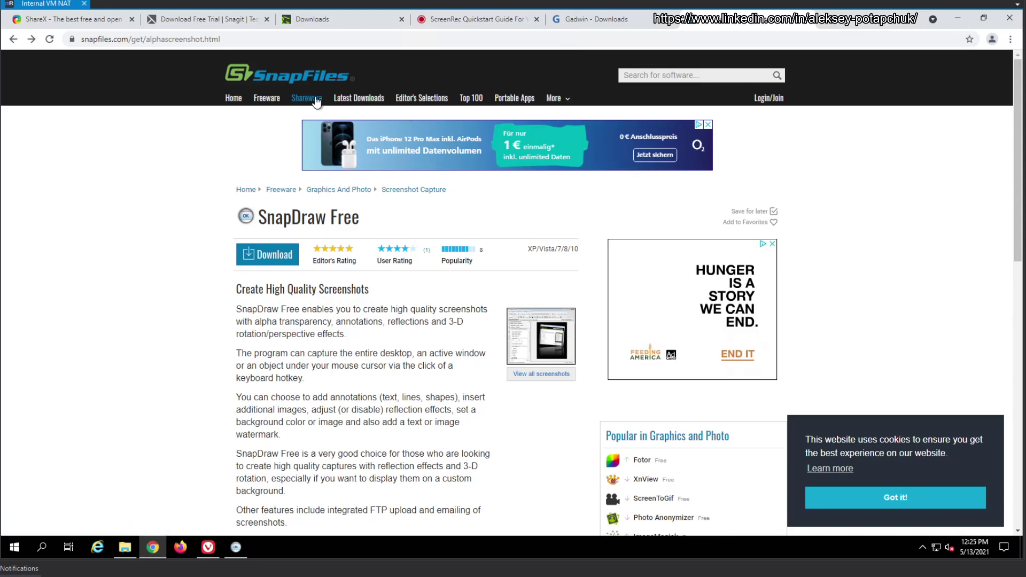
# Enter snapdraw in Chrome's address bar and dismiss the search suggestions
pyautogui.click(267, 41)
pyautogui.write('snapdraw')
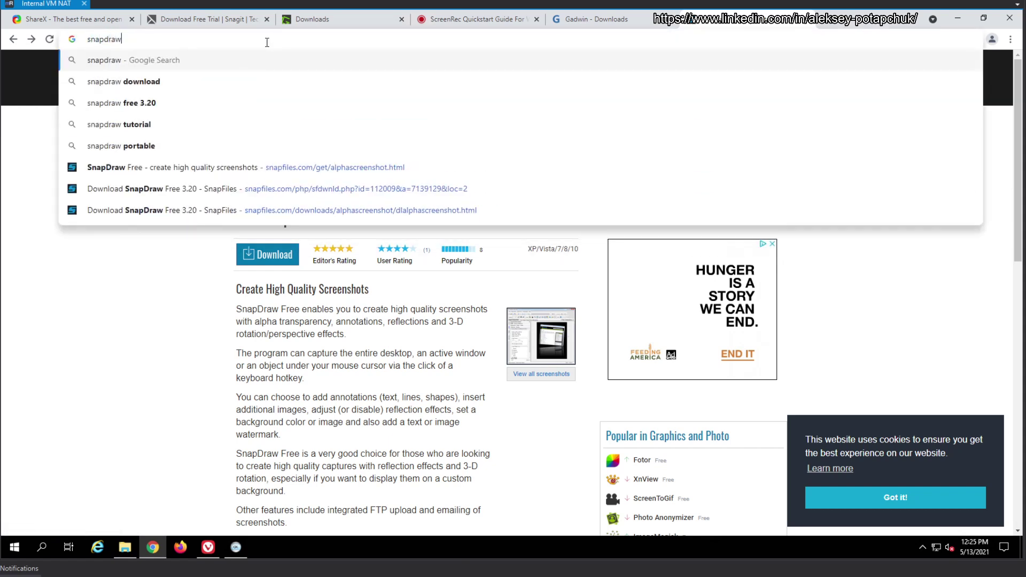
pyautogui.click(404, 351)
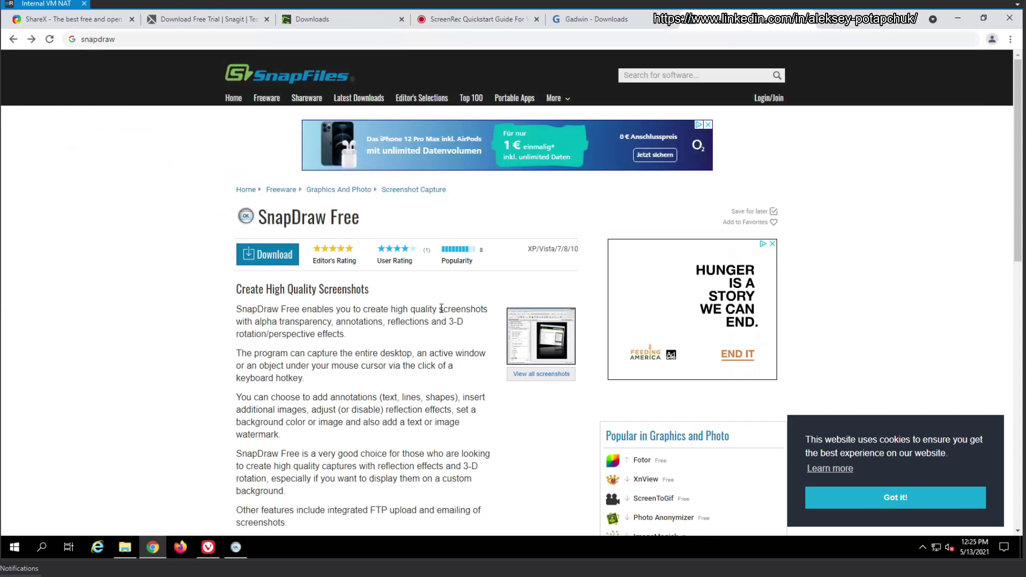
pyautogui.scroll(-4, 440, 321)
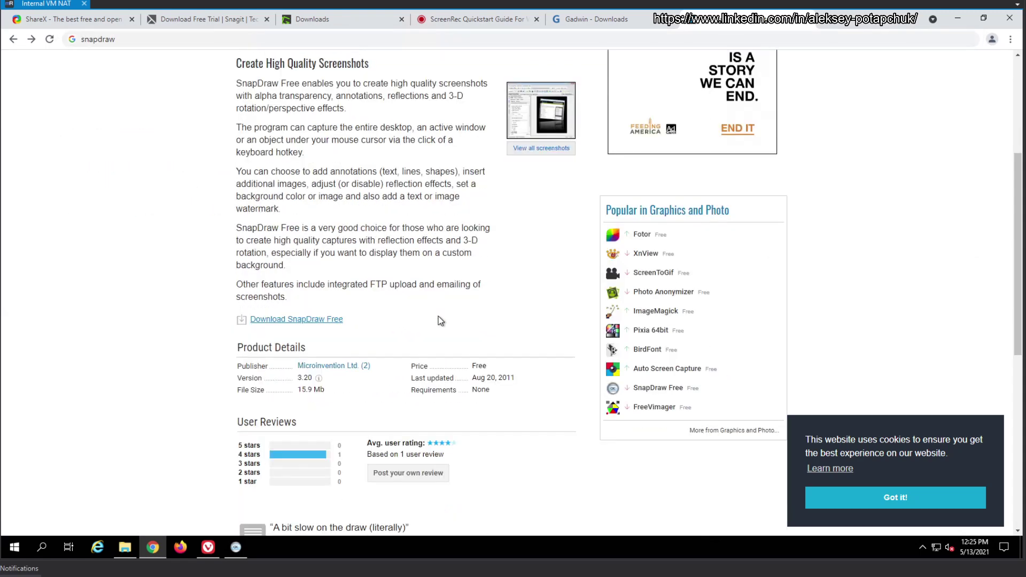
pyautogui.scroll(4, 430, 283)
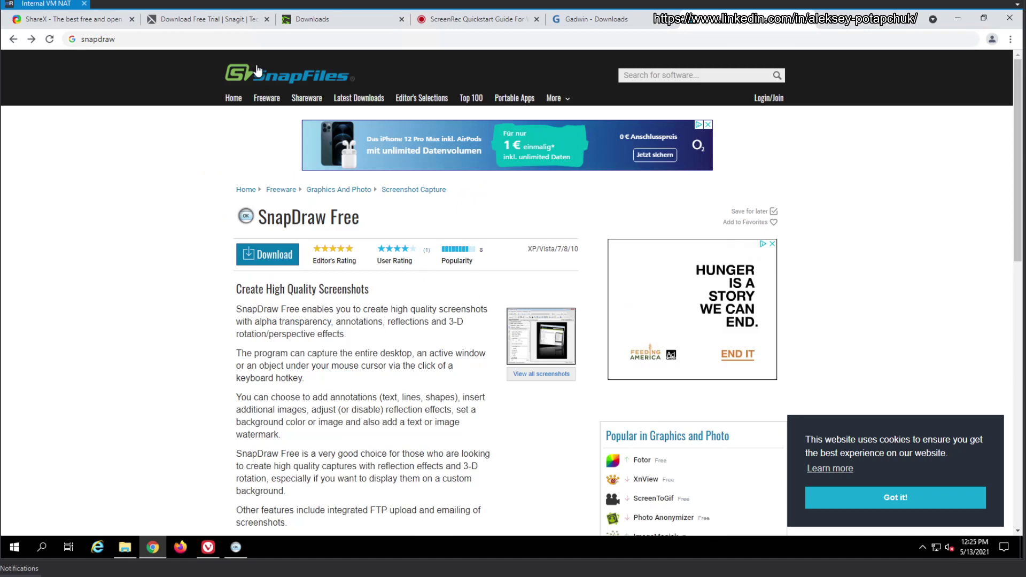
# Run a Google search for snapdraw, scroll through the results, then close that tab
pyautogui.click(242, 41)
pyautogui.write('snapdraw')
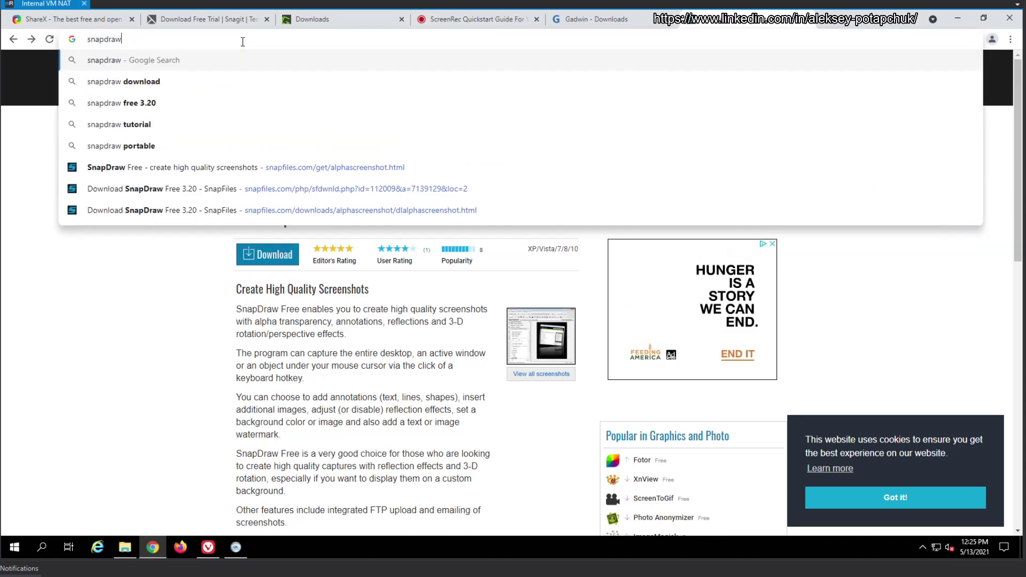
pyautogui.press('Return')
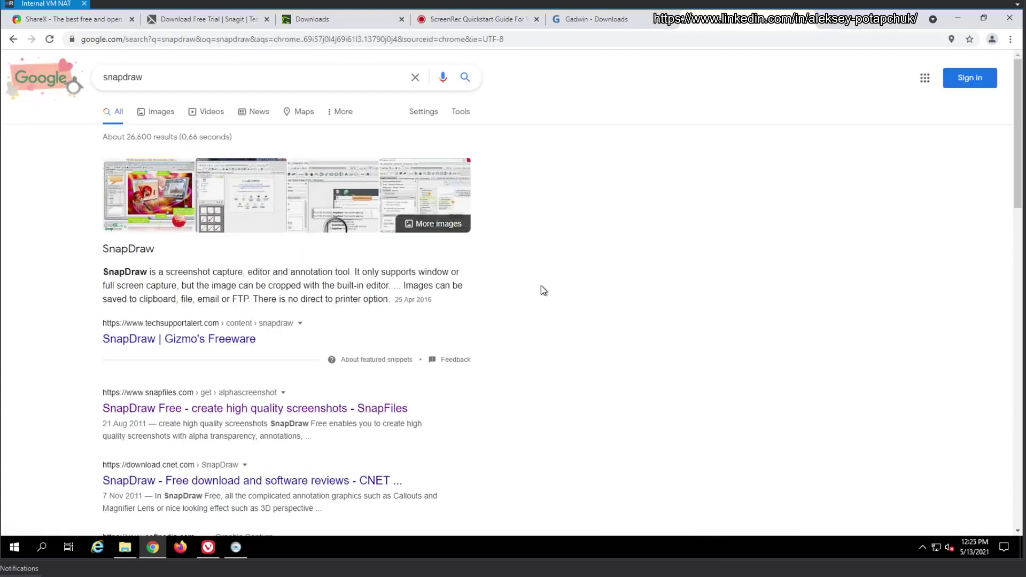
pyautogui.scroll(-2, 577, 272)
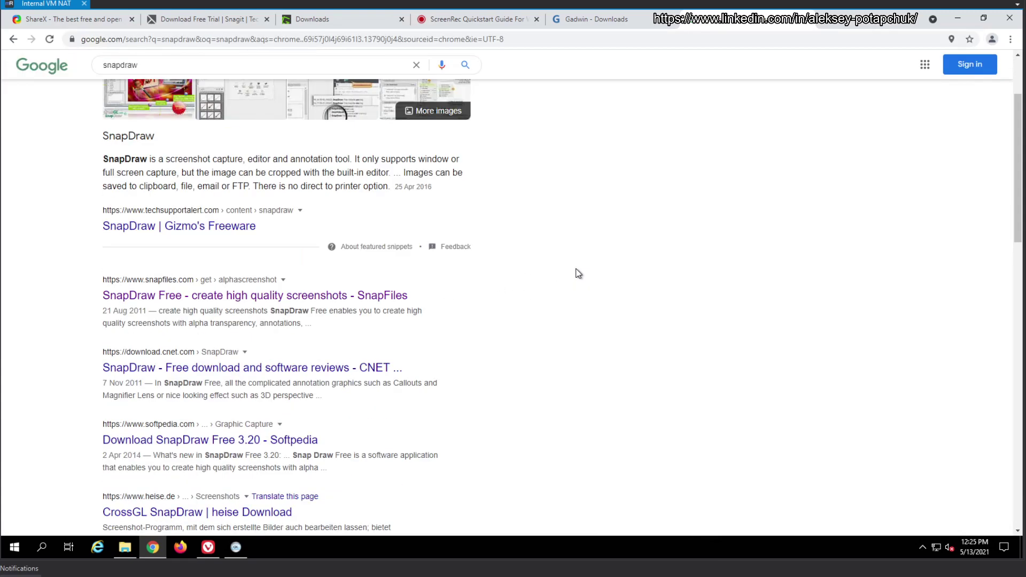
pyautogui.scroll(-4, 577, 280)
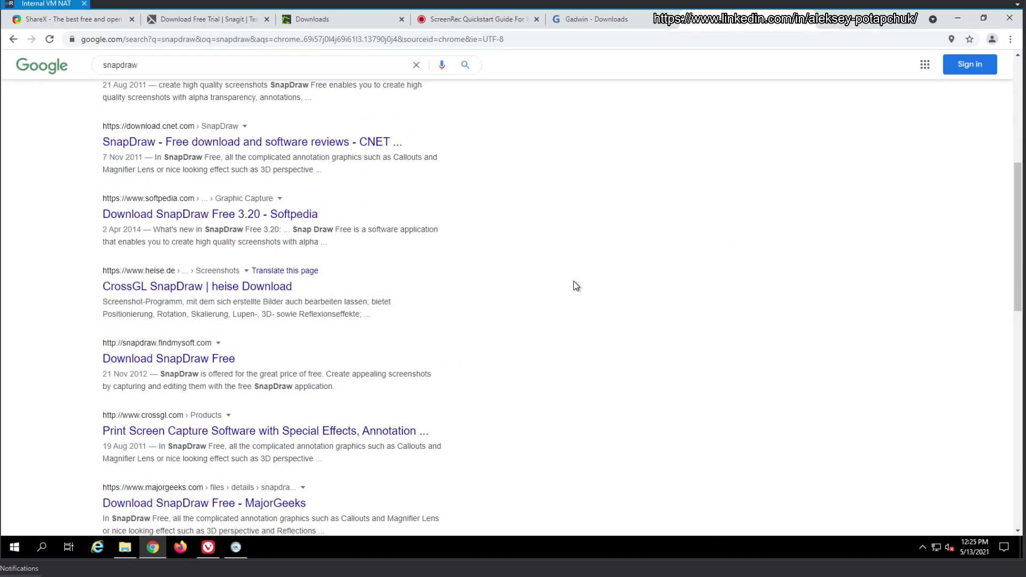
pyautogui.scroll(-3, 574, 287)
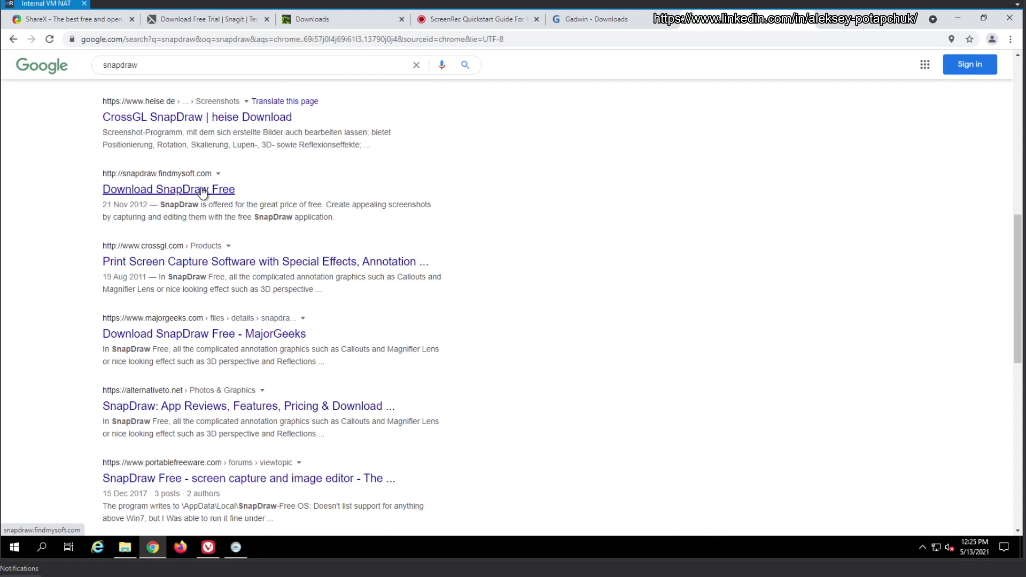
pyautogui.scroll(-2, 652, 310)
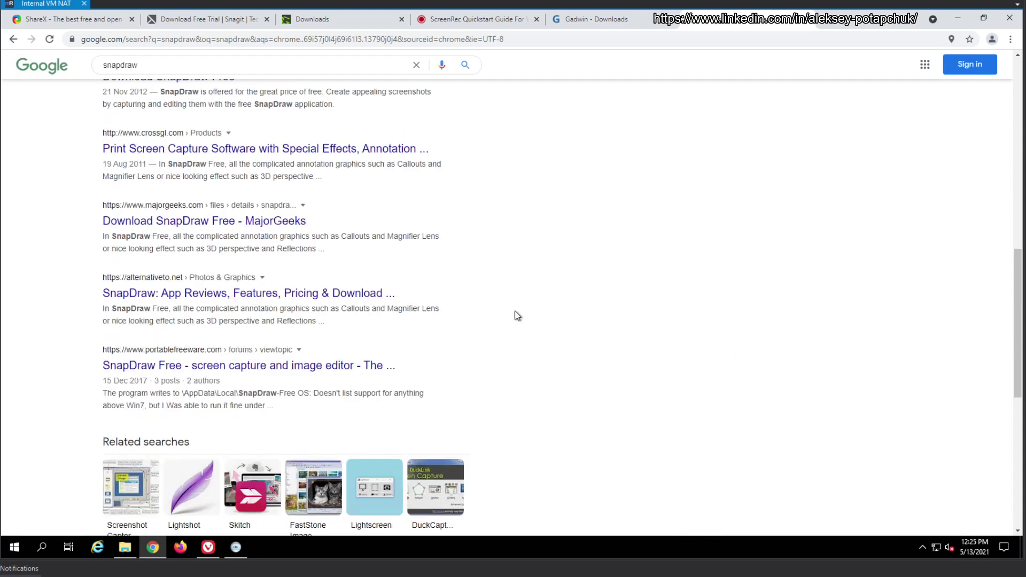
pyautogui.click(816, 16)
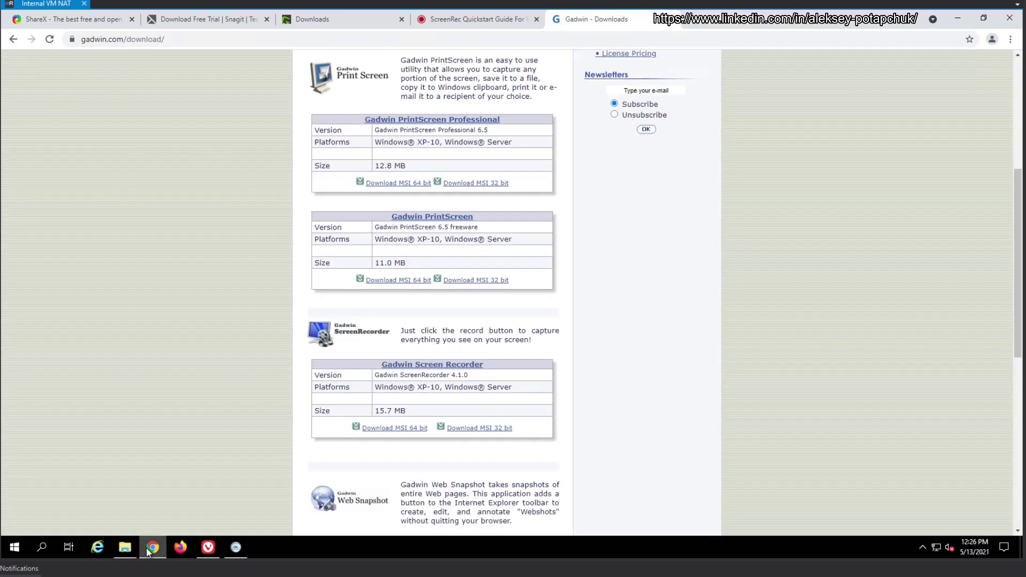
# Close the SnapDraw Free window, leaving Chrome on Gadwin's Downloads page
pyautogui.click(236, 546)
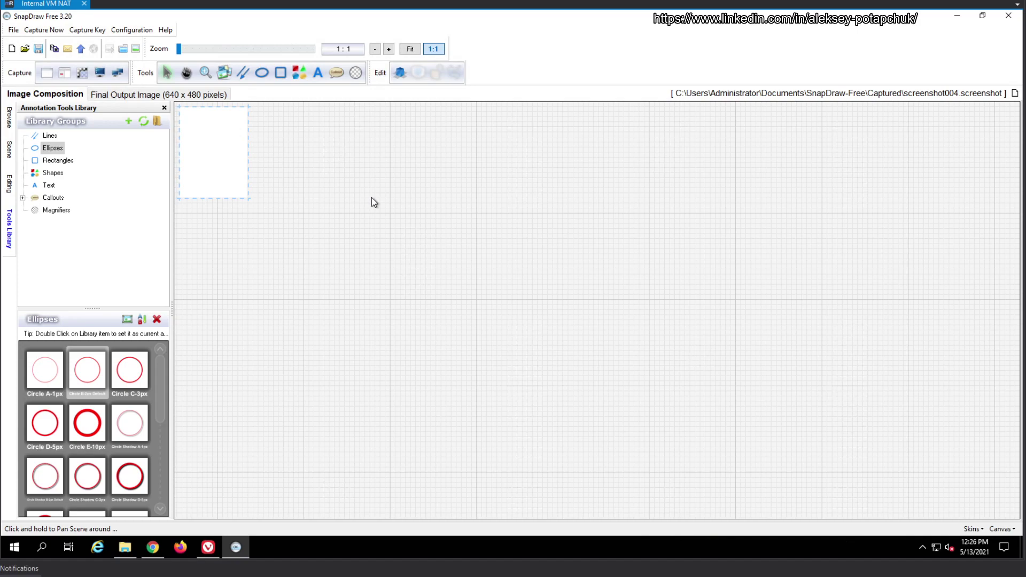
pyautogui.click(1005, 21)
pyautogui.click(237, 290)
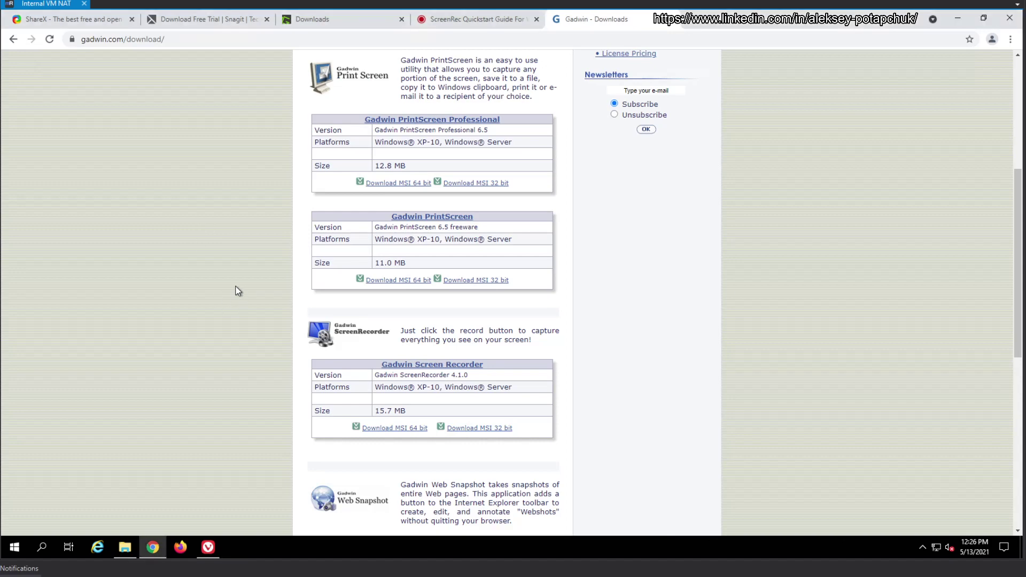